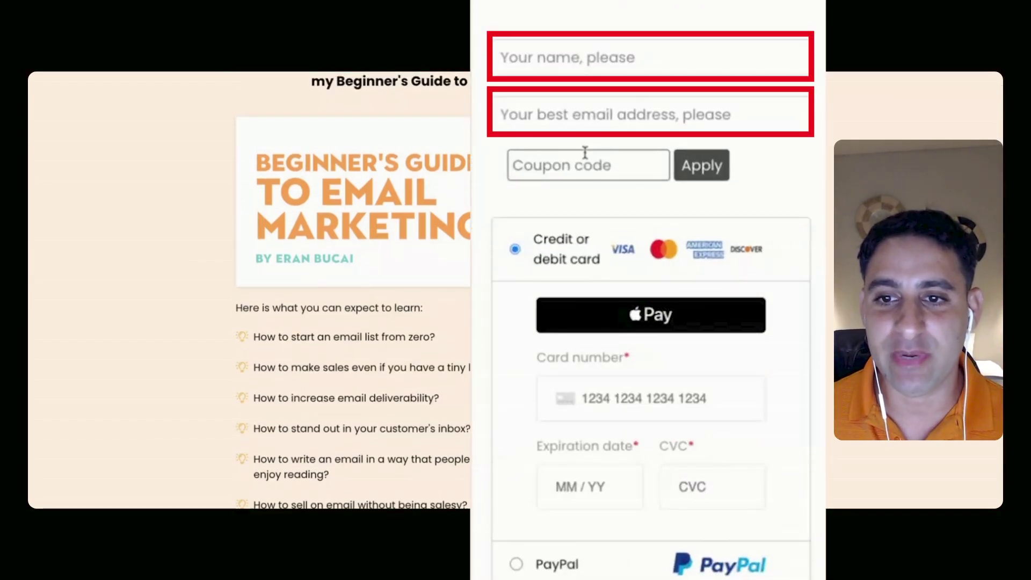
- Scroll down through the sample checkout page preview and back up to review its layout
{"action": "scroll", "coordinate": [587, 155], "scroll_direction": "down", "scroll_amount": 2}
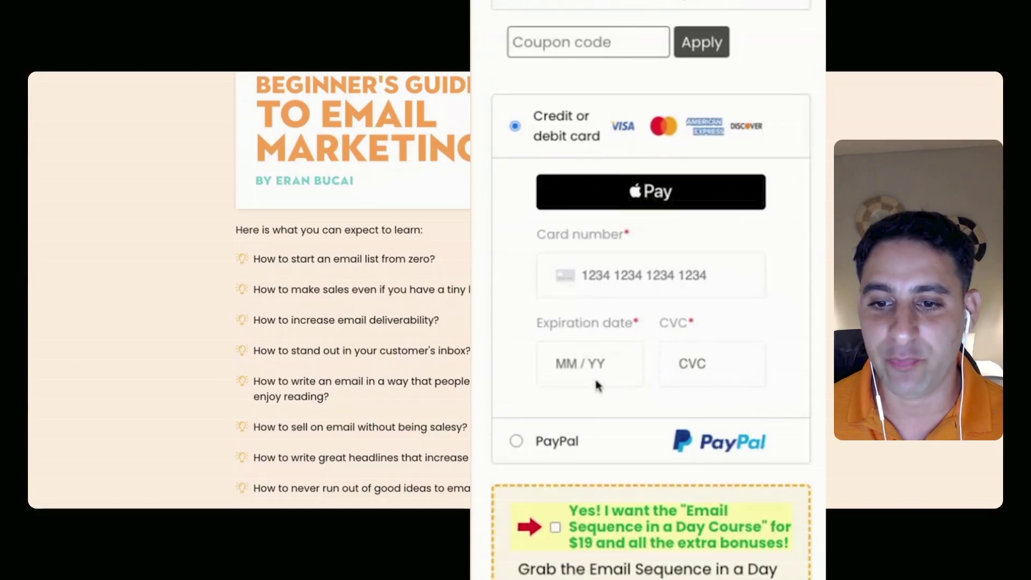
{"action": "scroll", "coordinate": [598, 385], "scroll_direction": "down", "scroll_amount": 2}
{"action": "scroll", "coordinate": [594, 368], "scroll_direction": "down", "scroll_amount": 5}
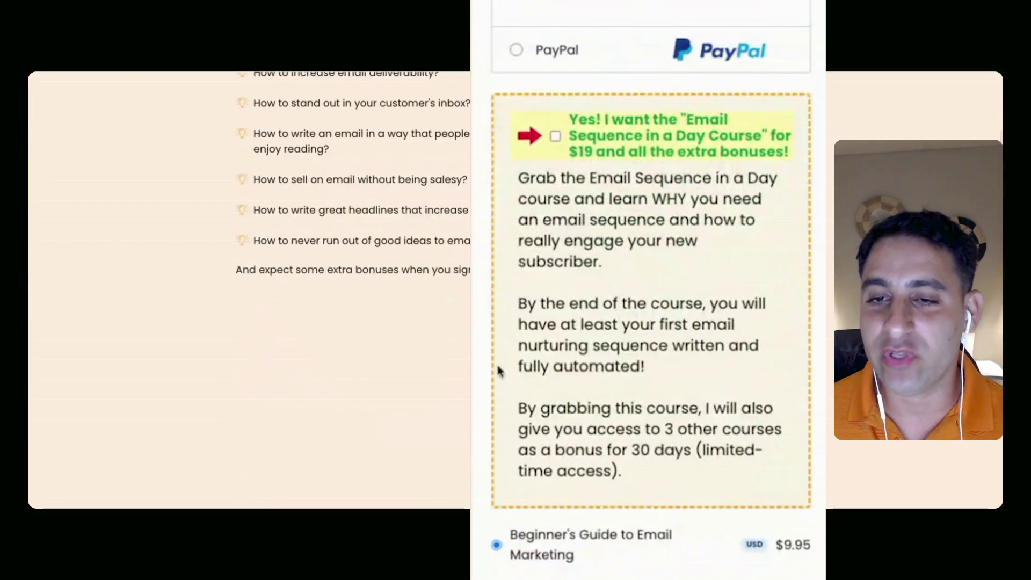
{"action": "scroll", "coordinate": [651, 168], "scroll_direction": "down", "scroll_amount": 6}
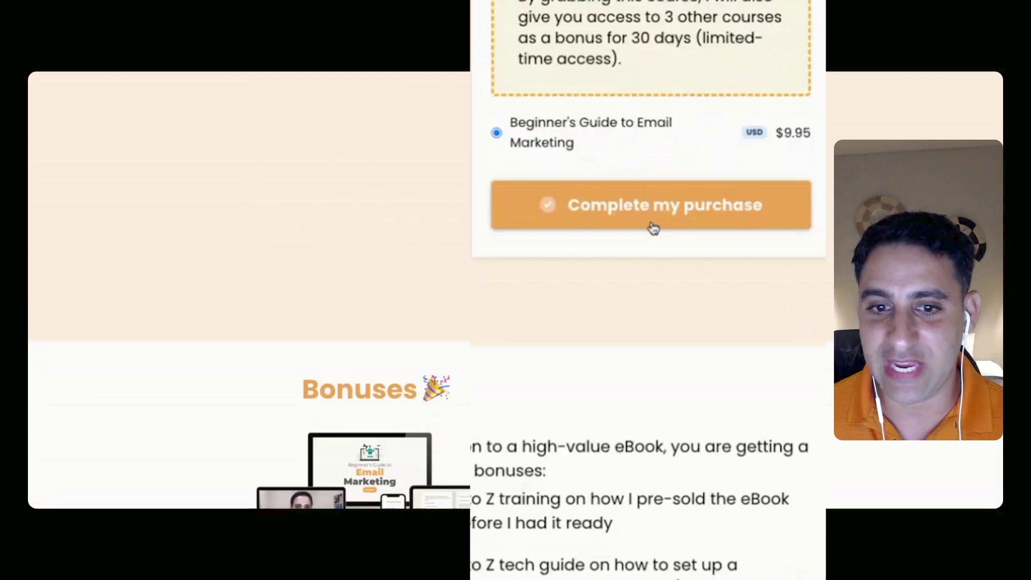
{"action": "scroll", "coordinate": [651, 226], "scroll_direction": "up", "scroll_amount": 6}
{"action": "scroll", "coordinate": [652, 217], "scroll_direction": "up", "scroll_amount": 6}
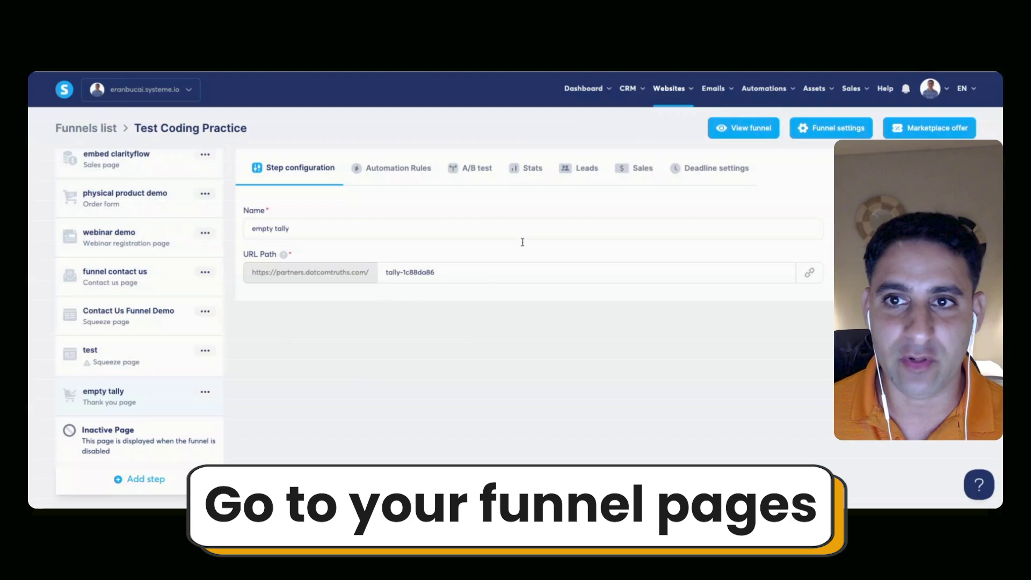
- Add a new funnel step named 'Checkout page 1 step checkout demo'
{"action": "mouse_move", "coordinate": [666, 97]}
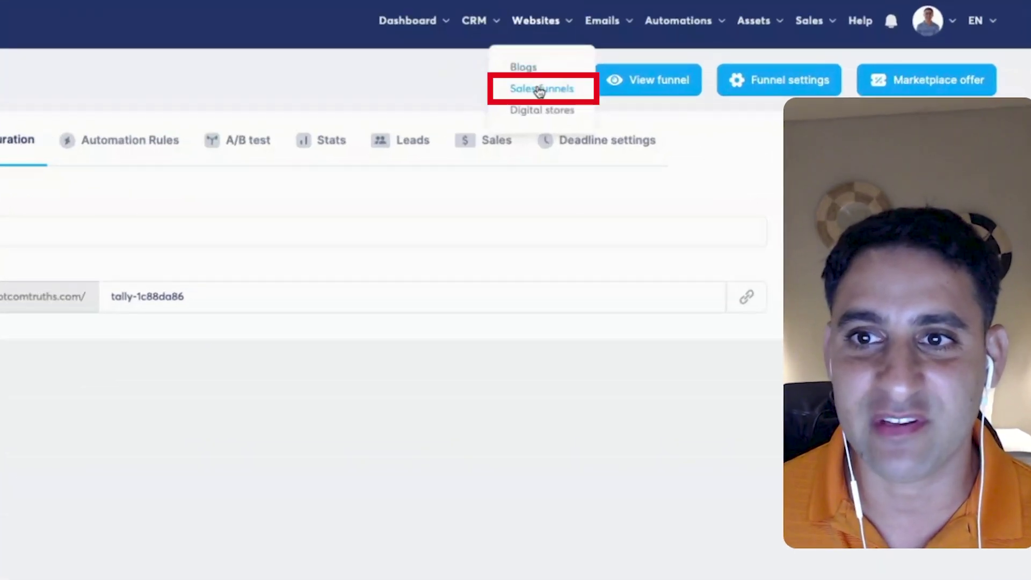
{"action": "left_click", "coordinate": [671, 134]}
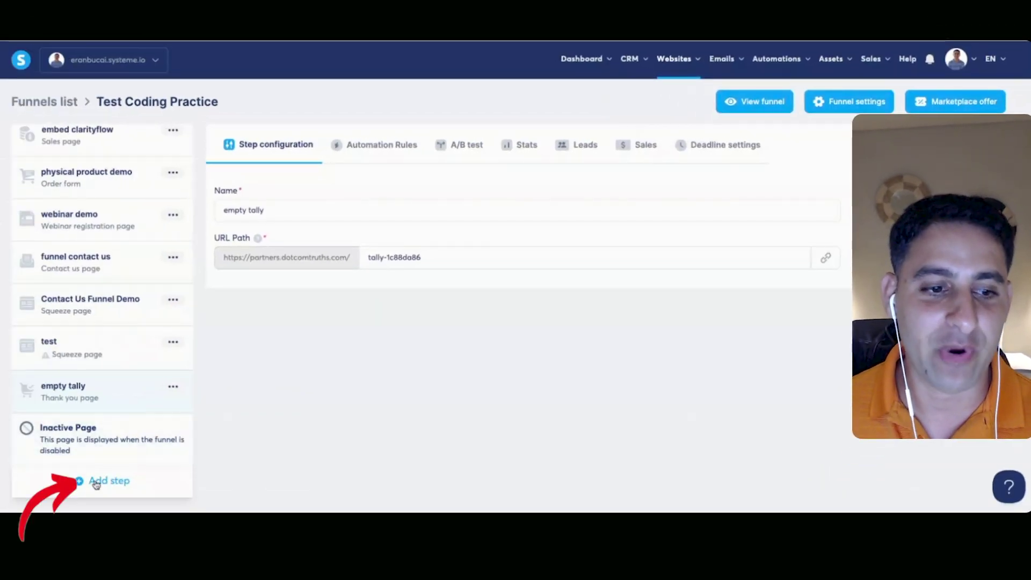
{"action": "left_click", "coordinate": [96, 484]}
{"action": "left_click", "coordinate": [426, 249]}
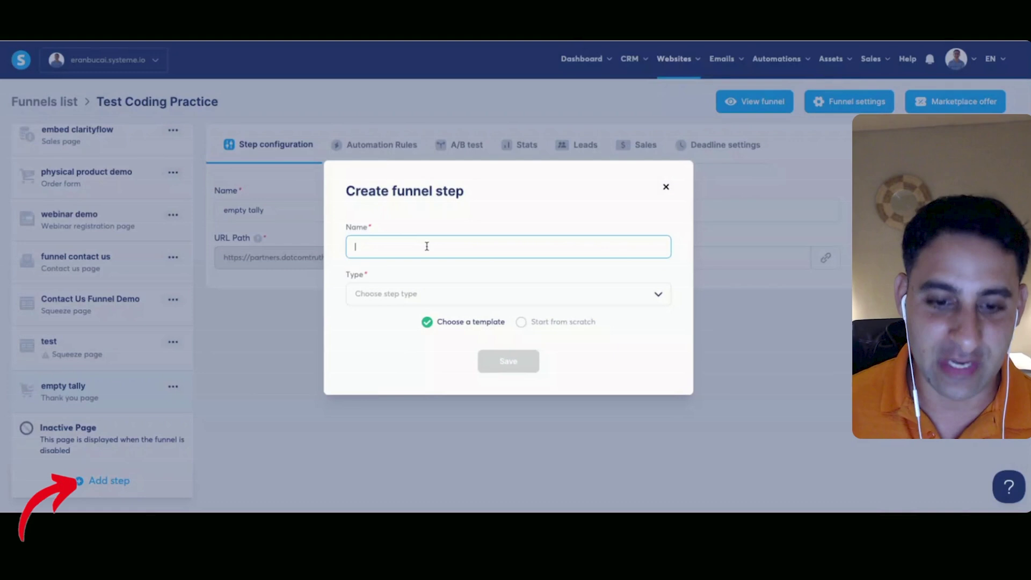
{"action": "type", "text": "C"}
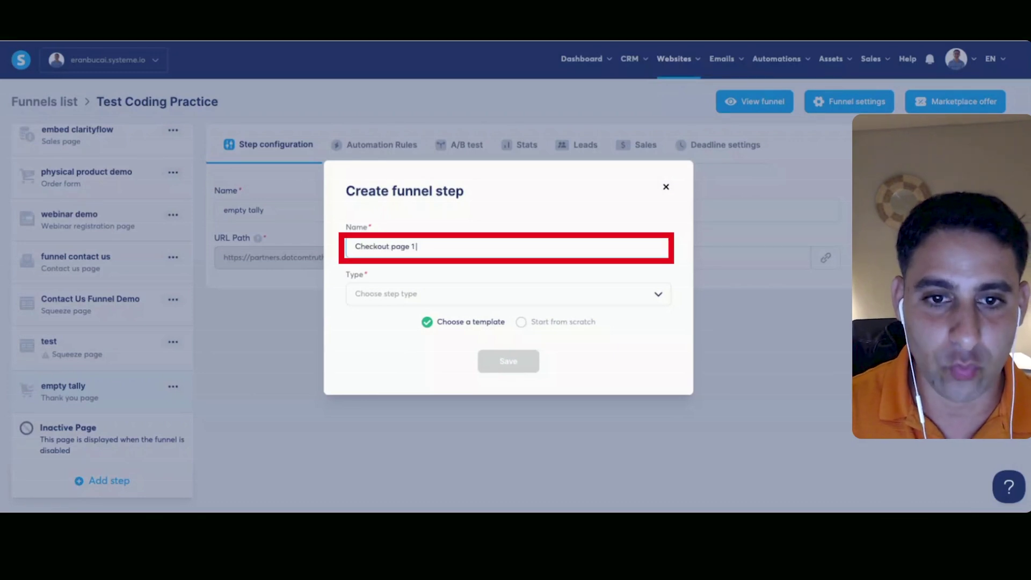
- Make the step an Order form built from scratch and create it
{"action": "left_click", "coordinate": [528, 324]}
{"action": "left_click", "coordinate": [632, 296]}
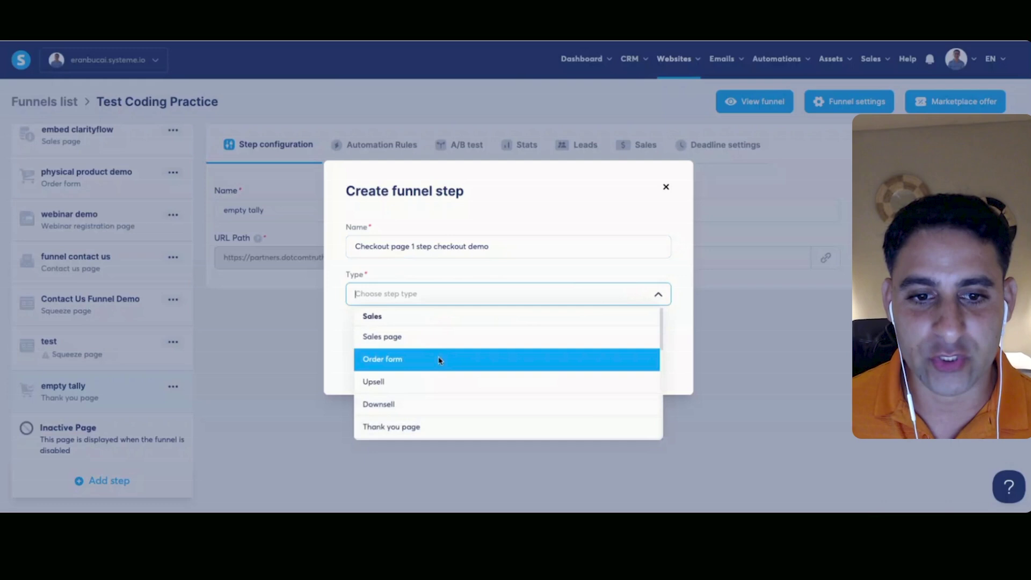
{"action": "key", "text": "Escape"}
{"action": "left_click", "coordinate": [446, 322]}
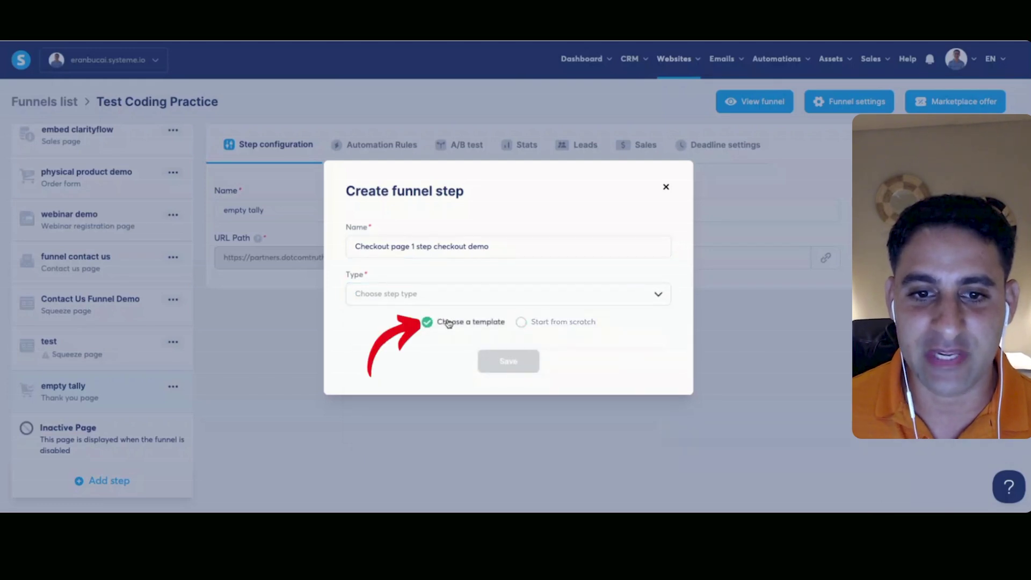
{"action": "left_click", "coordinate": [573, 322]}
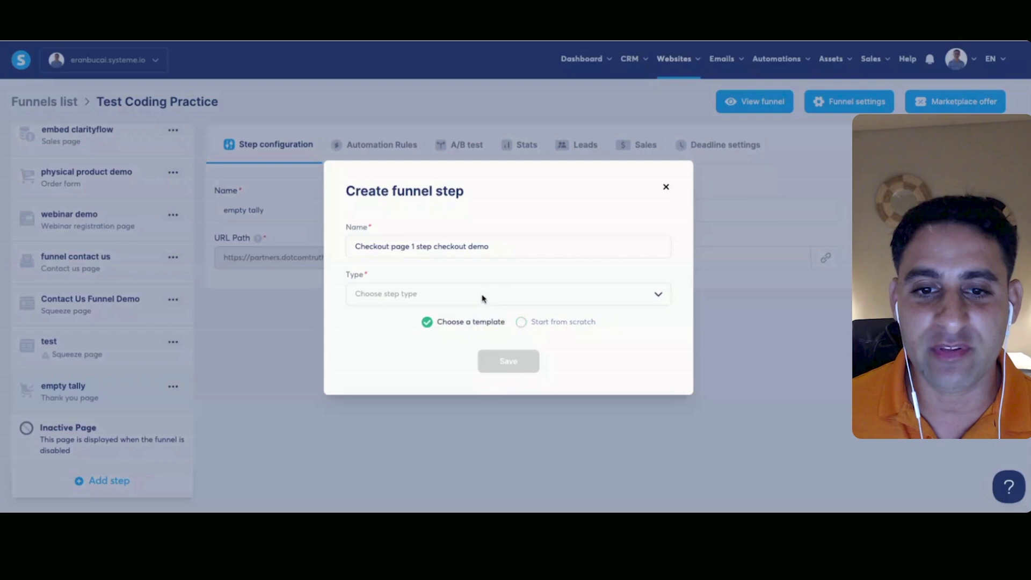
{"action": "left_click", "coordinate": [481, 297]}
{"action": "left_click", "coordinate": [370, 358]}
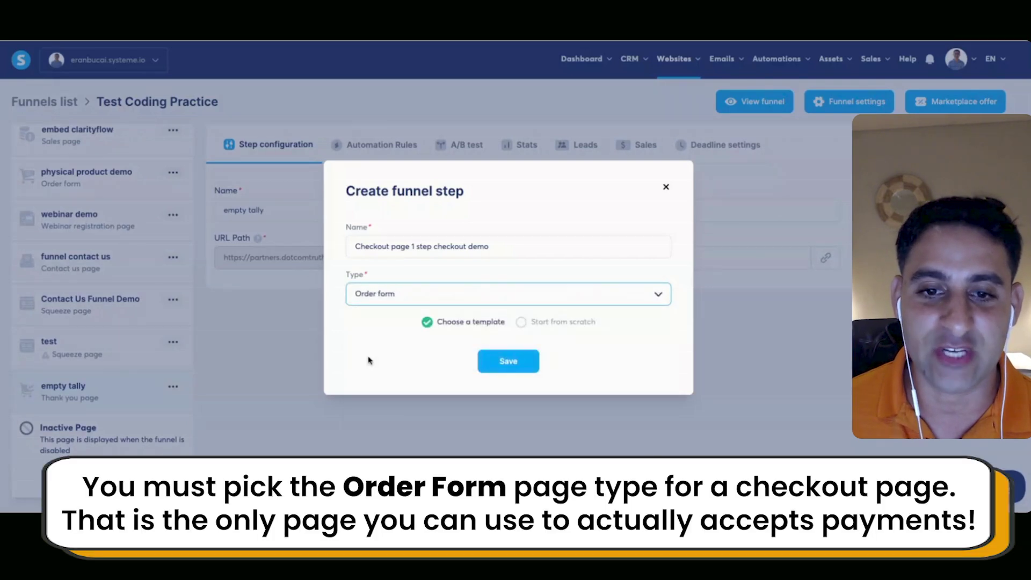
{"action": "left_click", "coordinate": [533, 325]}
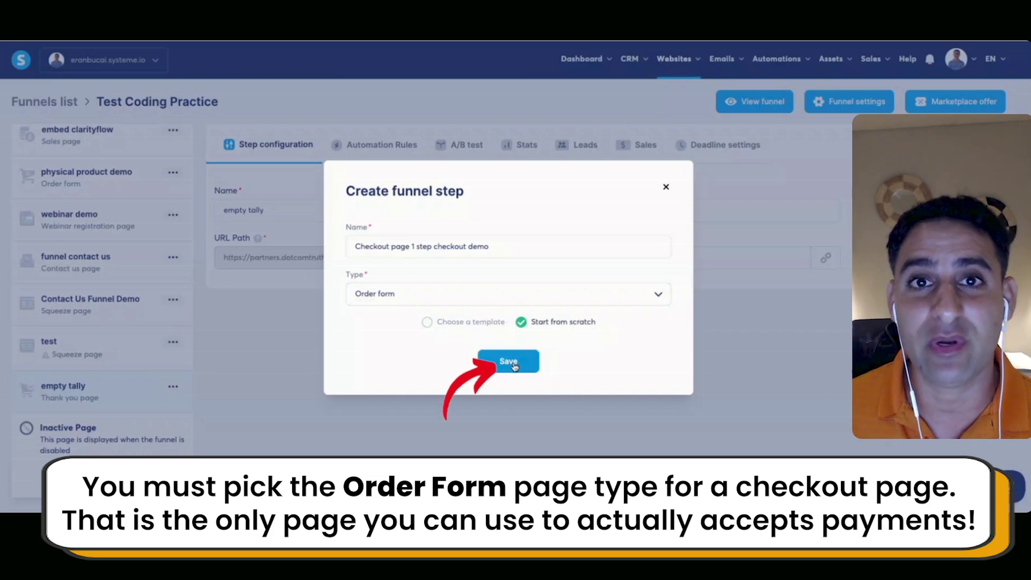
{"action": "left_click", "coordinate": [512, 364]}
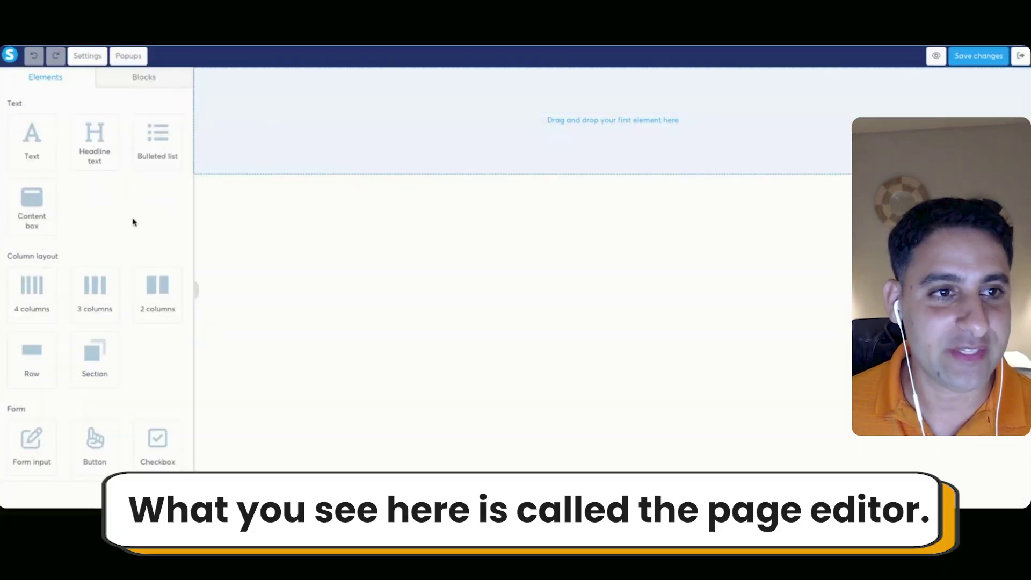
- Drop a section onto the empty page and narrow its content width
{"action": "left_click_drag", "start_coordinate": [95, 351], "coordinate": [405, 116]}
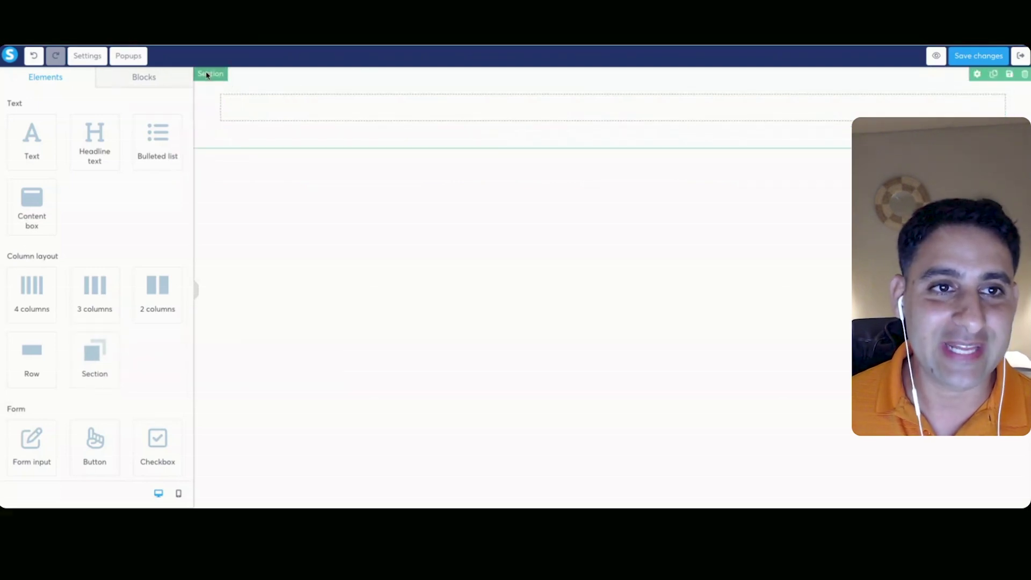
{"action": "left_click", "coordinate": [207, 76]}
{"action": "scroll", "coordinate": [86, 279], "scroll_direction": "down", "scroll_amount": 3}
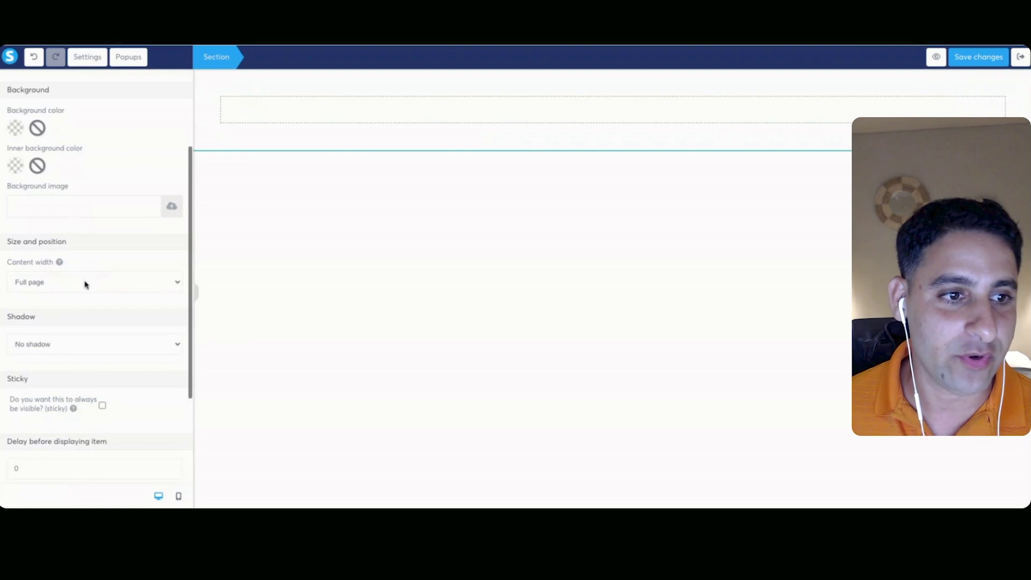
{"action": "left_click", "coordinate": [88, 286]}
{"action": "left_click", "coordinate": [78, 310]}
{"action": "left_click", "coordinate": [337, 264]}
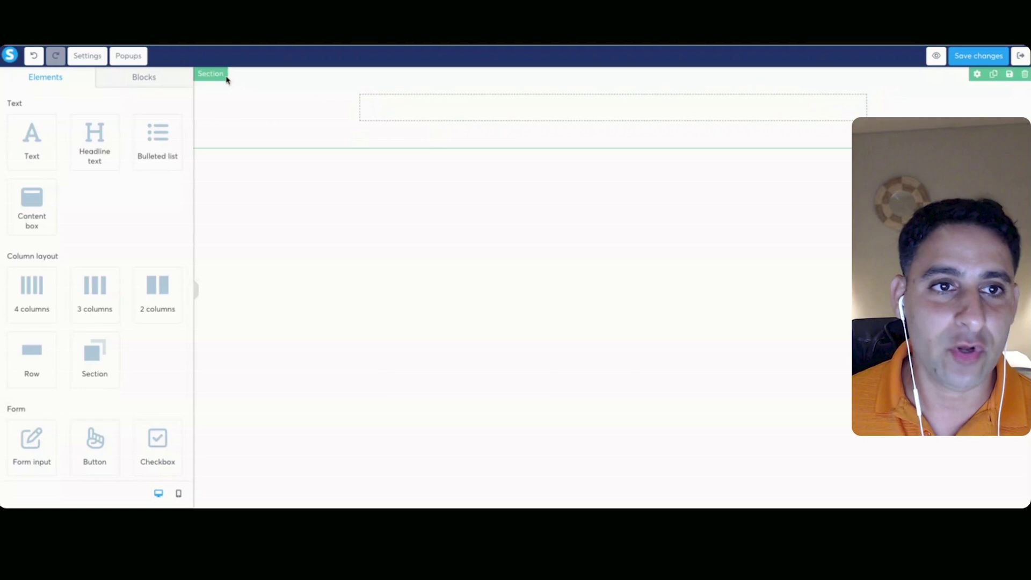
- Set the section's row padding to 40
{"action": "left_click", "coordinate": [388, 95]}
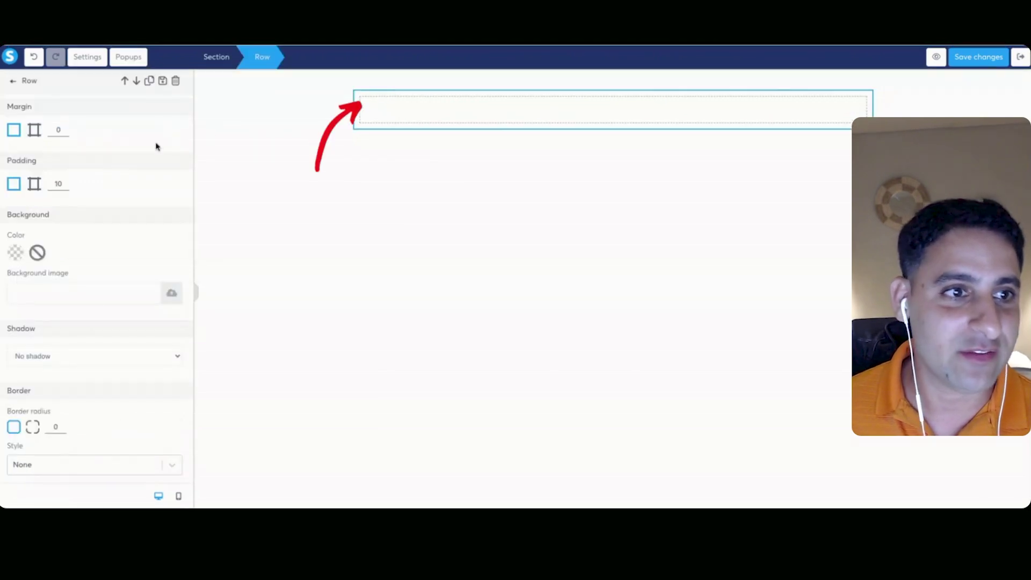
{"action": "double_click", "coordinate": [50, 183]}
{"action": "type", "text": "40"}
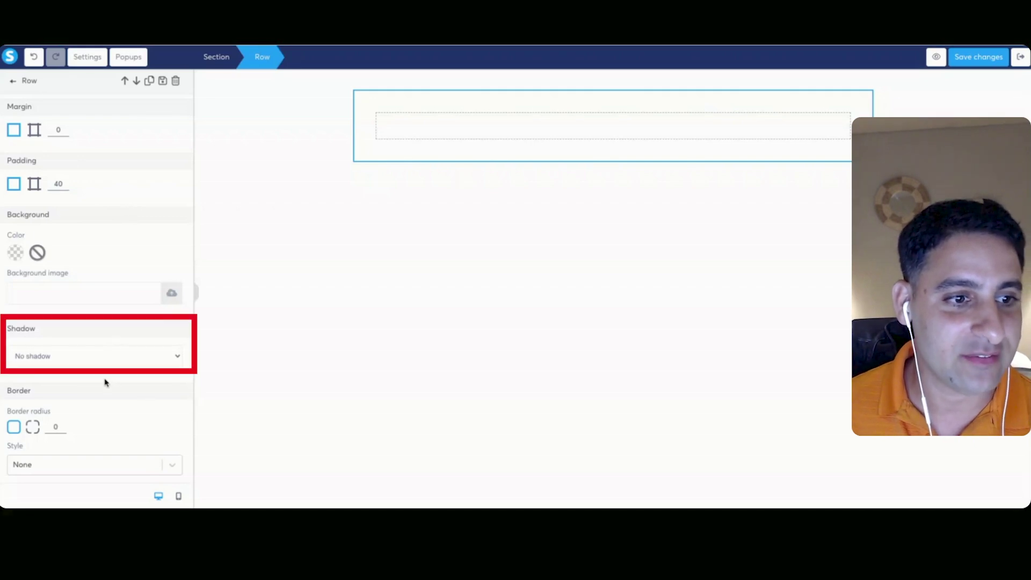
{"action": "left_click", "coordinate": [347, 288]}
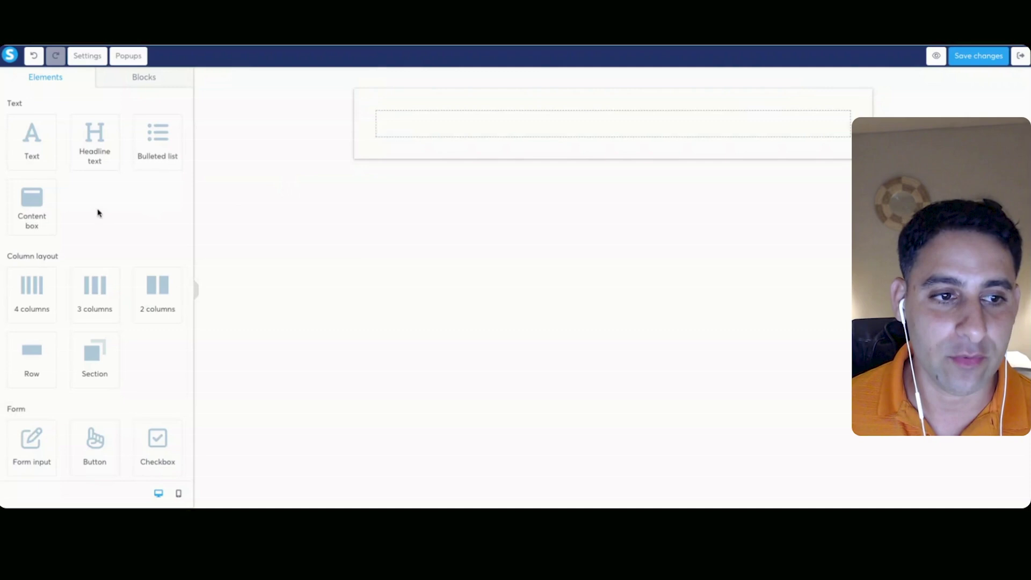
- Add a First name input field and move it into its own new row
{"action": "scroll", "coordinate": [138, 283], "scroll_direction": "down", "scroll_amount": 5}
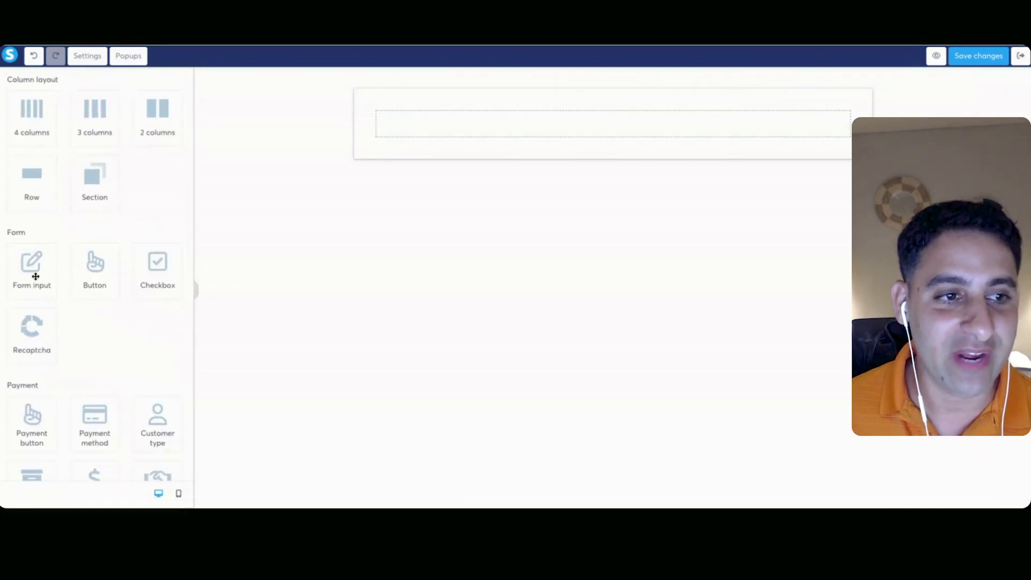
{"action": "left_click_drag", "start_coordinate": [35, 276], "coordinate": [539, 123]}
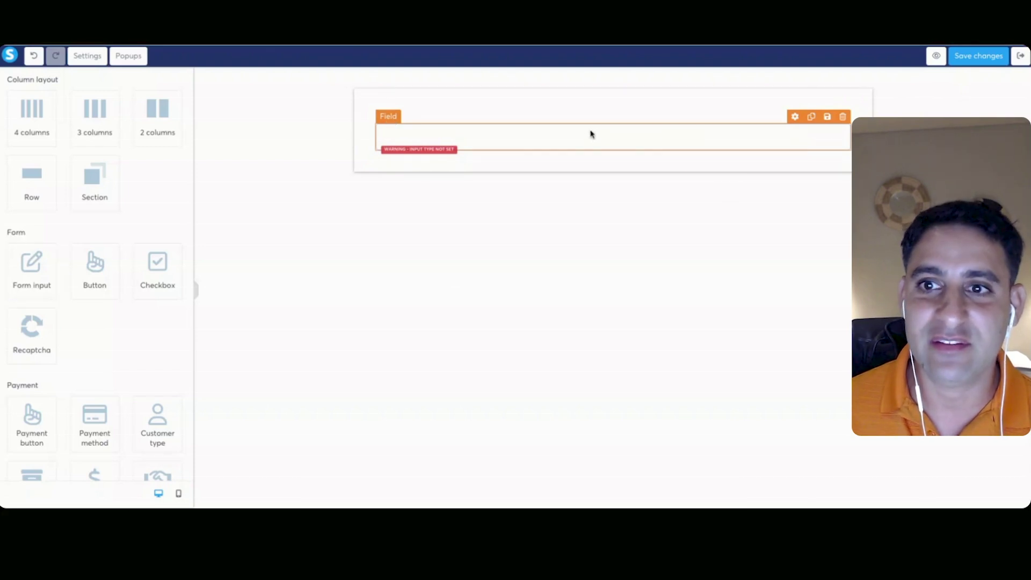
{"action": "left_click", "coordinate": [408, 133]}
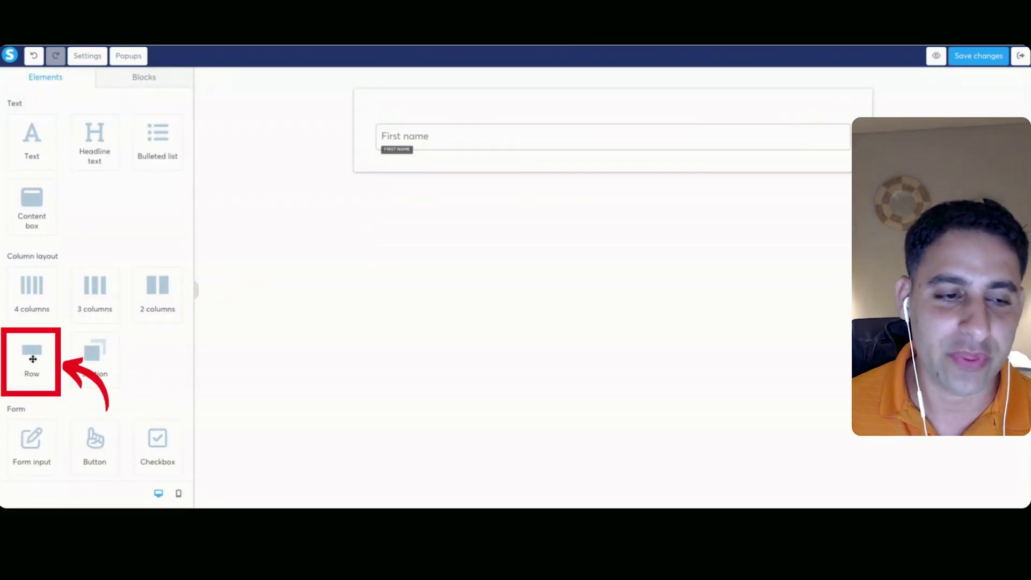
{"action": "left_click_drag", "start_coordinate": [33, 359], "coordinate": [517, 131]}
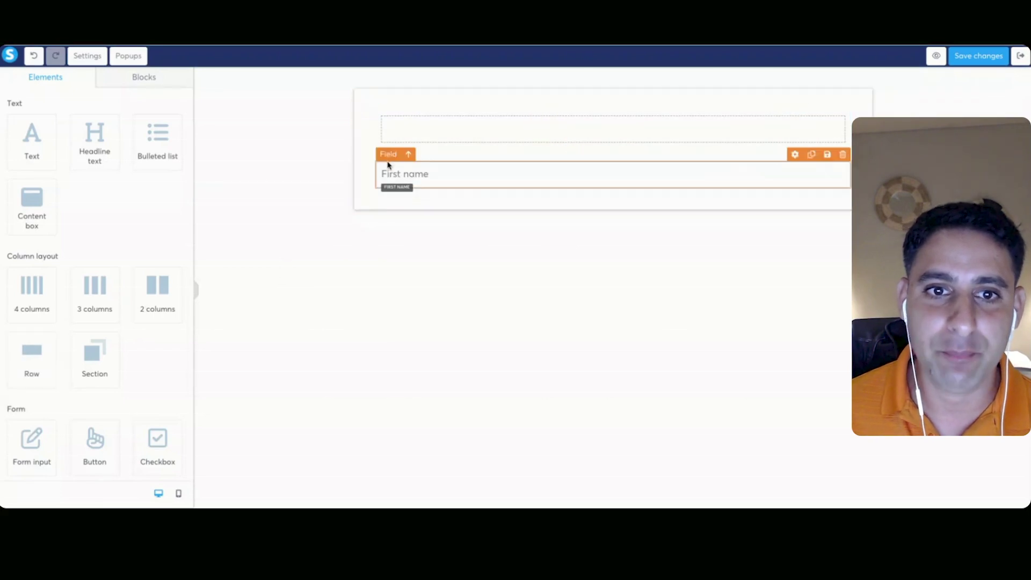
{"action": "left_click_drag", "start_coordinate": [393, 152], "coordinate": [434, 127]}
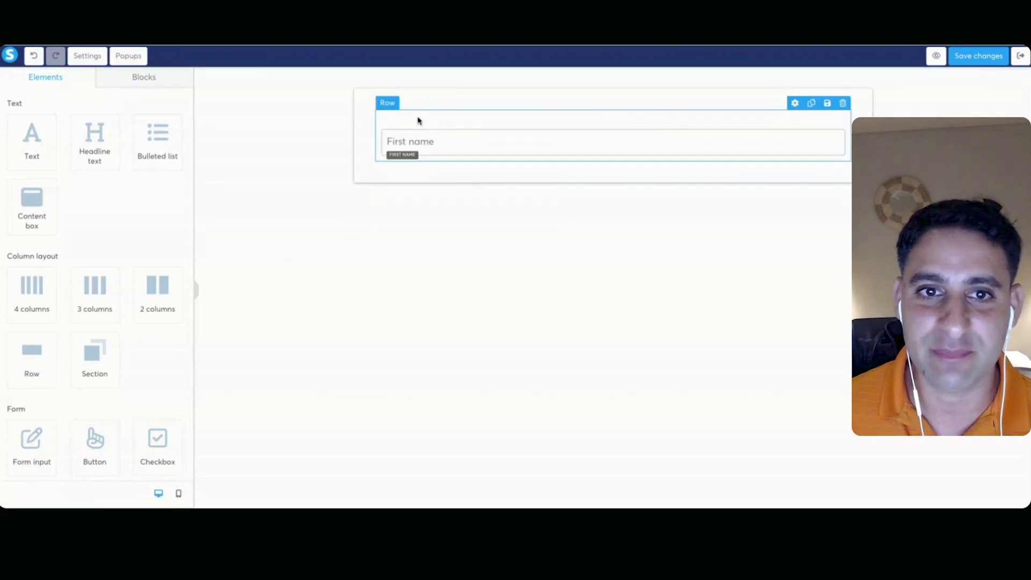
{"action": "left_click", "coordinate": [419, 120]}
{"action": "scroll", "coordinate": [75, 219], "scroll_direction": "down", "scroll_amount": 2}
{"action": "scroll", "coordinate": [76, 219], "scroll_direction": "up", "scroll_amount": 2}
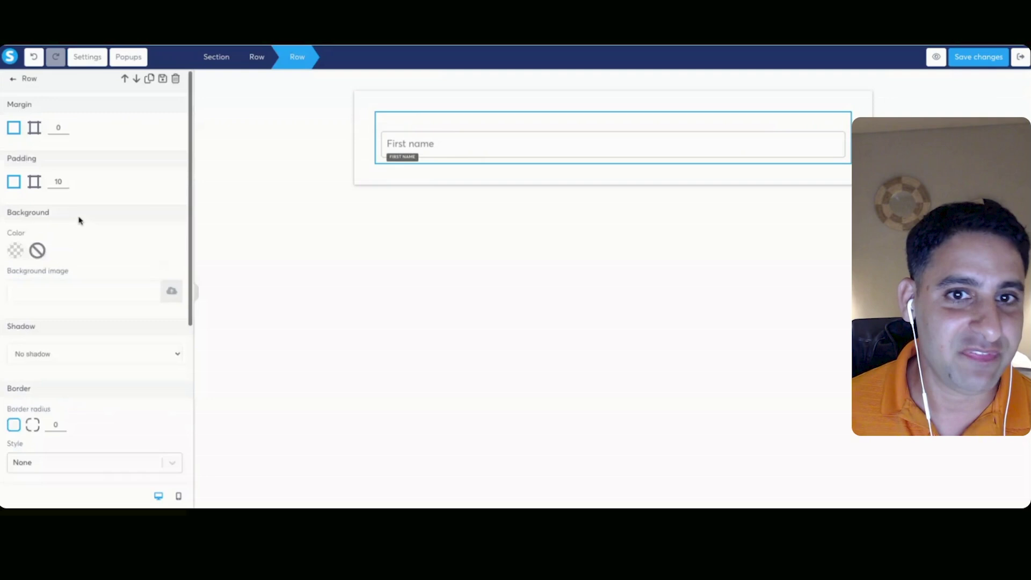
- Give the First name field font size 20, line height 20 and zero top margin
{"action": "left_click", "coordinate": [450, 143]}
{"action": "scroll", "coordinate": [85, 269], "scroll_direction": "down", "scroll_amount": 2}
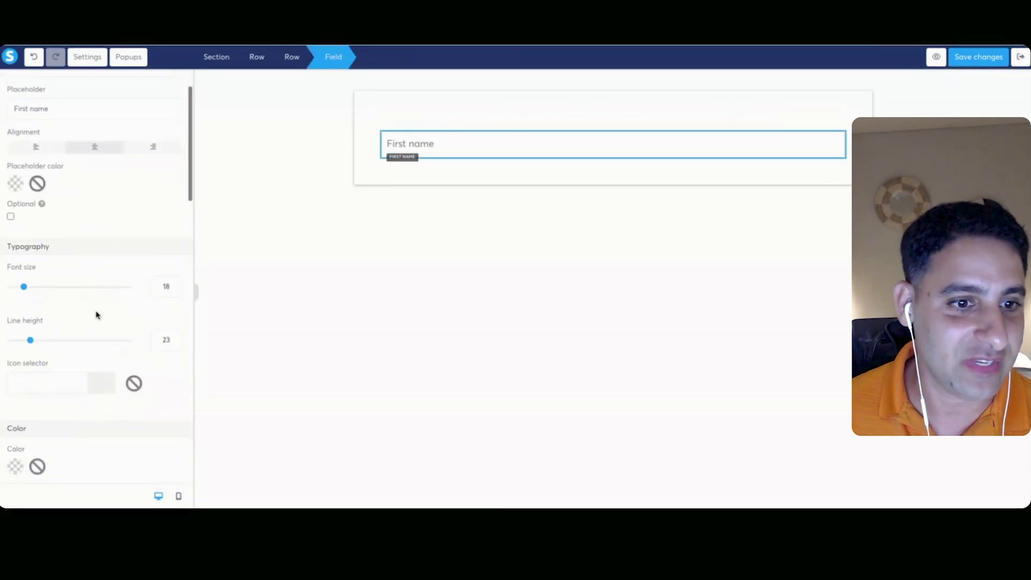
{"action": "left_click", "coordinate": [175, 257]}
{"action": "left_click", "coordinate": [175, 257]}
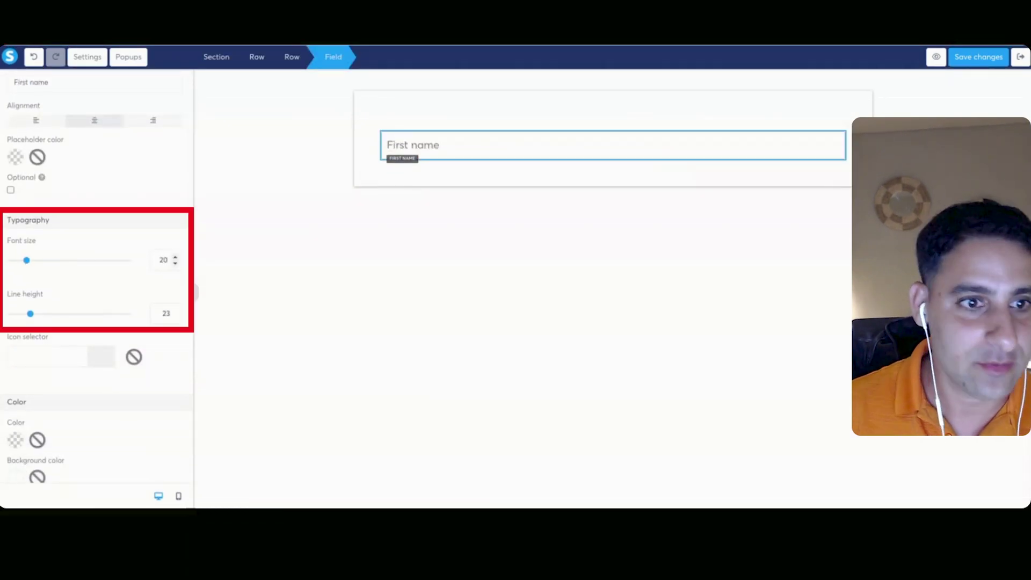
{"action": "left_click", "coordinate": [175, 317]}
{"action": "left_click", "coordinate": [175, 317]}
{"action": "left_click", "coordinate": [175, 317]}
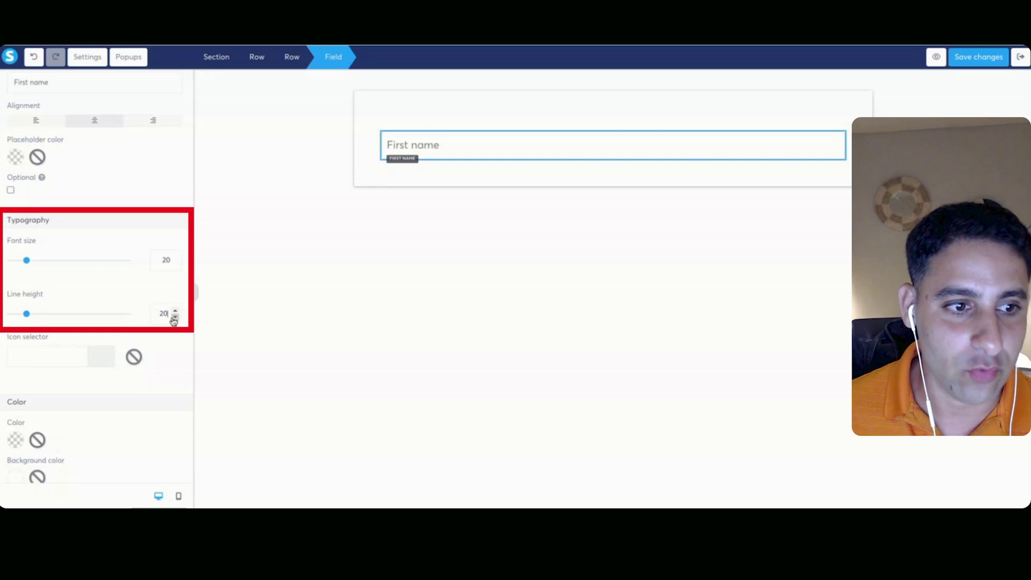
{"action": "scroll", "coordinate": [134, 276], "scroll_direction": "down", "scroll_amount": 5}
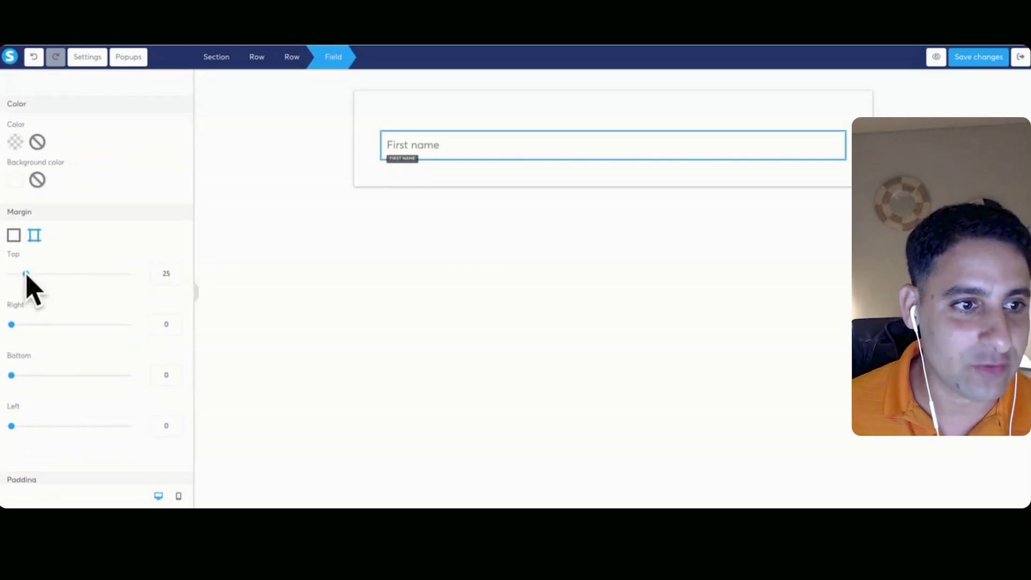
{"action": "left_click_drag", "start_coordinate": [26, 273], "coordinate": [10, 274]}
- Change the First name row's padding value to 30
{"action": "left_click", "coordinate": [405, 106]}
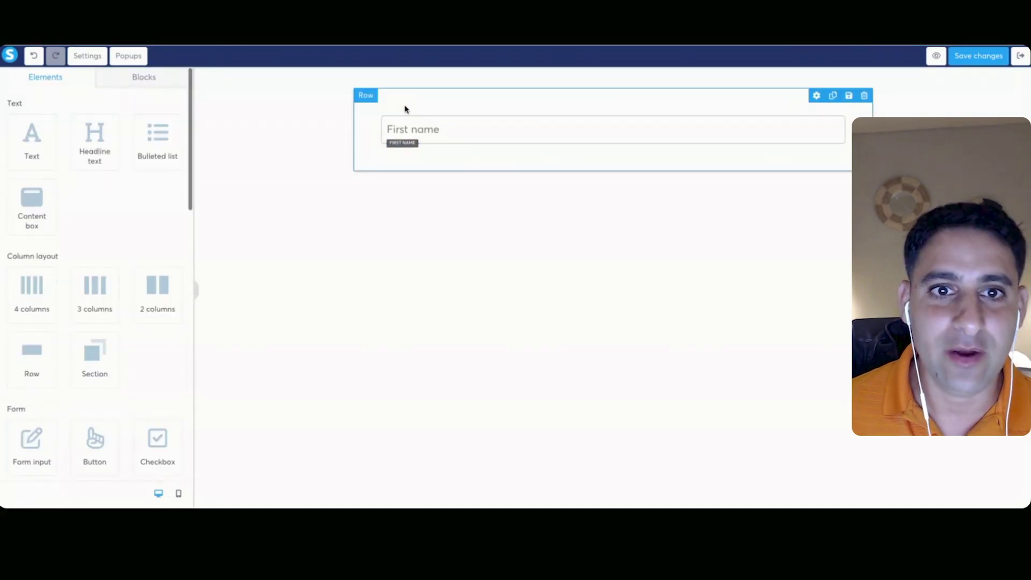
{"action": "left_click", "coordinate": [403, 112]}
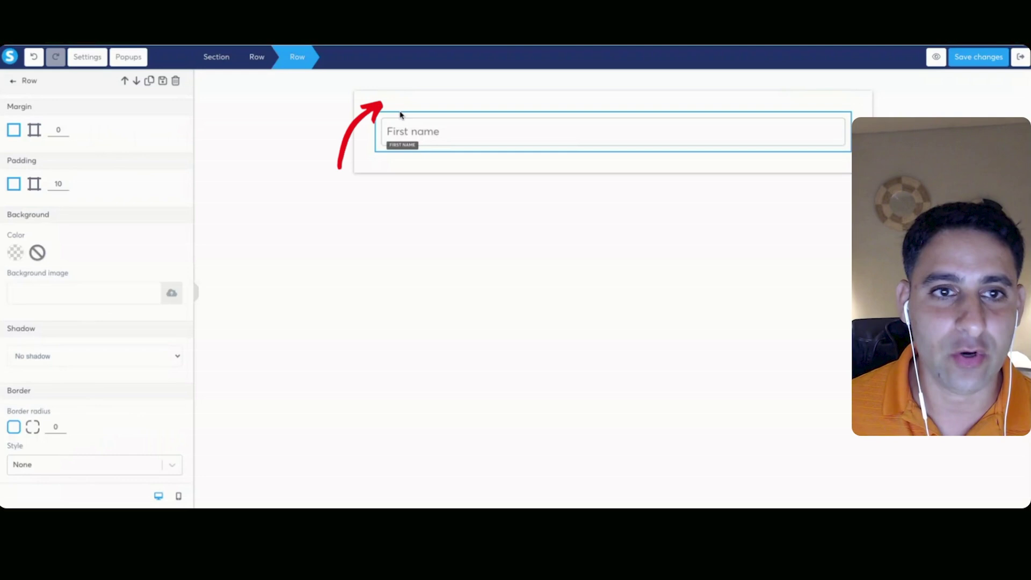
{"action": "double_click", "coordinate": [56, 183]}
{"action": "type", "text": "30"}
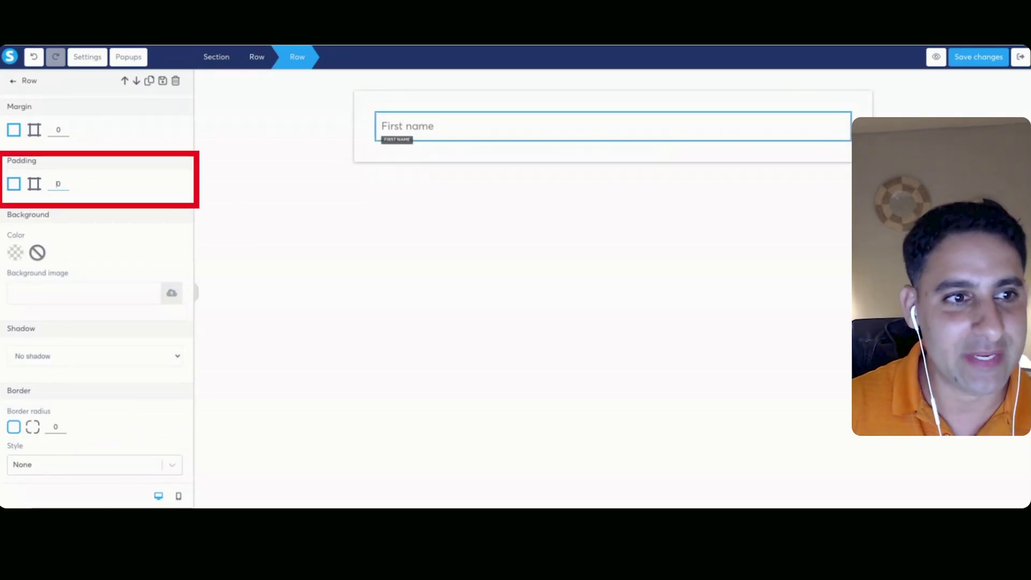
{"action": "left_click", "coordinate": [309, 221]}
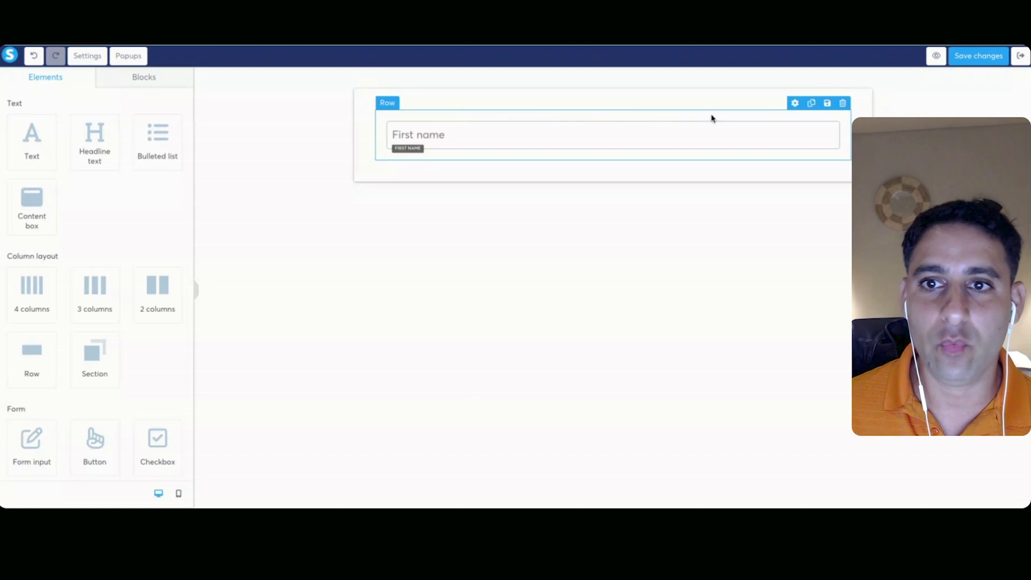
- Duplicate the row twice and turn the copies into Last name and Email fields
{"action": "left_click", "coordinate": [811, 106]}
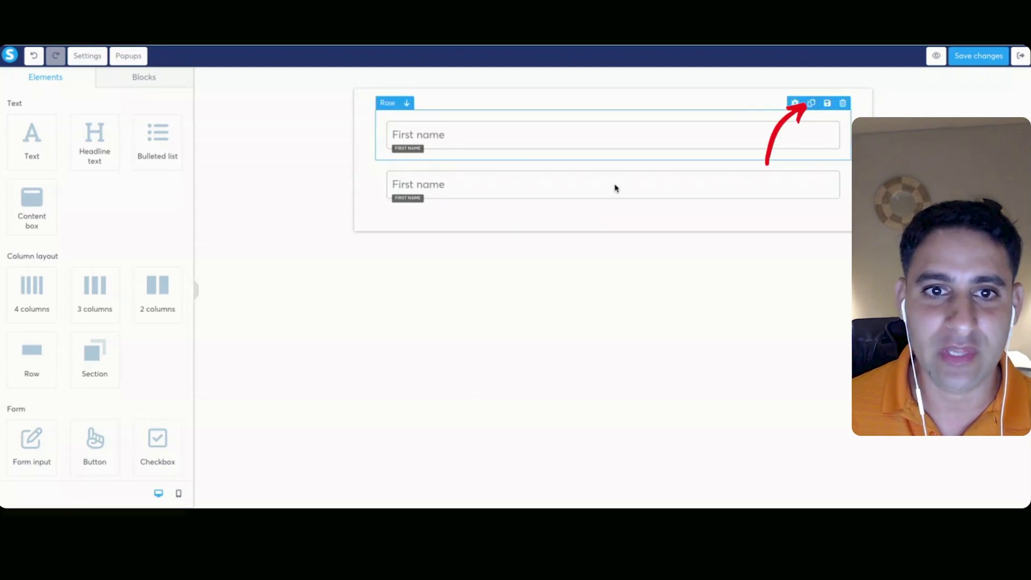
{"action": "left_click", "coordinate": [431, 184]}
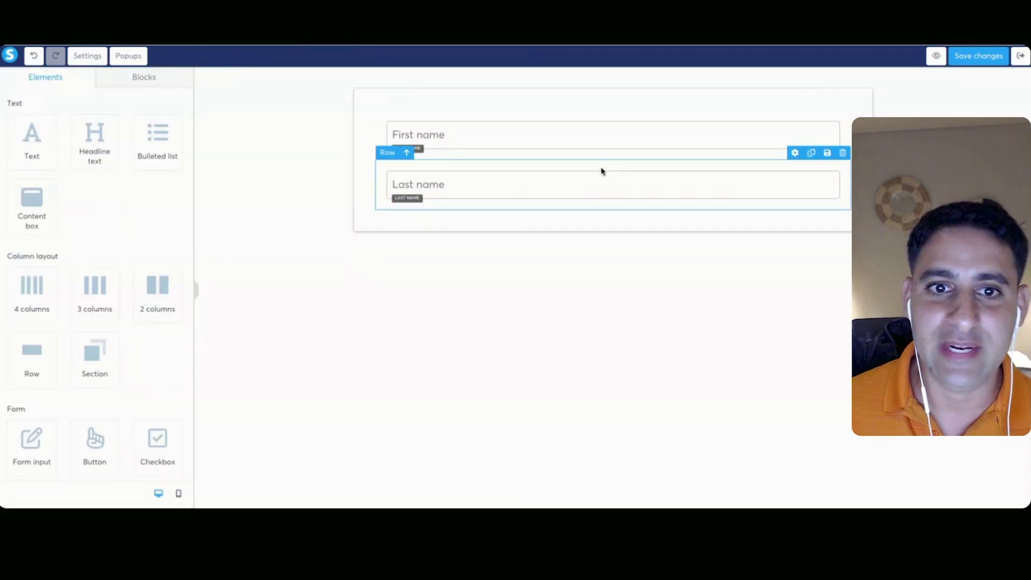
{"action": "left_click", "coordinate": [812, 155]}
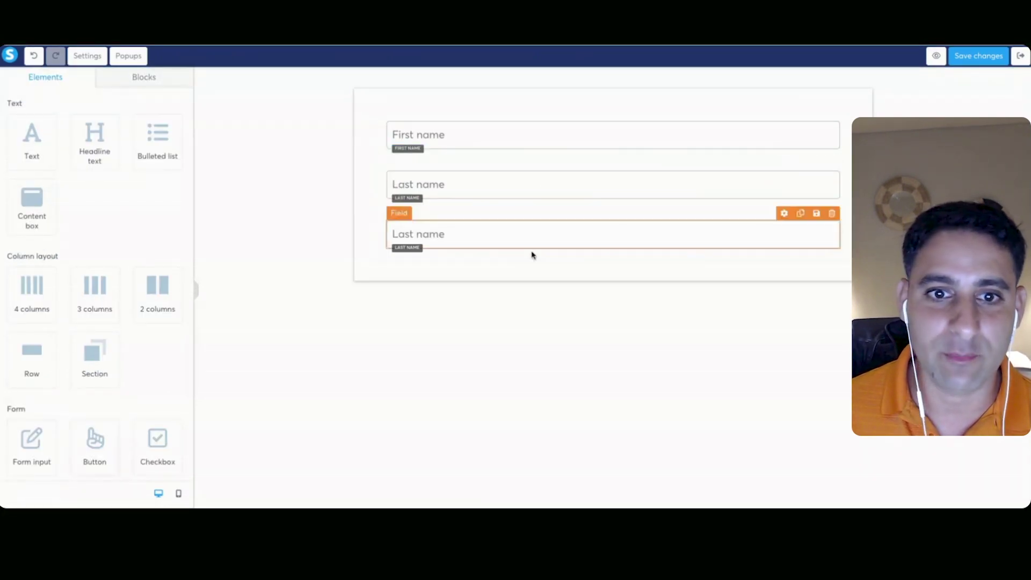
{"action": "left_click", "coordinate": [459, 217]}
{"action": "left_click", "coordinate": [445, 238]}
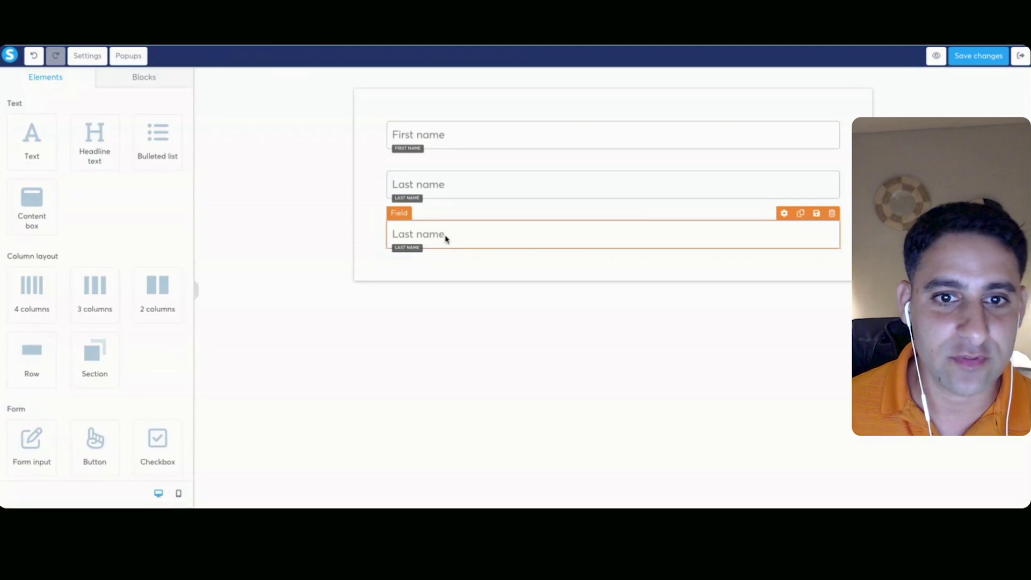
{"action": "left_click", "coordinate": [444, 237]}
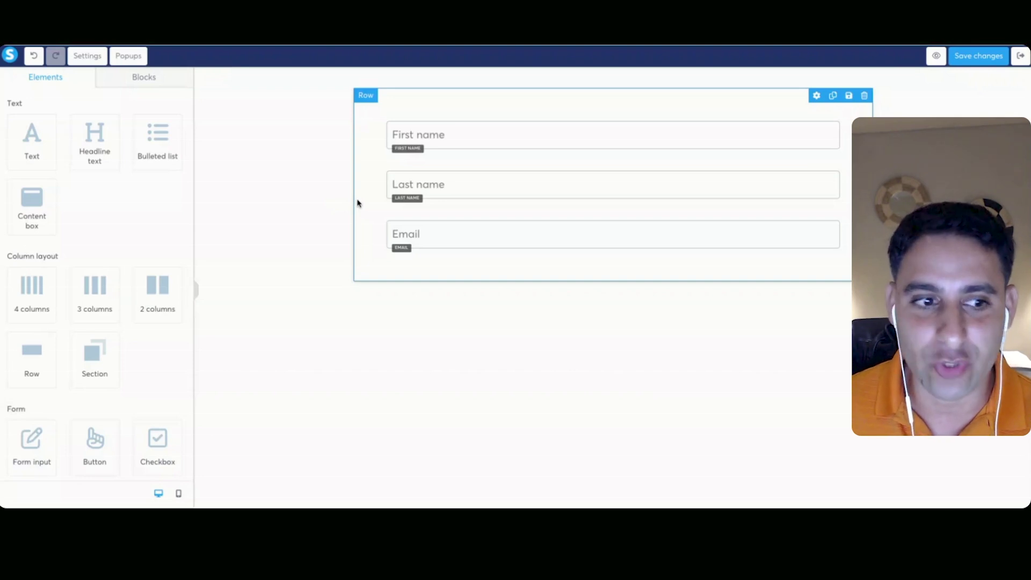
- Drop the payment methods block with PayPal and credit/debit card beneath the Email field
{"action": "scroll", "coordinate": [116, 252], "scroll_direction": "down", "scroll_amount": 6}
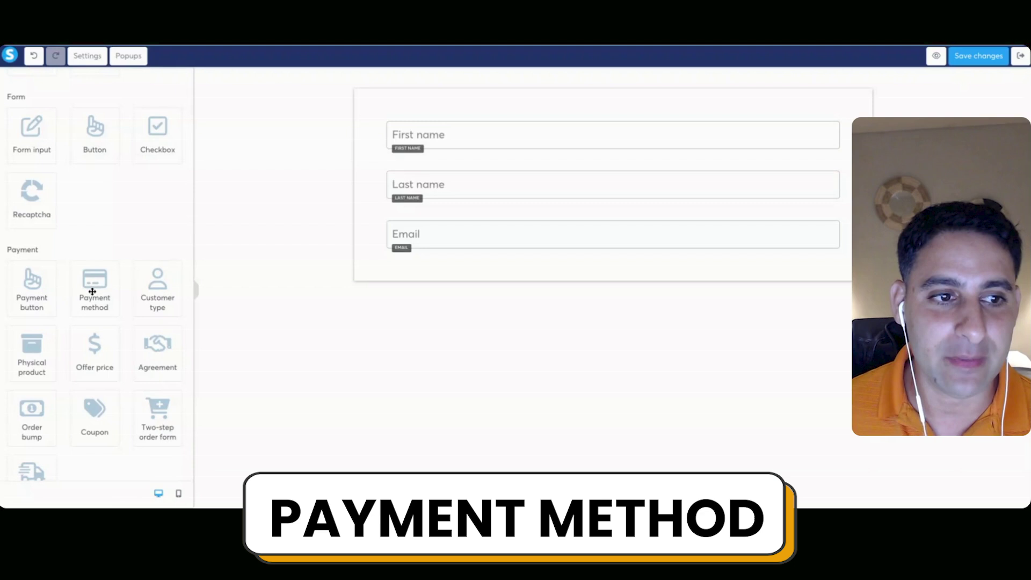
{"action": "left_click_drag", "start_coordinate": [92, 291], "coordinate": [424, 263]}
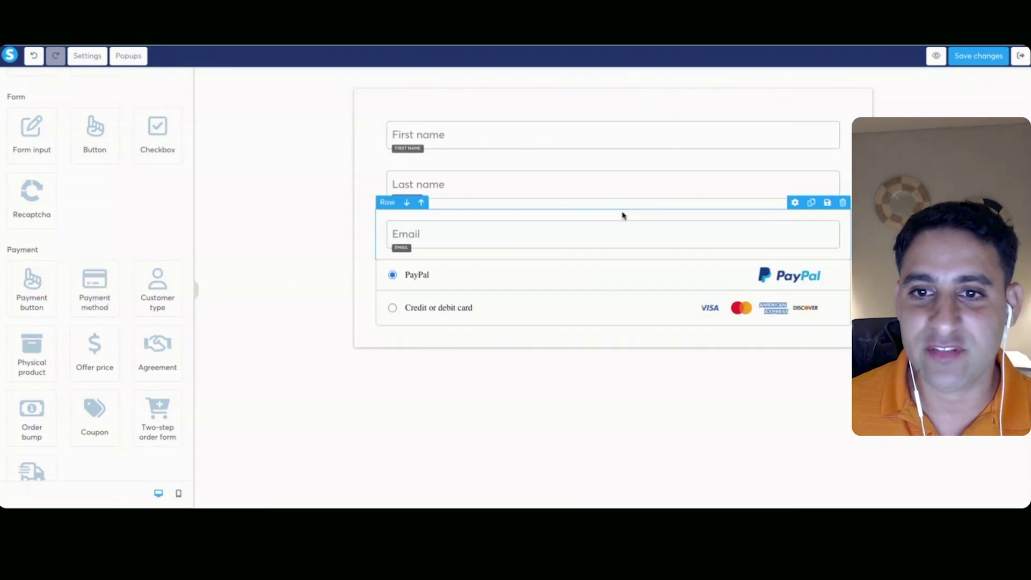
{"action": "left_click", "coordinate": [812, 204]}
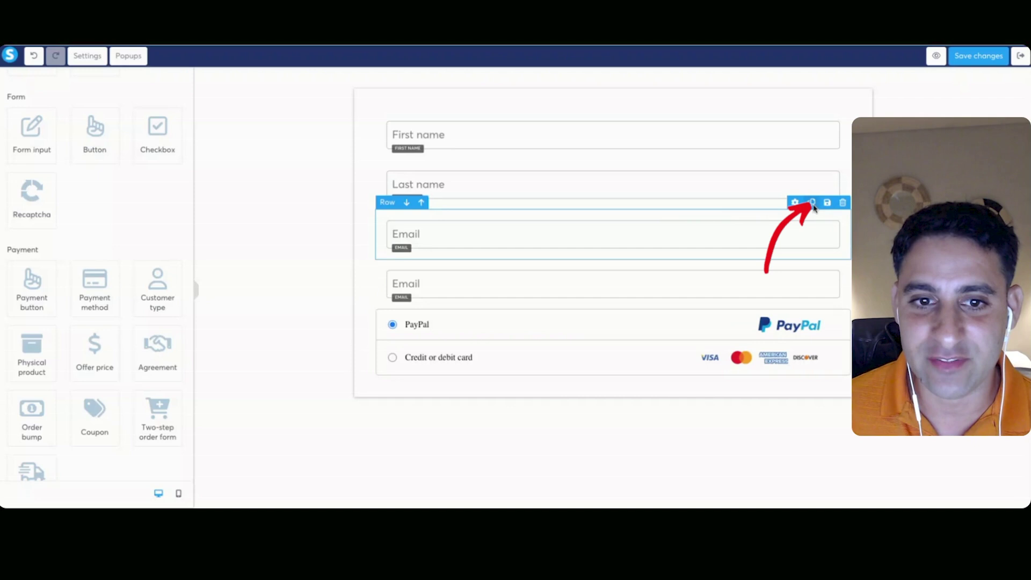
{"action": "mouse_move", "coordinate": [800, 292]}
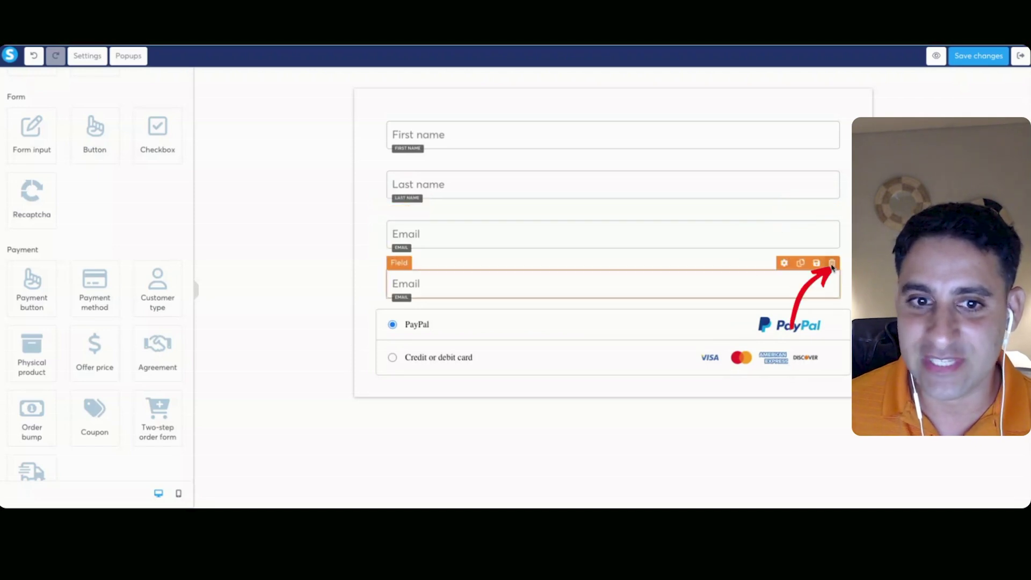
{"action": "mouse_move", "coordinate": [428, 313]}
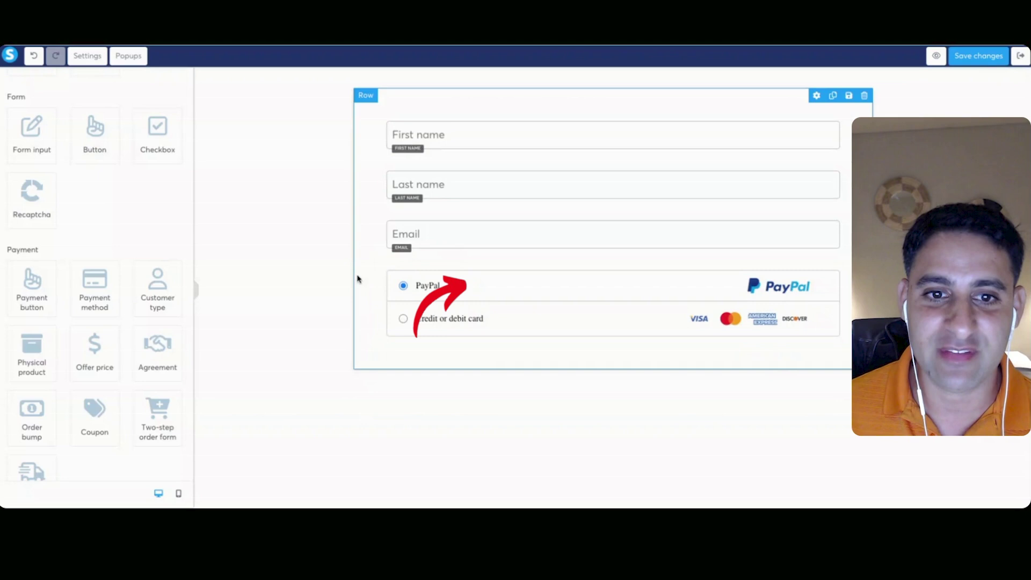
{"action": "mouse_move", "coordinate": [387, 224]}
{"action": "mouse_move", "coordinate": [378, 274]}
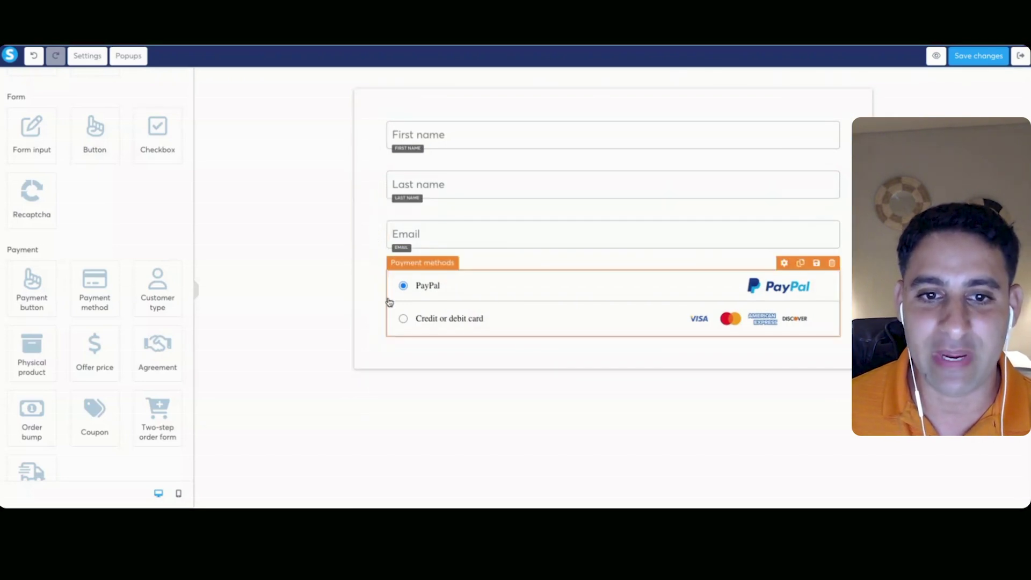
{"action": "mouse_move", "coordinate": [504, 268]}
{"action": "mouse_move", "coordinate": [438, 286]}
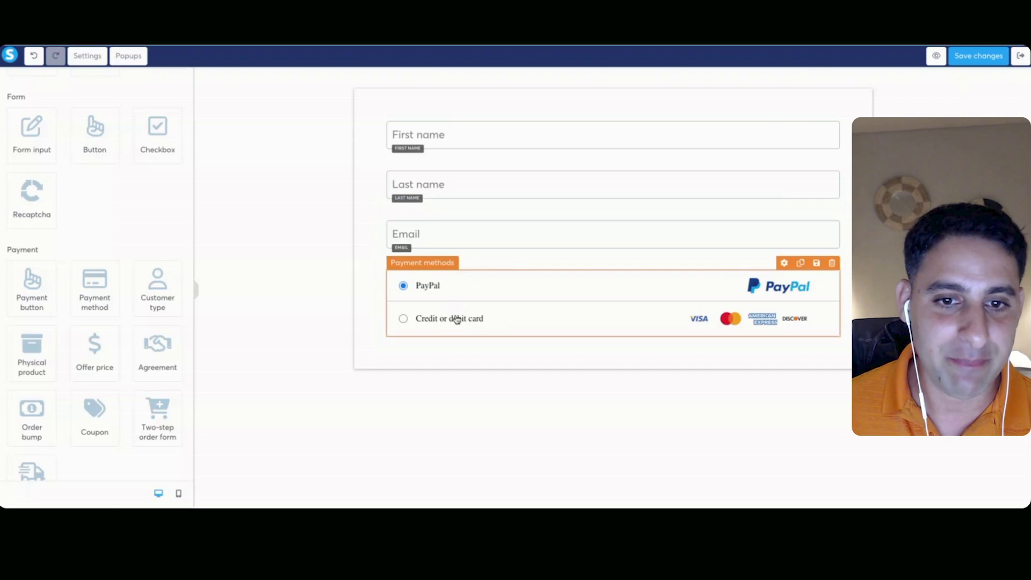
{"action": "scroll", "coordinate": [103, 361], "scroll_direction": "down", "scroll_amount": 4}
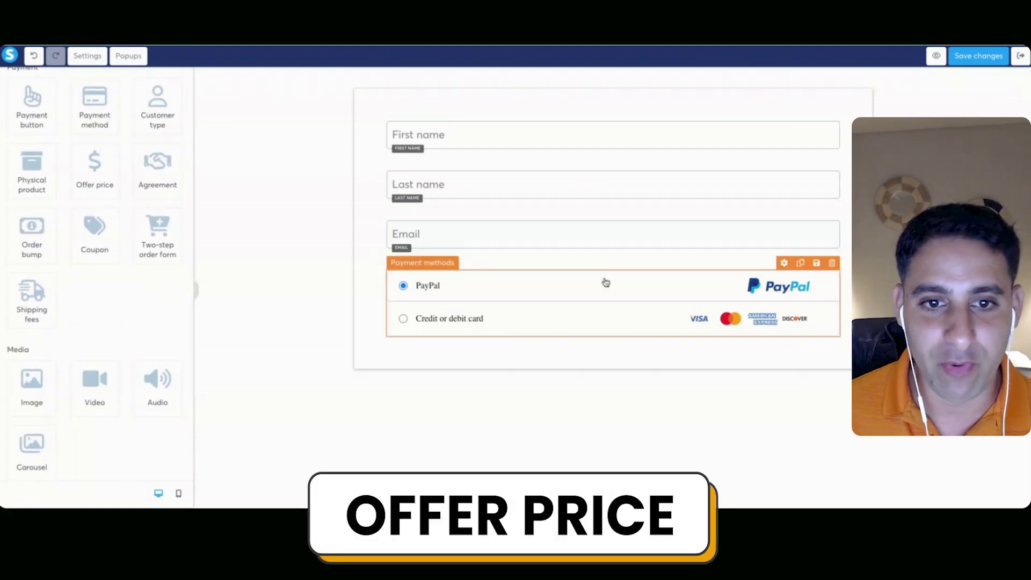
- Place an offer price block under the payment methods and duplicate it
{"action": "left_click", "coordinate": [811, 253]}
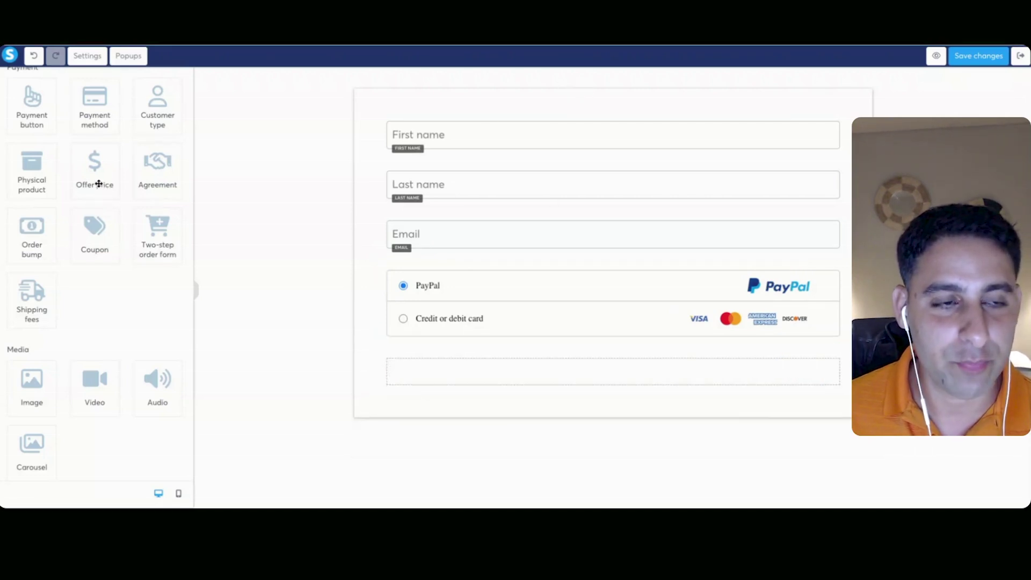
{"action": "left_click_drag", "start_coordinate": [100, 183], "coordinate": [504, 386]}
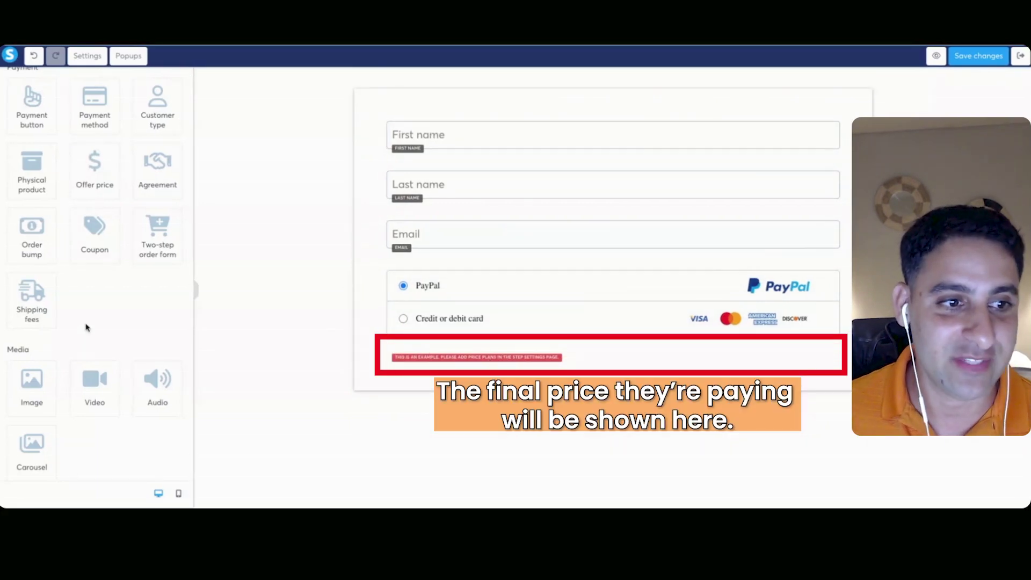
{"action": "left_click", "coordinate": [812, 344]}
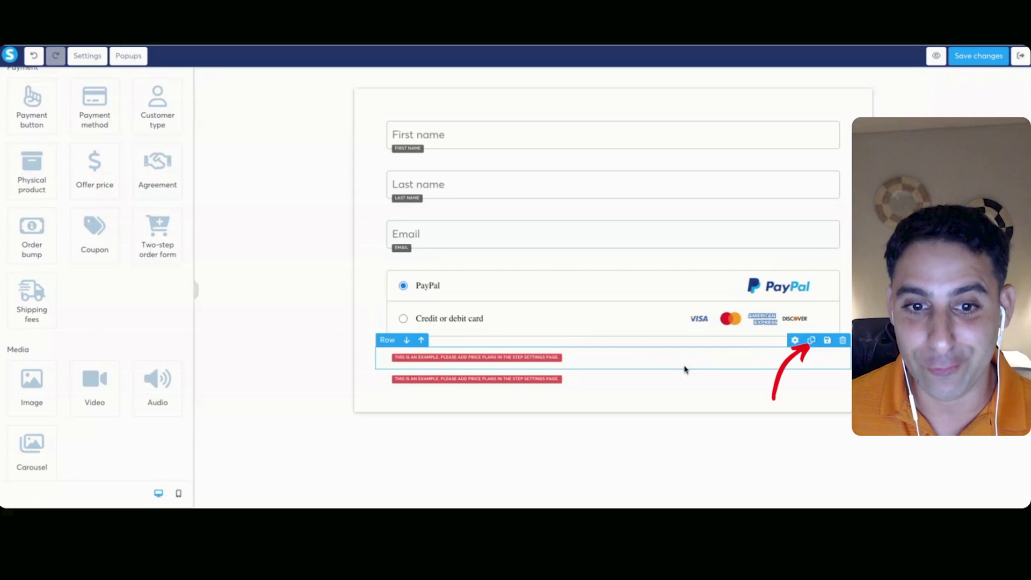
{"action": "left_click", "coordinate": [513, 382]}
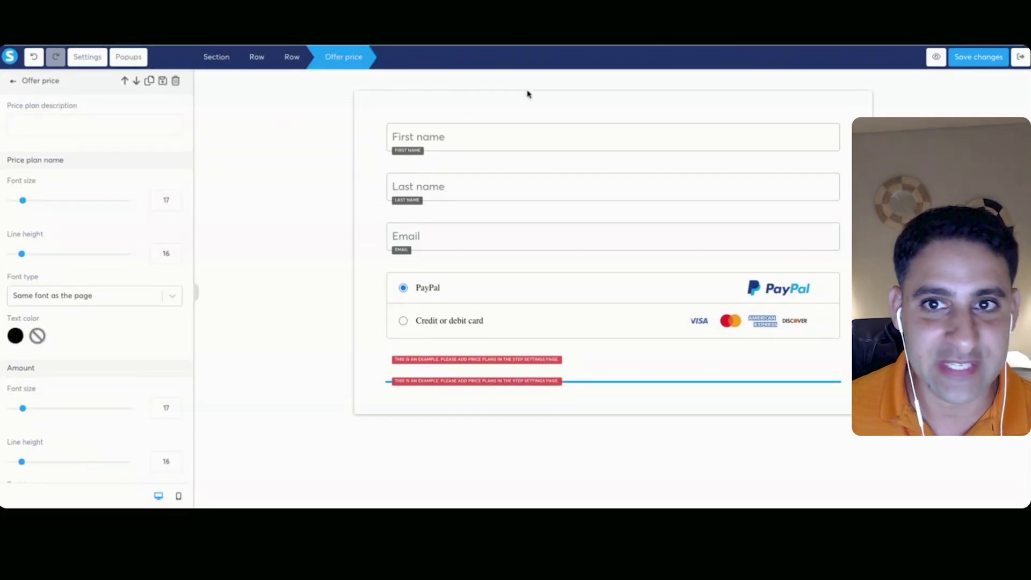
- Drag a Validate payment button into the empty slot at the bottom of the form
{"action": "left_click", "coordinate": [601, 84]}
{"action": "scroll", "coordinate": [95, 341], "scroll_direction": "down", "scroll_amount": 4}
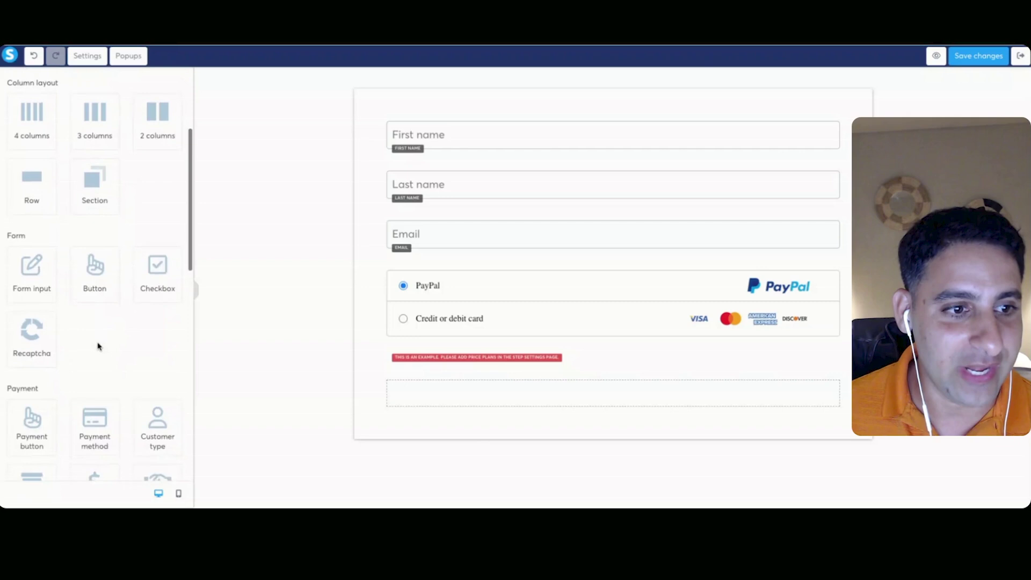
{"action": "scroll", "coordinate": [98, 346], "scroll_direction": "down", "scroll_amount": 4}
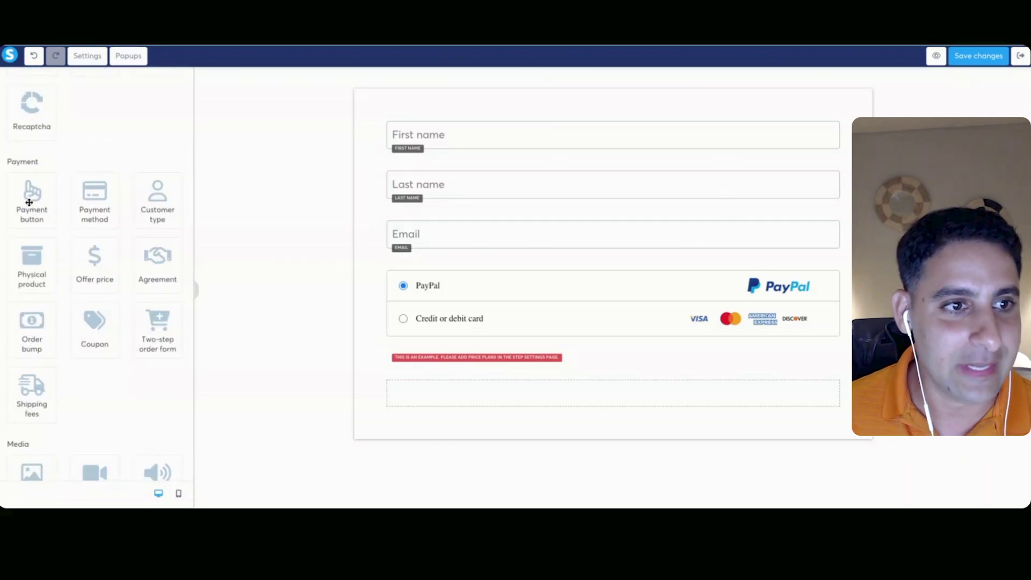
{"action": "left_click_drag", "start_coordinate": [29, 203], "coordinate": [492, 403]}
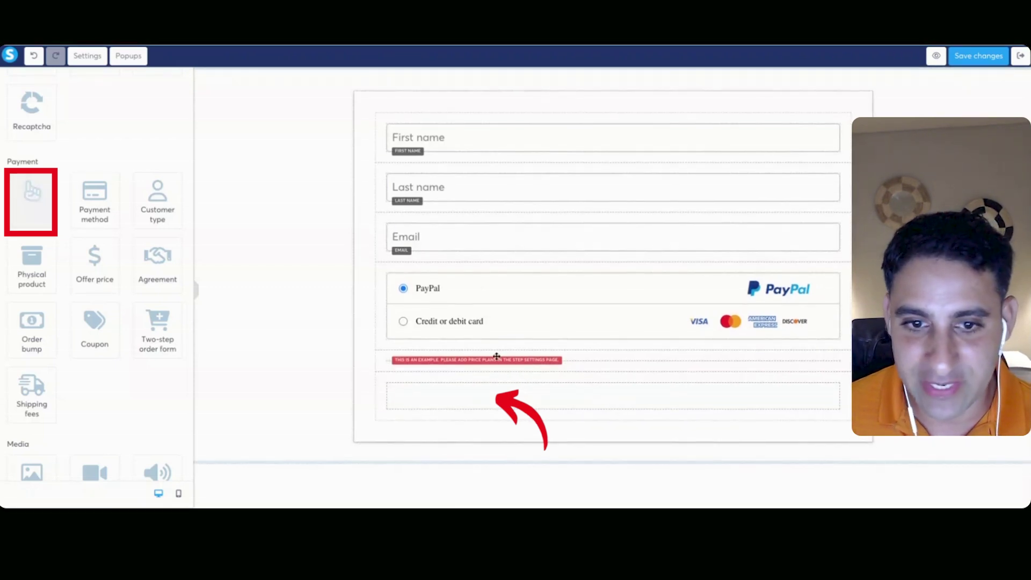
{"action": "left_click_drag", "start_coordinate": [497, 356], "coordinate": [493, 357]}
{"action": "mouse_move", "coordinate": [843, 462]}
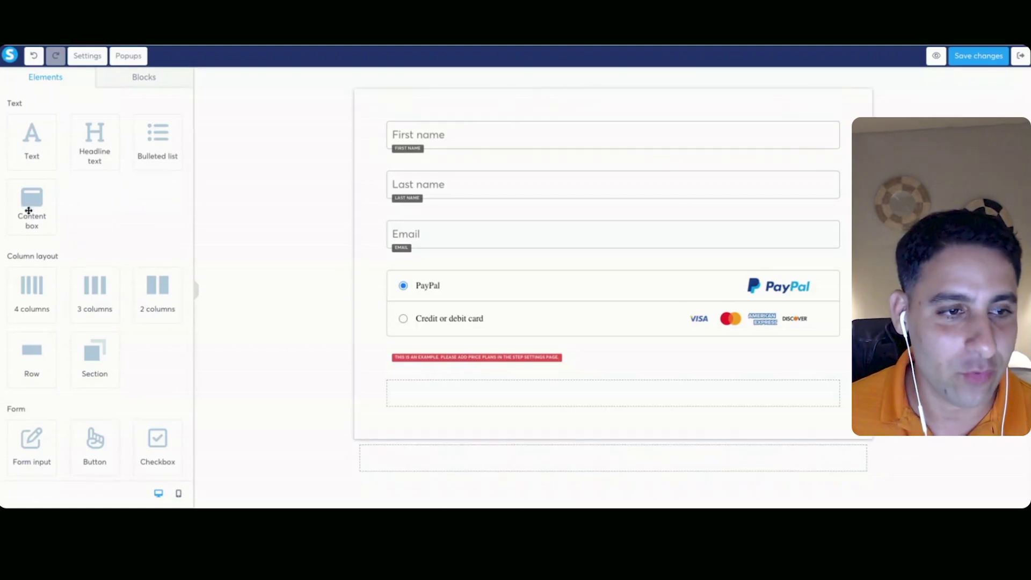
{"action": "scroll", "coordinate": [106, 251], "scroll_direction": "down", "scroll_amount": 8}
{"action": "scroll", "coordinate": [106, 252], "scroll_direction": "up", "scroll_amount": 2}
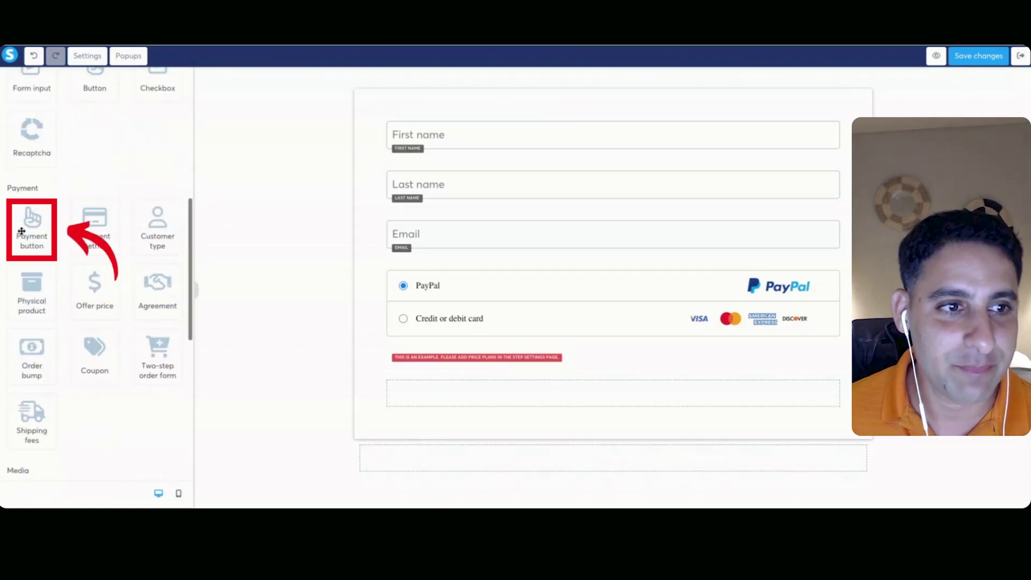
{"action": "scroll", "coordinate": [440, 348], "scroll_direction": "down", "scroll_amount": 1}
{"action": "mouse_move", "coordinate": [773, 467]}
{"action": "left_mouse_down"}
{"action": "mouse_move", "coordinate": [760, 426]}
{"action": "mouse_move", "coordinate": [764, 362]}
{"action": "mouse_move", "coordinate": [760, 371]}
{"action": "left_mouse_up"}
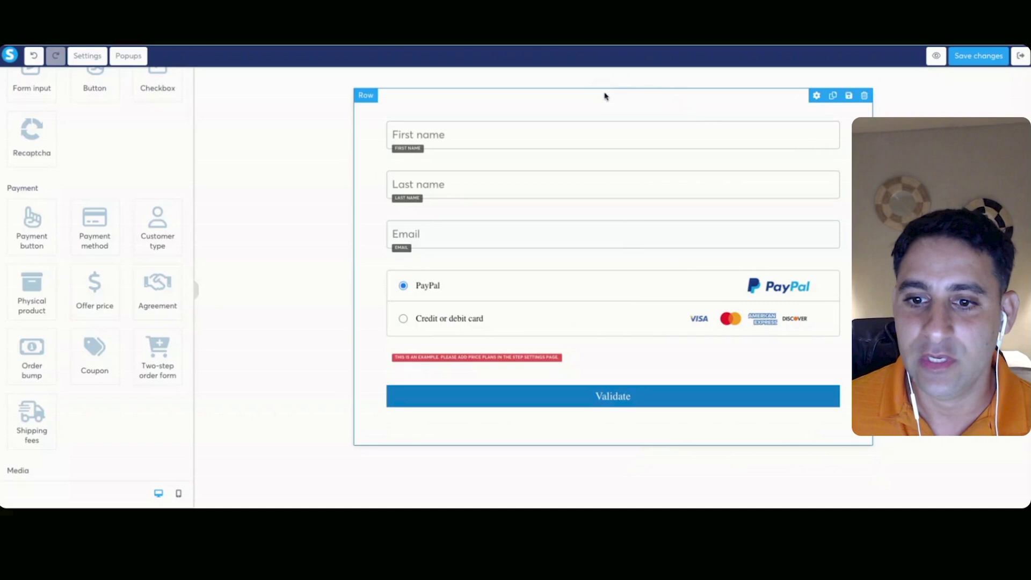
- Relabel the payment button 'Subscribe to the tech support membership'
{"action": "left_click", "coordinate": [679, 403]}
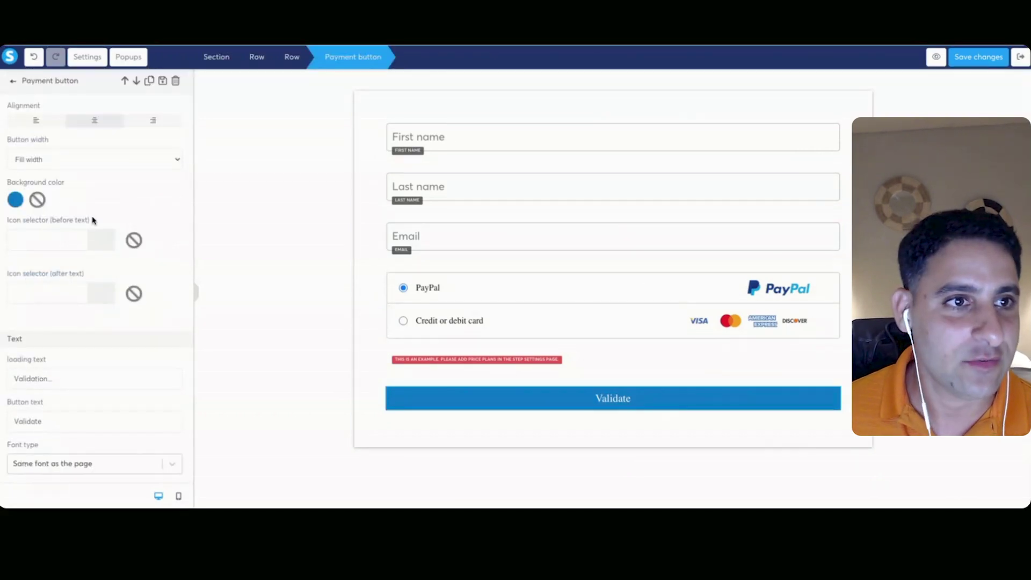
{"action": "scroll", "coordinate": [92, 220], "scroll_direction": "down", "scroll_amount": 4}
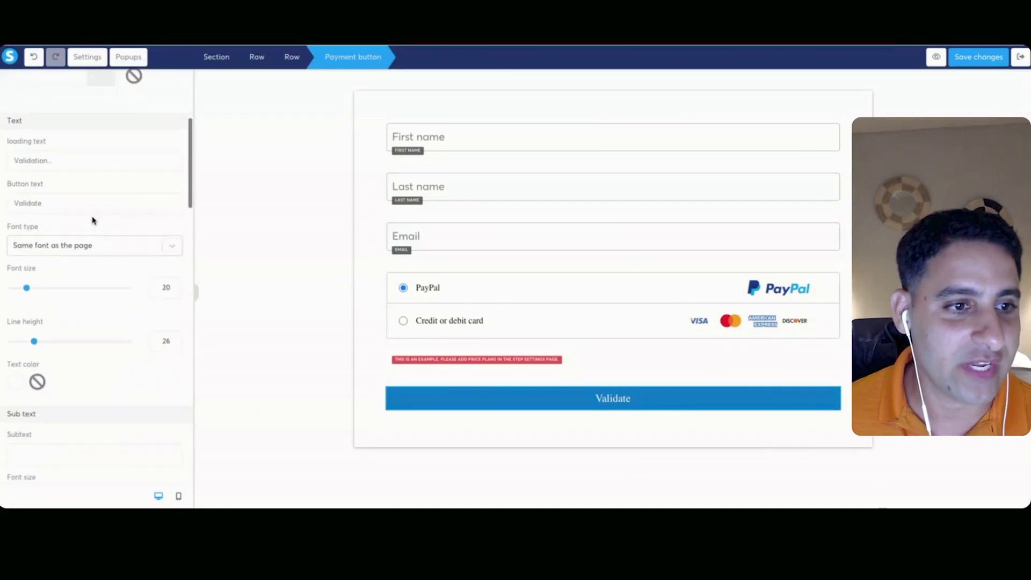
{"action": "double_click", "coordinate": [64, 204]}
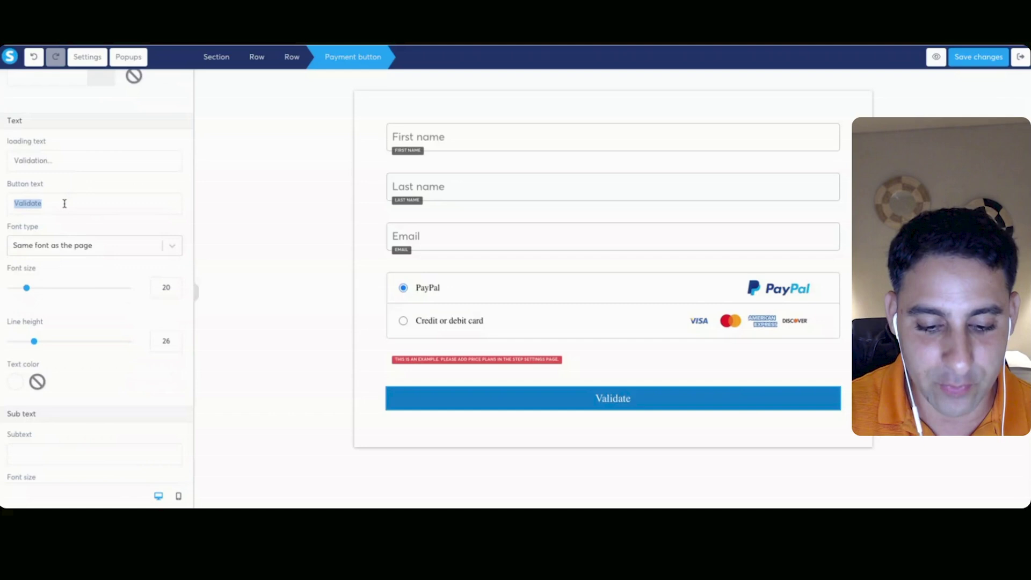
{"action": "type", "text": "Subscribe to the tec"}
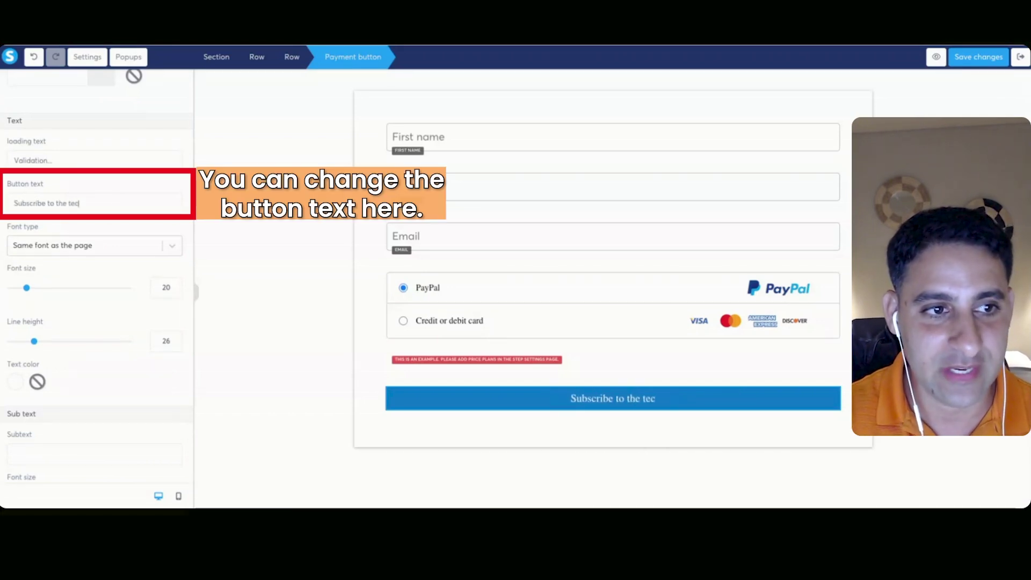
{"action": "type", "text": "h support memberhsip"}
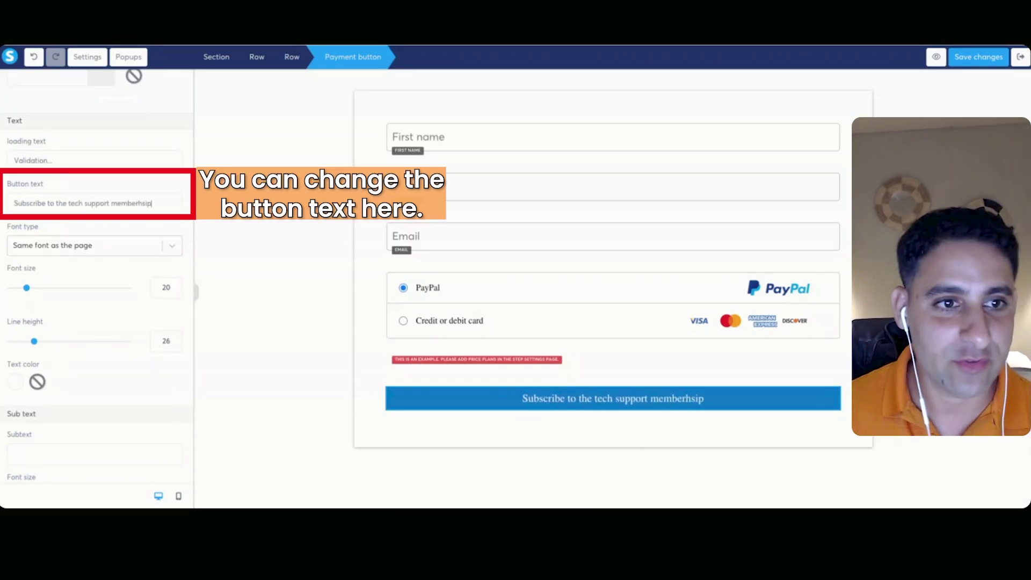
{"action": "key", "text": "BackSpace"}
{"action": "key", "text": "BackSpace"}
{"action": "key", "text": "BackSpace"}
{"action": "key", "text": "BackSpace"}
{"action": "type", "text": "ship"}
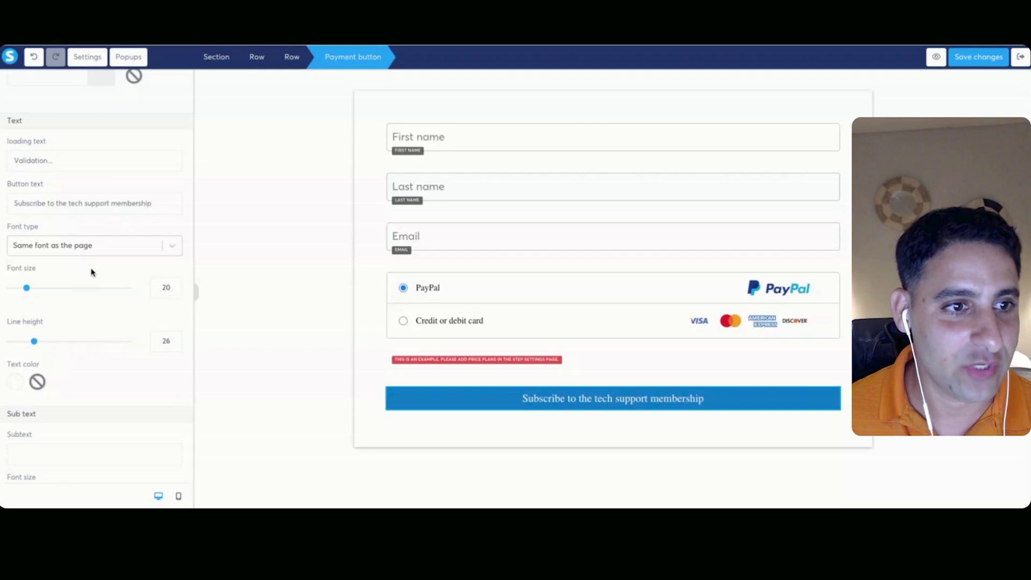
- Set the button text to Google Fonts Montserrat, Bold 700
{"action": "left_click", "coordinate": [101, 254]}
{"action": "left_click", "coordinate": [71, 306]}
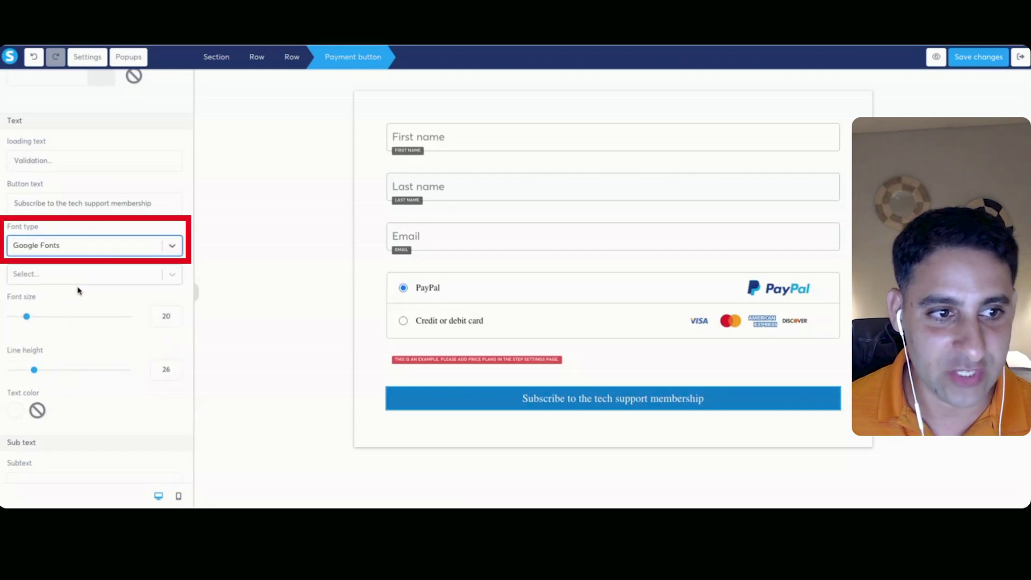
{"action": "left_click", "coordinate": [88, 245]}
{"action": "left_click", "coordinate": [75, 305]}
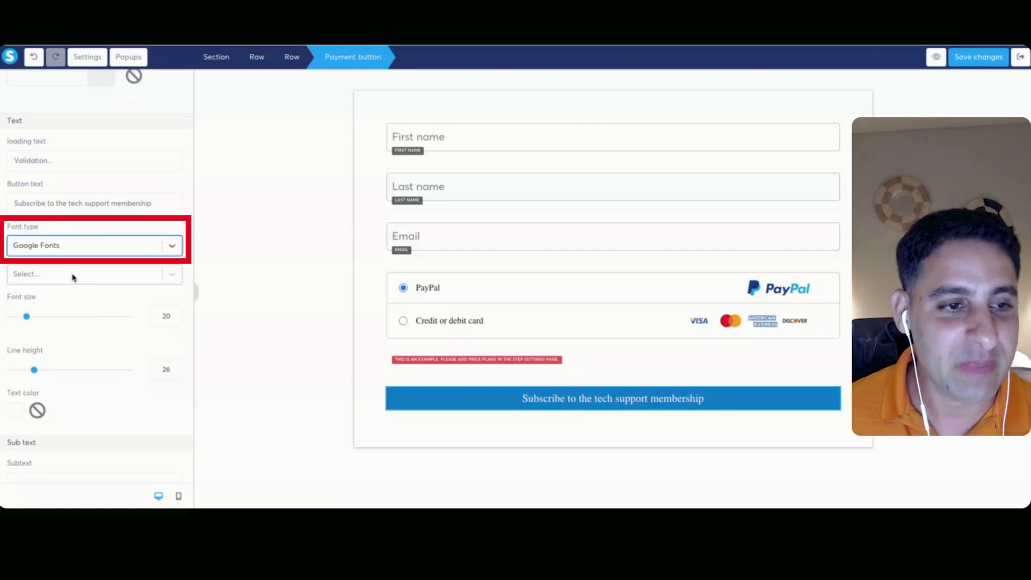
{"action": "left_click", "coordinate": [74, 275]}
{"action": "left_click", "coordinate": [65, 362]}
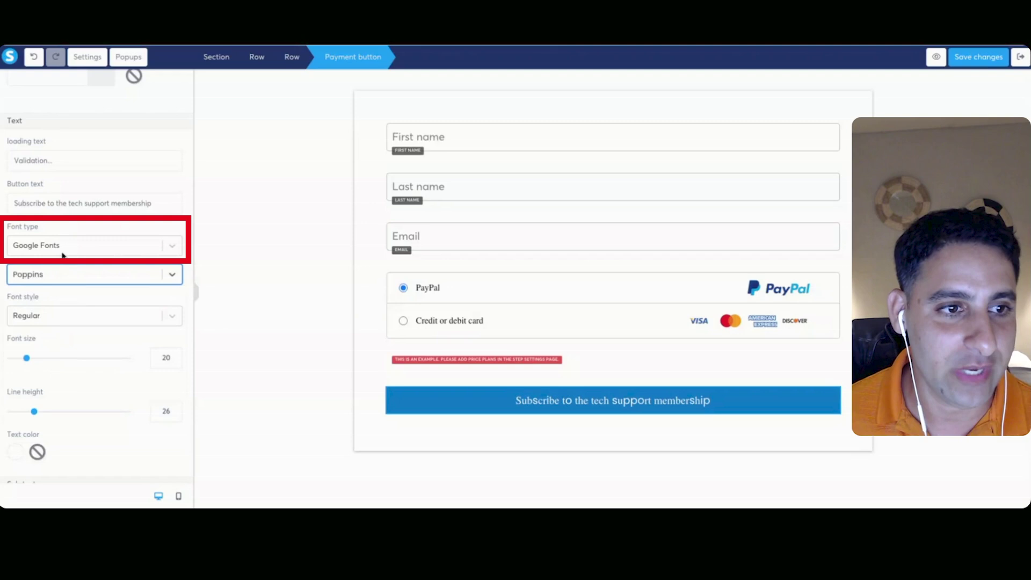
{"action": "left_click", "coordinate": [110, 321]}
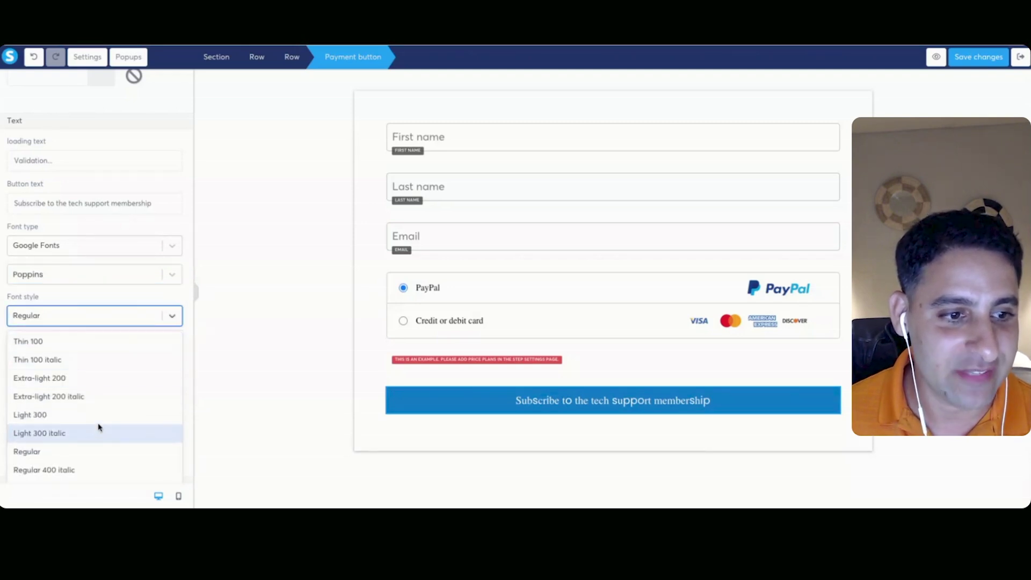
{"action": "scroll", "coordinate": [97, 424], "scroll_direction": "down", "scroll_amount": 3}
{"action": "left_click", "coordinate": [82, 411]}
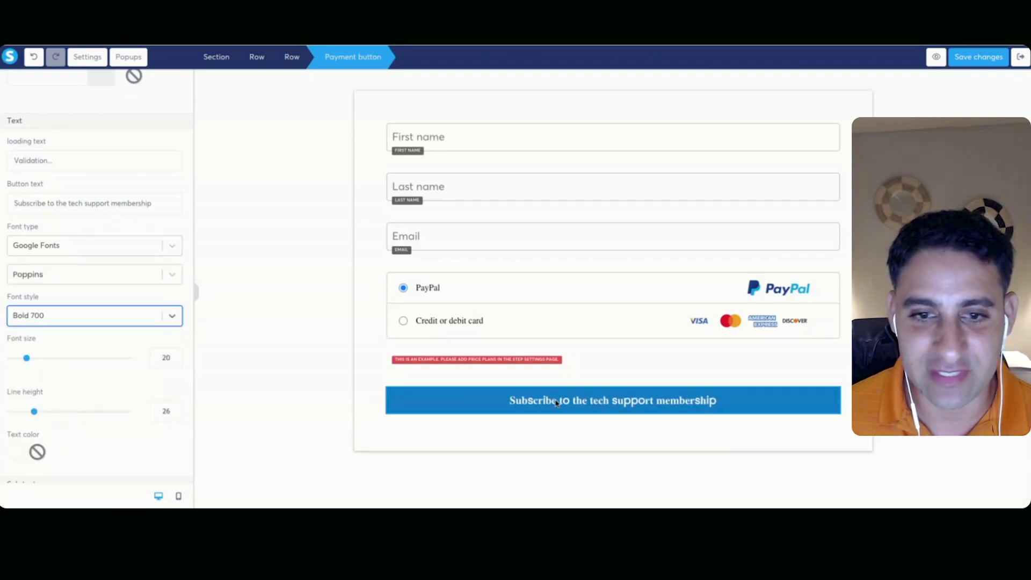
{"action": "left_click", "coordinate": [100, 273]}
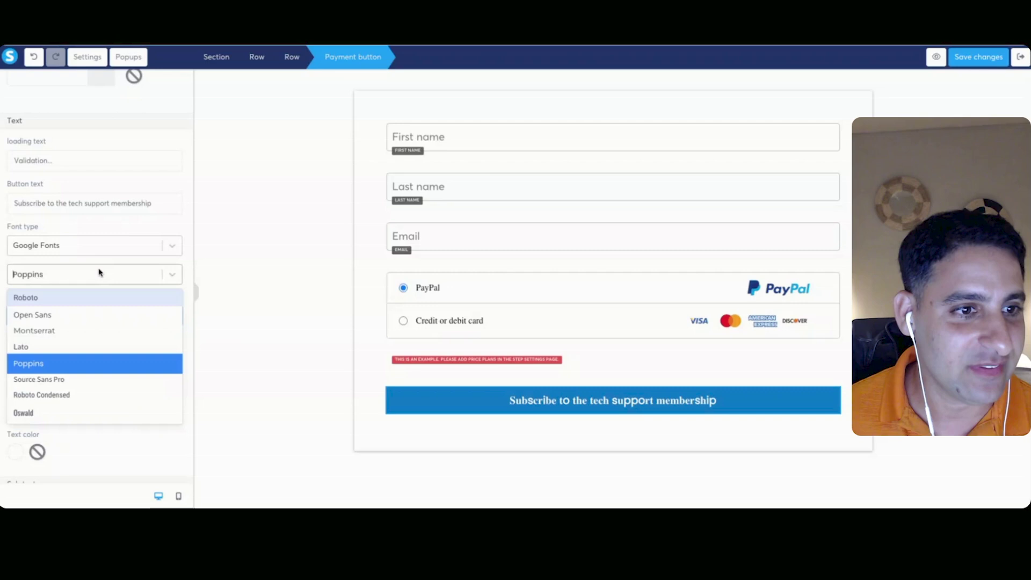
{"action": "left_click", "coordinate": [63, 331]}
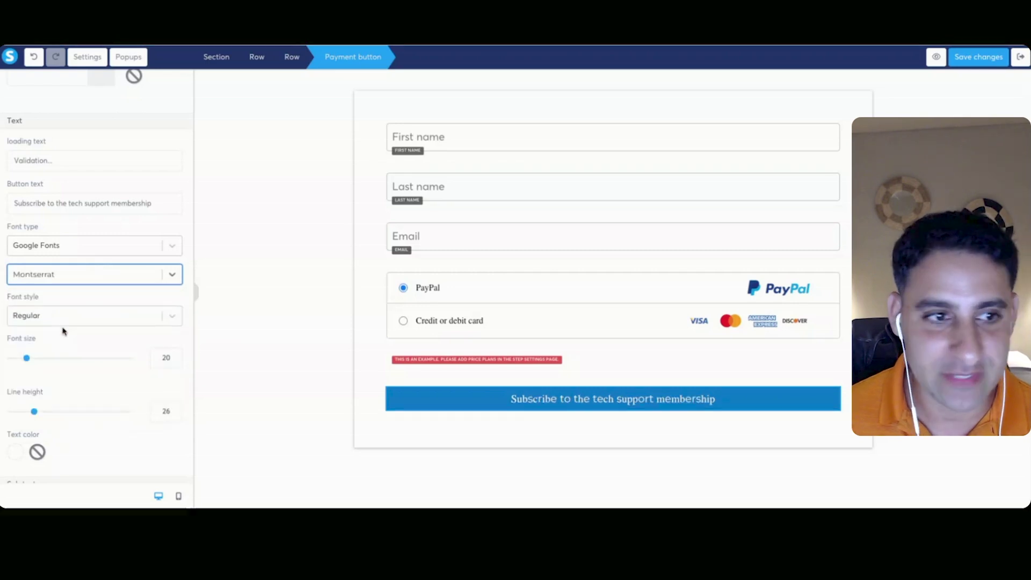
{"action": "left_click", "coordinate": [65, 315]}
{"action": "scroll", "coordinate": [79, 427], "scroll_direction": "down", "scroll_amount": 5}
{"action": "left_click", "coordinate": [76, 389]}
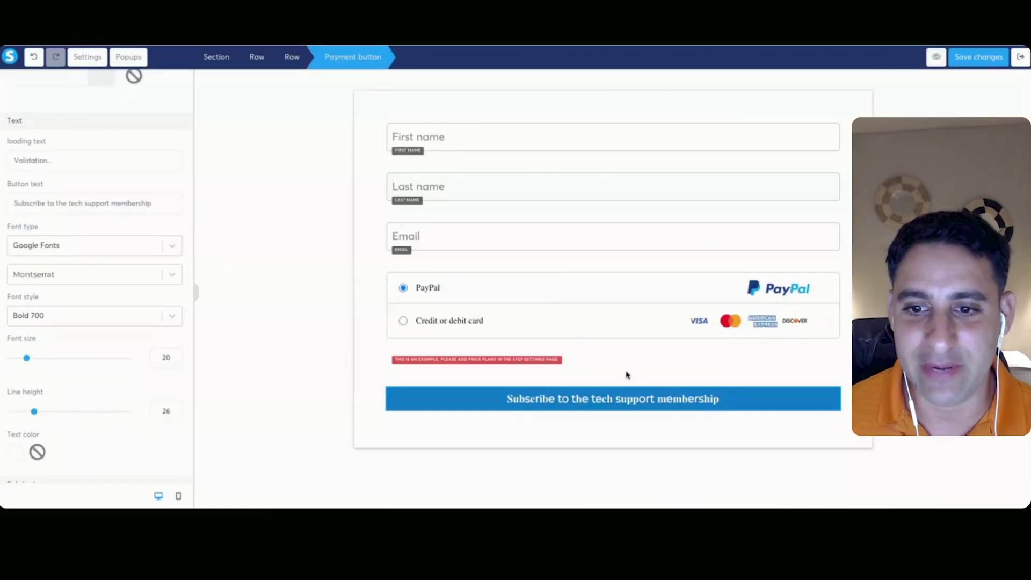
- Return from preview, save the page changes and select the subscribe button
{"action": "left_click", "coordinate": [626, 373]}
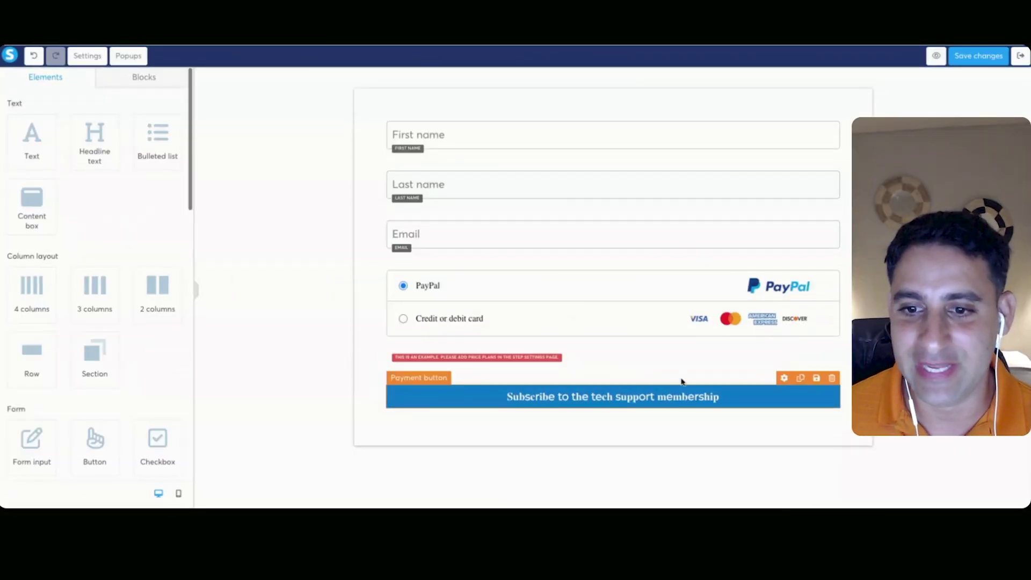
{"action": "left_click", "coordinate": [990, 58]}
{"action": "left_click", "coordinate": [495, 399]}
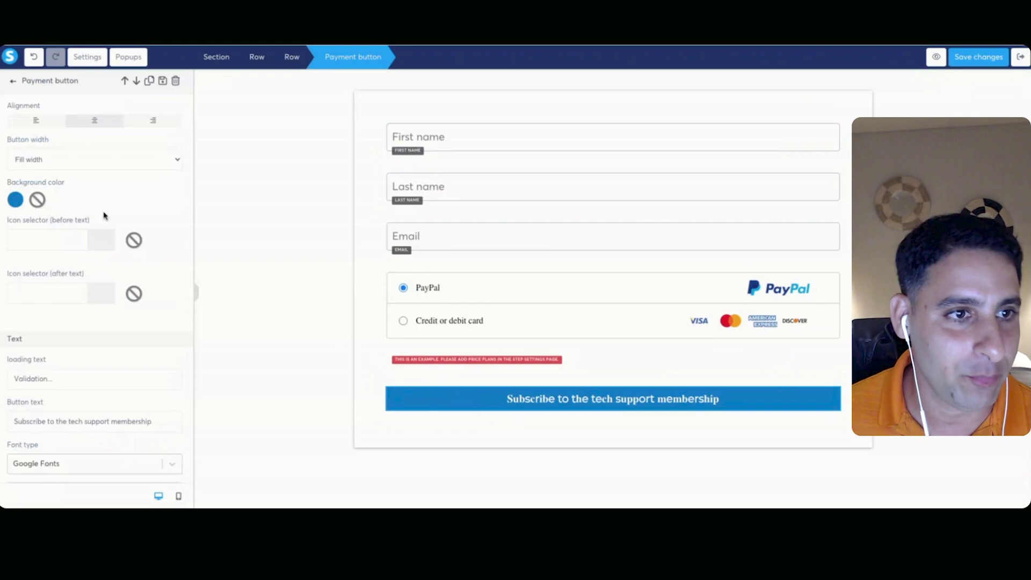
{"action": "scroll", "coordinate": [104, 216], "scroll_direction": "down", "scroll_amount": 6}
- Set the button text to Montserrat Bold 700, font size 22, line height 30
{"action": "left_click", "coordinate": [92, 167]}
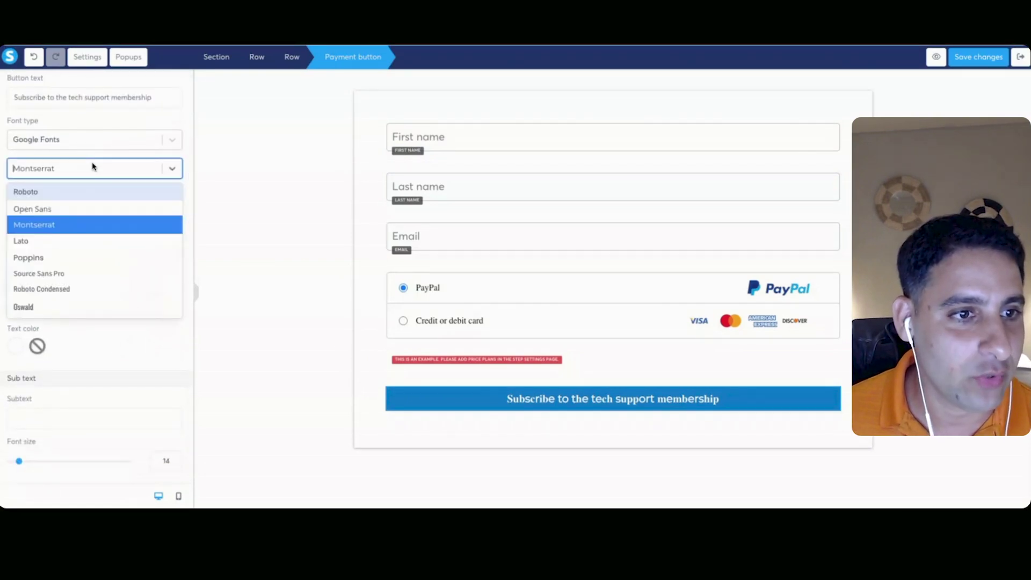
{"action": "left_click", "coordinate": [59, 241]}
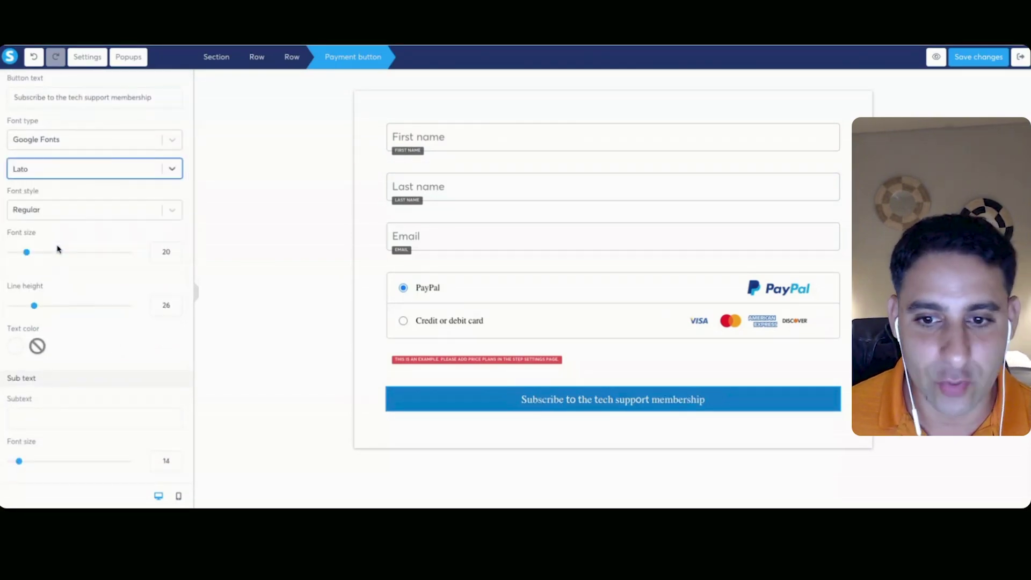
{"action": "left_click", "coordinate": [61, 215]}
{"action": "scroll", "coordinate": [100, 319], "scroll_direction": "down", "scroll_amount": 3}
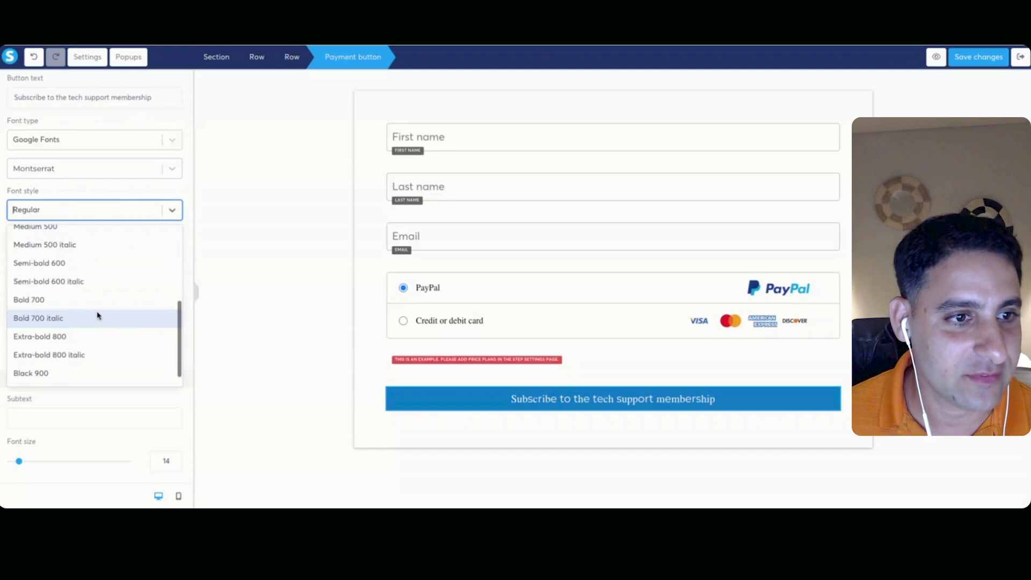
{"action": "left_click", "coordinate": [98, 305]}
{"action": "left_click", "coordinate": [174, 249]}
{"action": "left_click", "coordinate": [173, 249]}
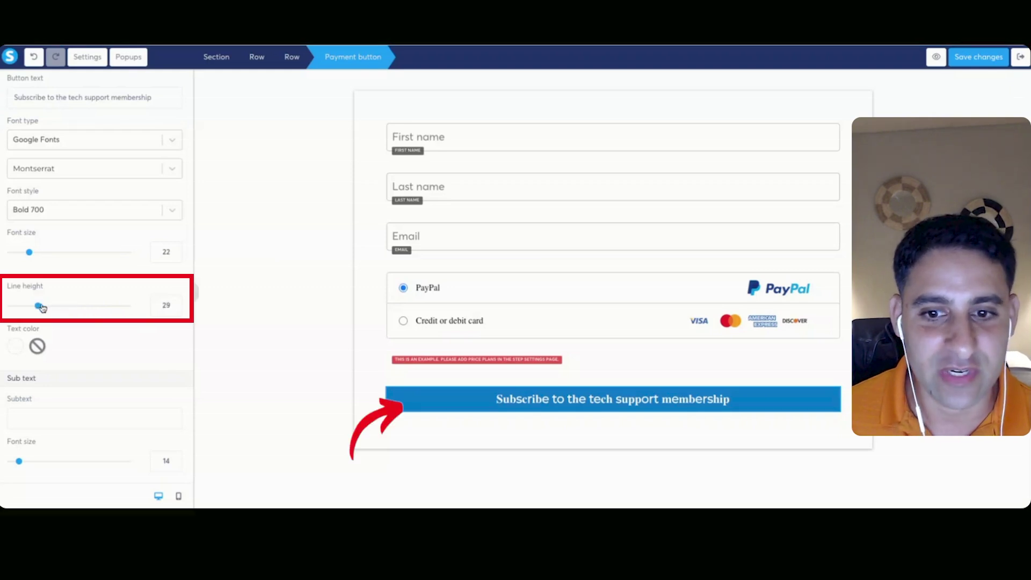
{"action": "mouse_move", "coordinate": [42, 308]}
{"action": "left_mouse_down"}
{"action": "mouse_move", "coordinate": [96, 303]}
{"action": "mouse_move", "coordinate": [30, 310]}
{"action": "mouse_move", "coordinate": [40, 312]}
{"action": "left_mouse_up"}
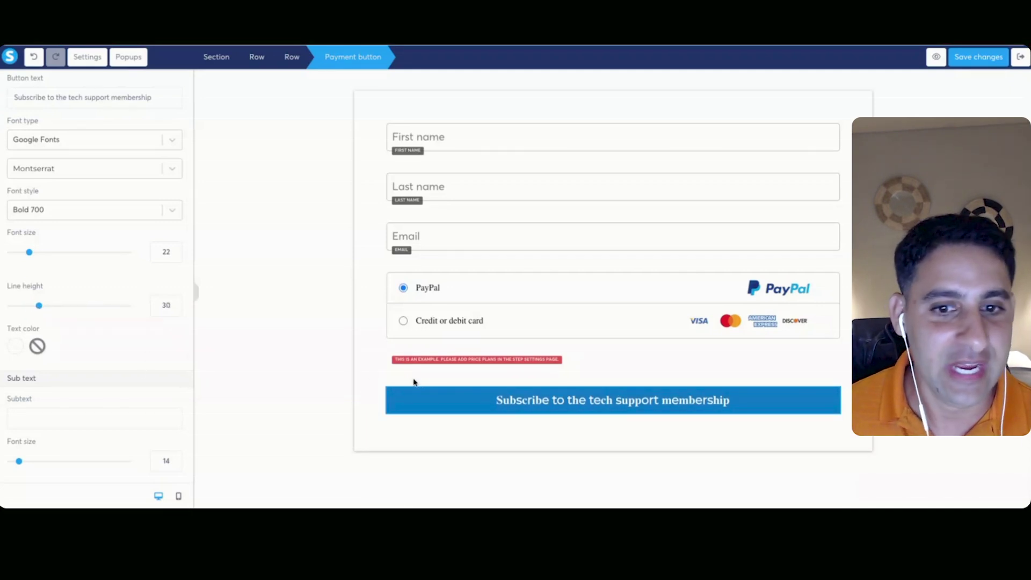
- Change the subscribe button's background to the orange swatch F5A623
{"action": "left_click", "coordinate": [417, 394]}
{"action": "scroll", "coordinate": [96, 269], "scroll_direction": "down", "scroll_amount": 2}
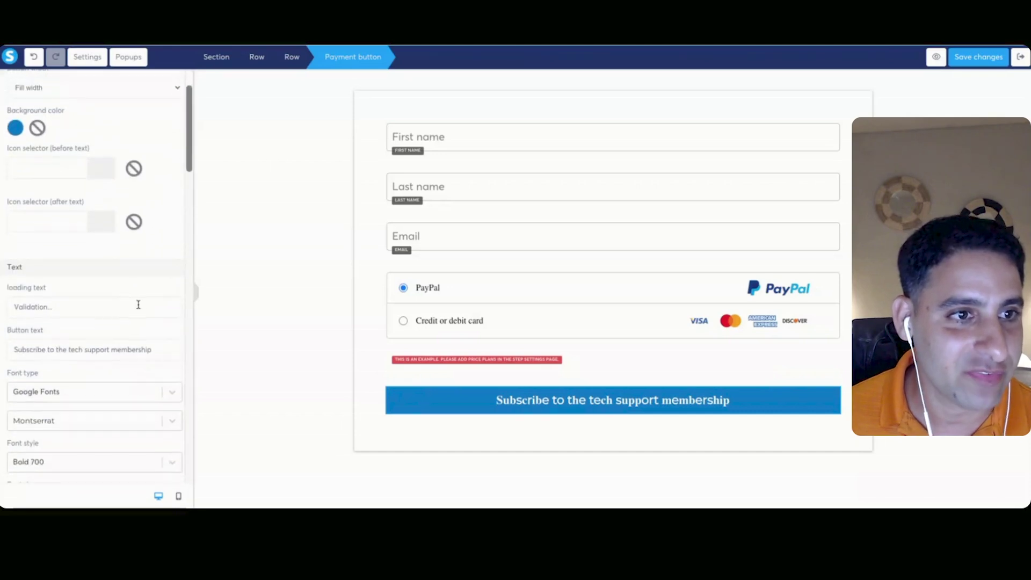
{"action": "left_click", "coordinate": [19, 129]}
{"action": "left_click", "coordinate": [58, 248]}
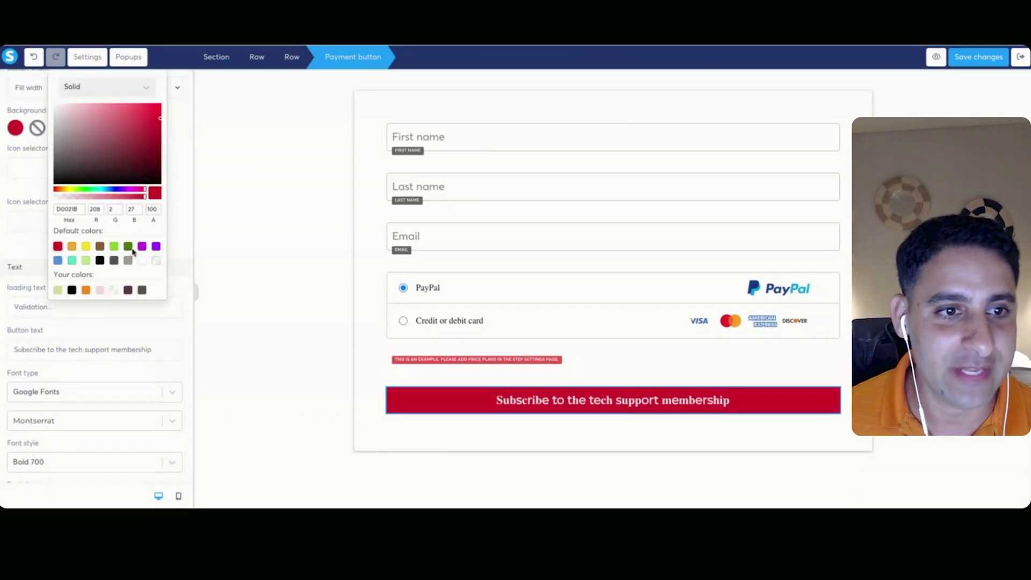
{"action": "left_click", "coordinate": [128, 248]}
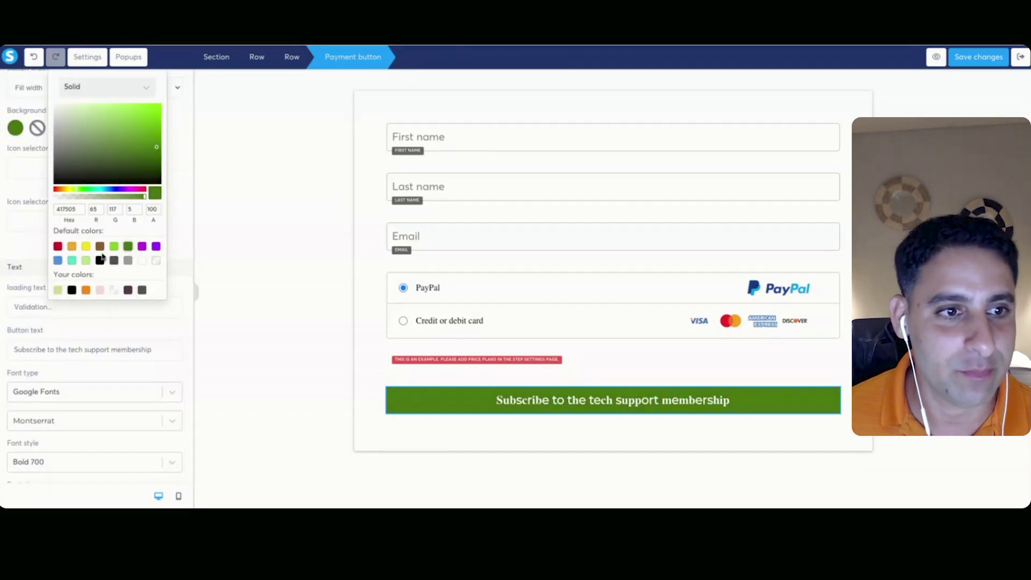
{"action": "left_click", "coordinate": [72, 247]}
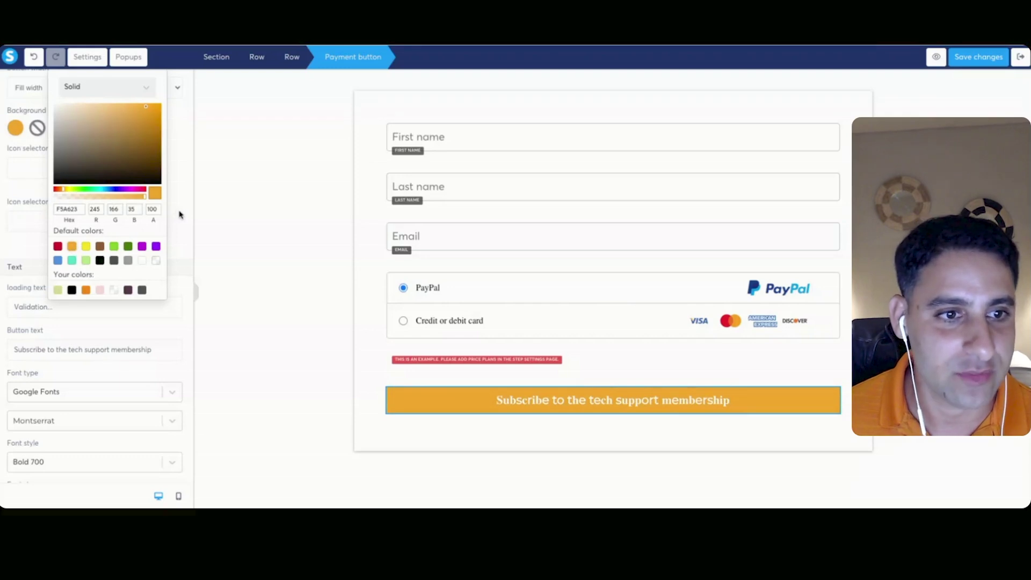
{"action": "left_click", "coordinate": [185, 232]}
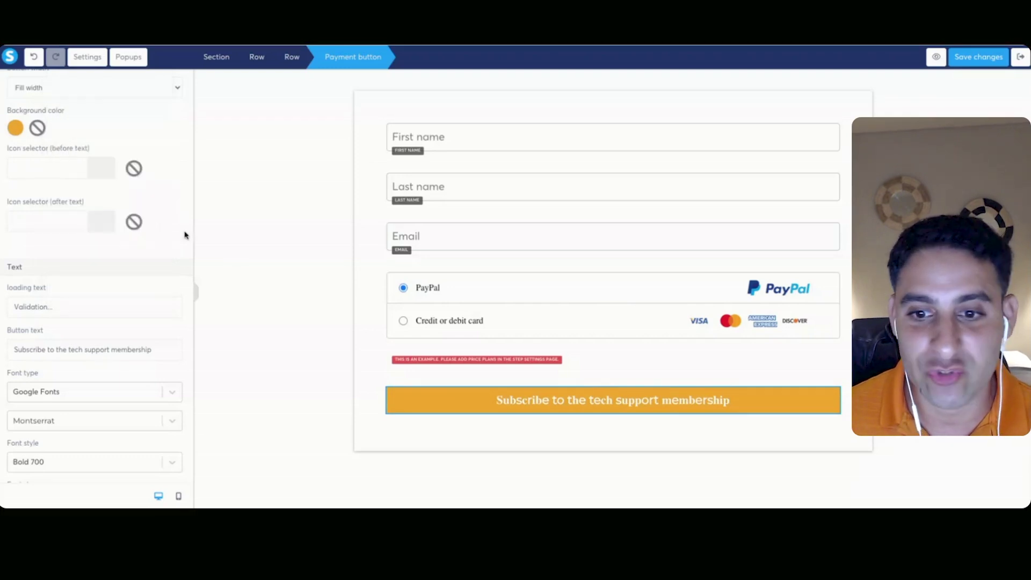
{"action": "left_click", "coordinate": [271, 331]}
- Give the subscribe button a Zoom hover effect with black text and Grow set to 4
{"action": "left_click", "coordinate": [384, 391]}
{"action": "scroll", "coordinate": [131, 292], "scroll_direction": "down", "scroll_amount": 10}
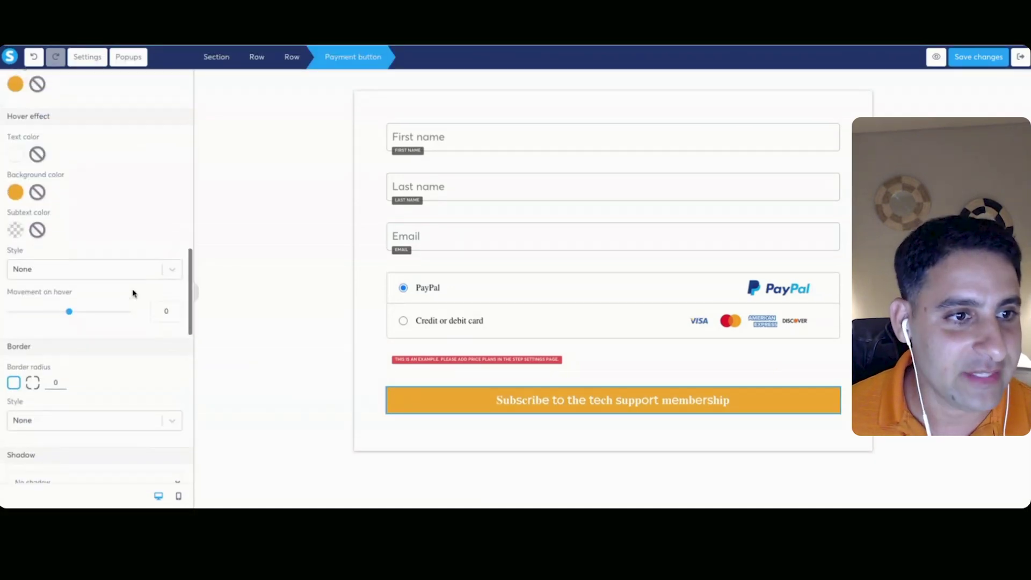
{"action": "left_click", "coordinate": [82, 333]}
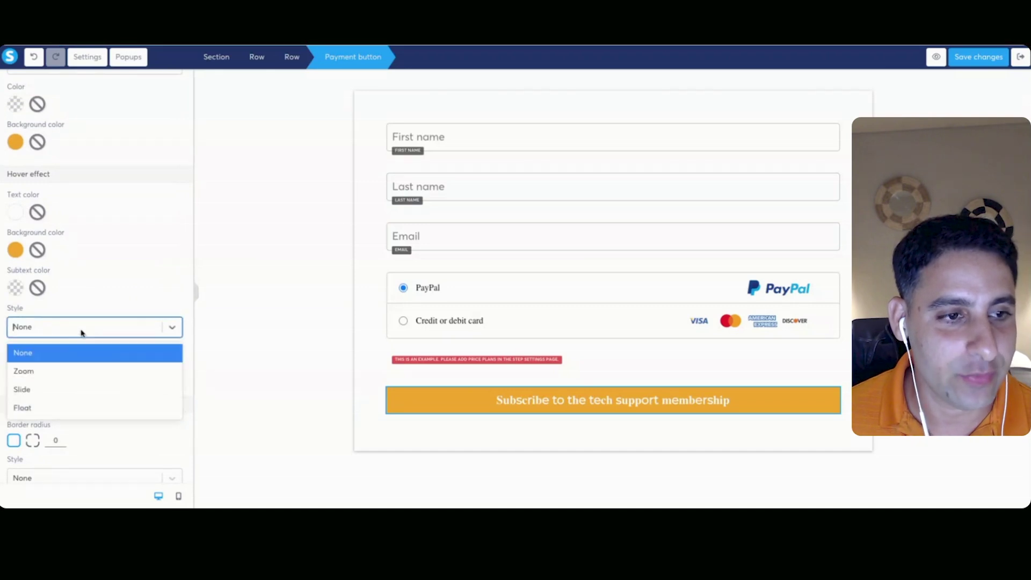
{"action": "left_click", "coordinate": [71, 374]}
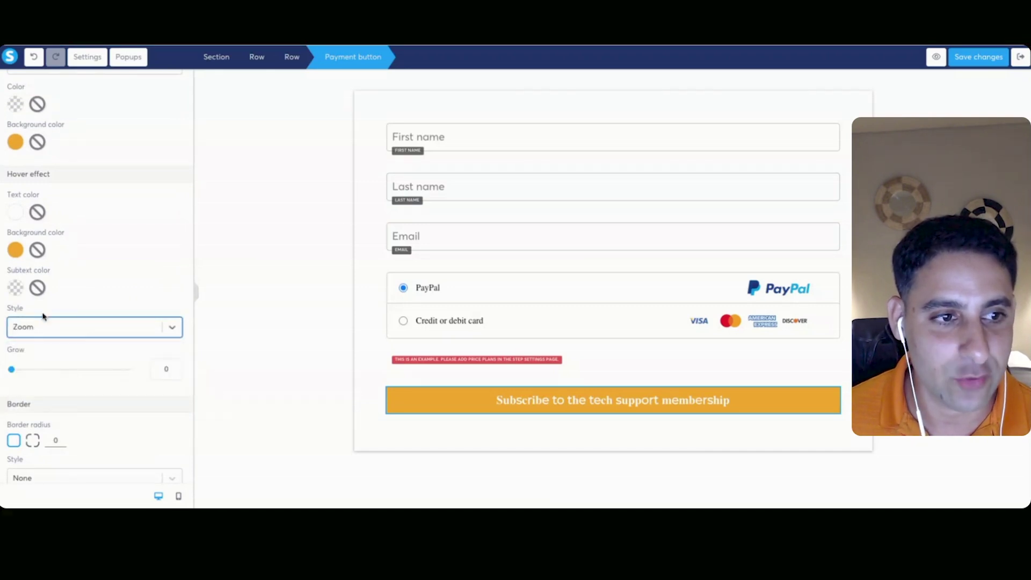
{"action": "left_click", "coordinate": [18, 212]}
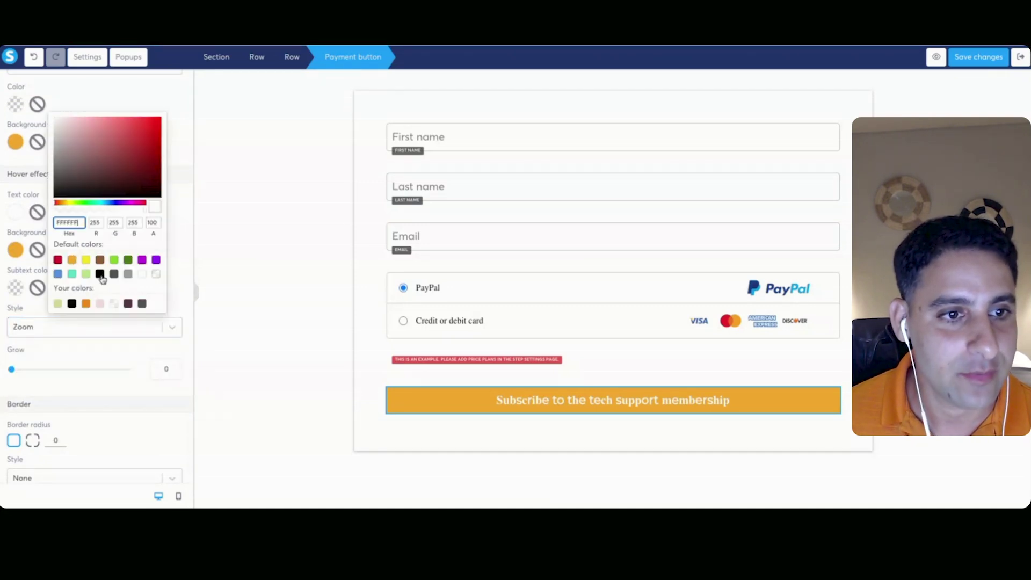
{"action": "left_click", "coordinate": [100, 274]}
{"action": "left_click", "coordinate": [16, 249]}
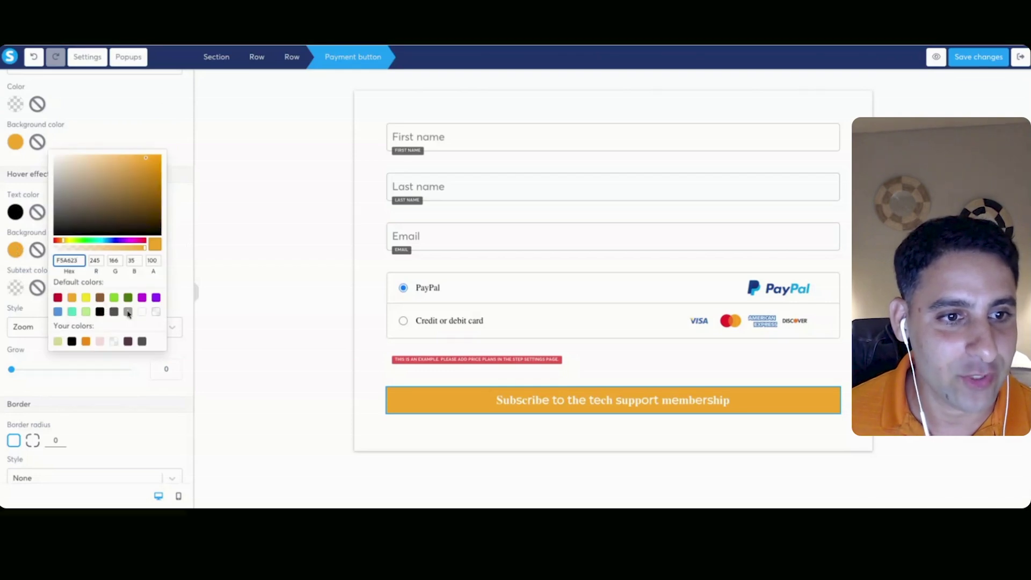
{"action": "left_click", "coordinate": [142, 312]}
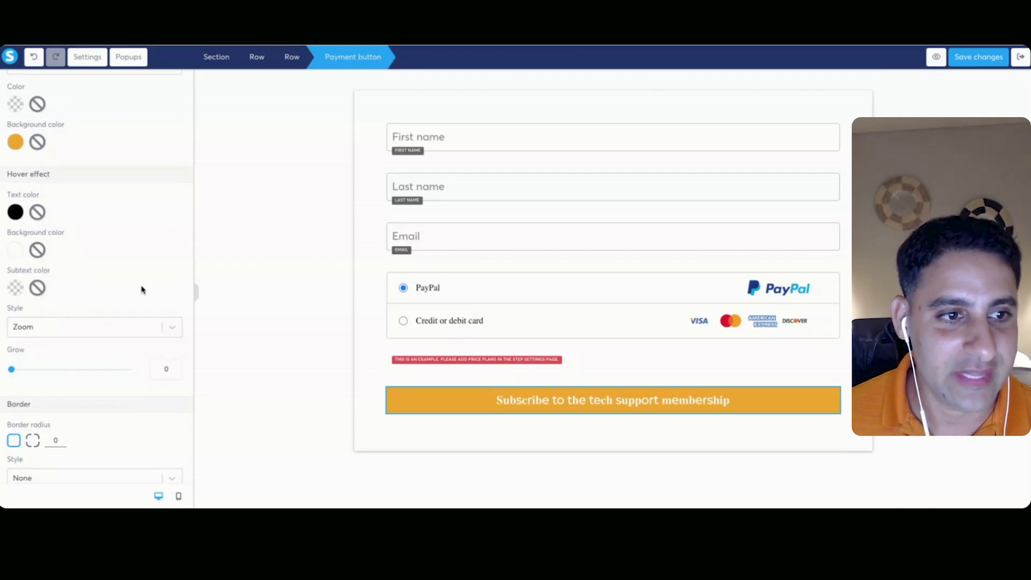
{"action": "left_click_drag", "start_coordinate": [12, 371], "coordinate": [42, 371]}
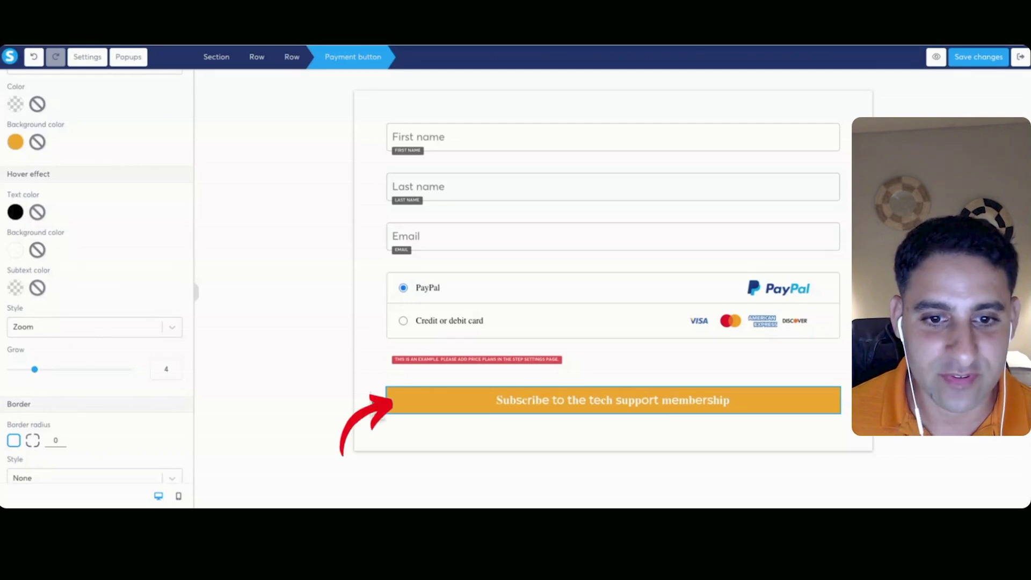
{"action": "key", "text": "Escape"}
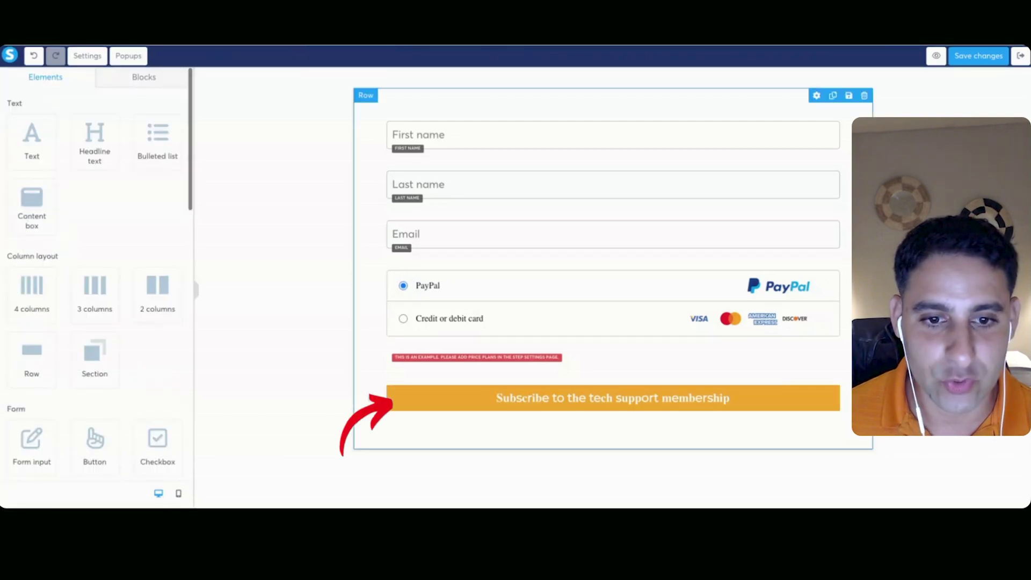
- Change the hover background colour from white to deeper orange F1870C
{"action": "left_click", "coordinate": [397, 399]}
{"action": "scroll", "coordinate": [129, 275], "scroll_direction": "down", "scroll_amount": 1}
{"action": "scroll", "coordinate": [128, 273], "scroll_direction": "down", "scroll_amount": 10}
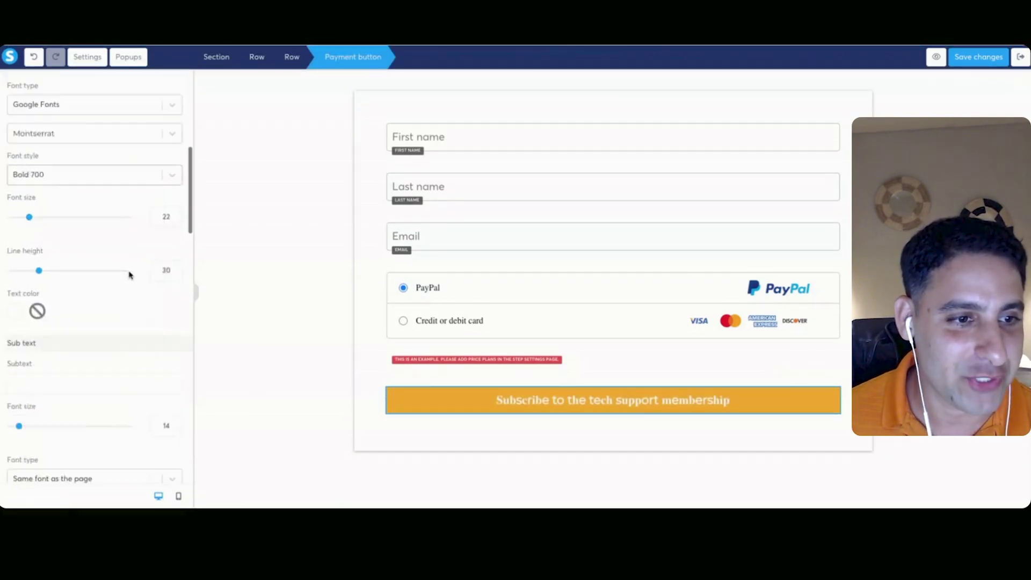
{"action": "scroll", "coordinate": [127, 273], "scroll_direction": "up", "scroll_amount": 4}
{"action": "scroll", "coordinate": [61, 272], "scroll_direction": "down", "scroll_amount": 6}
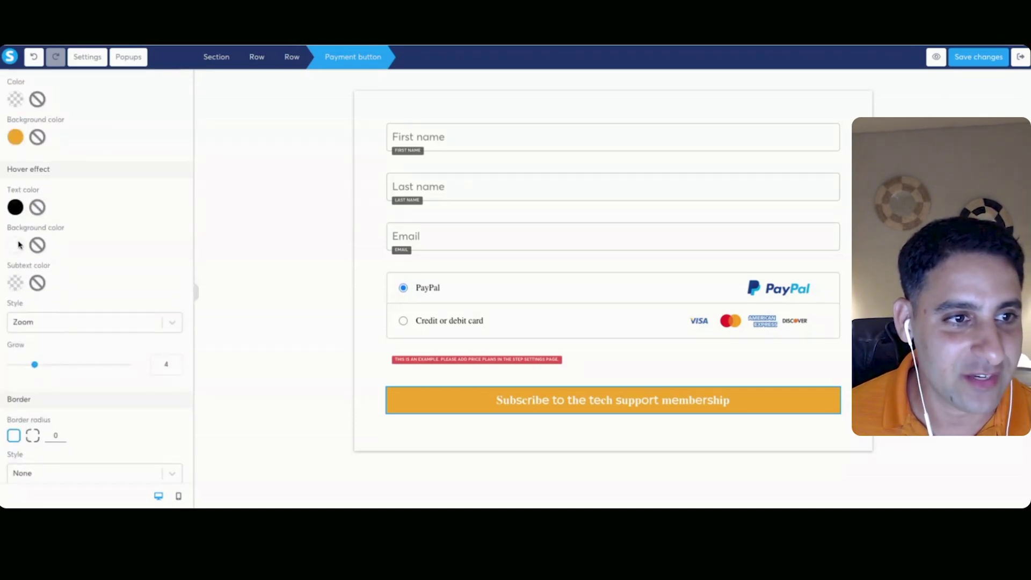
{"action": "left_click", "coordinate": [16, 248]}
{"action": "left_click", "coordinate": [86, 336]}
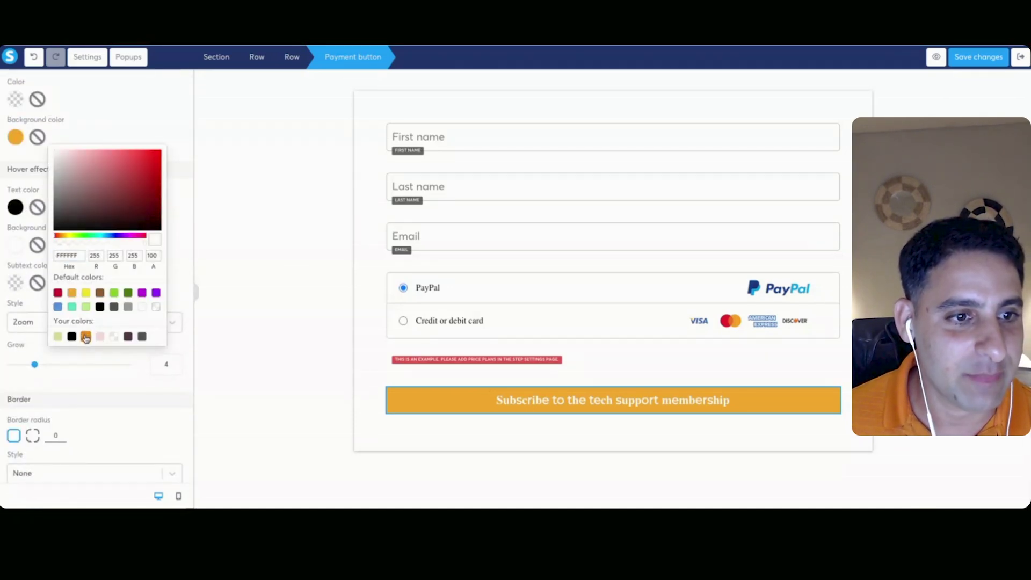
{"action": "left_click", "coordinate": [179, 247]}
{"action": "left_click", "coordinate": [256, 336]}
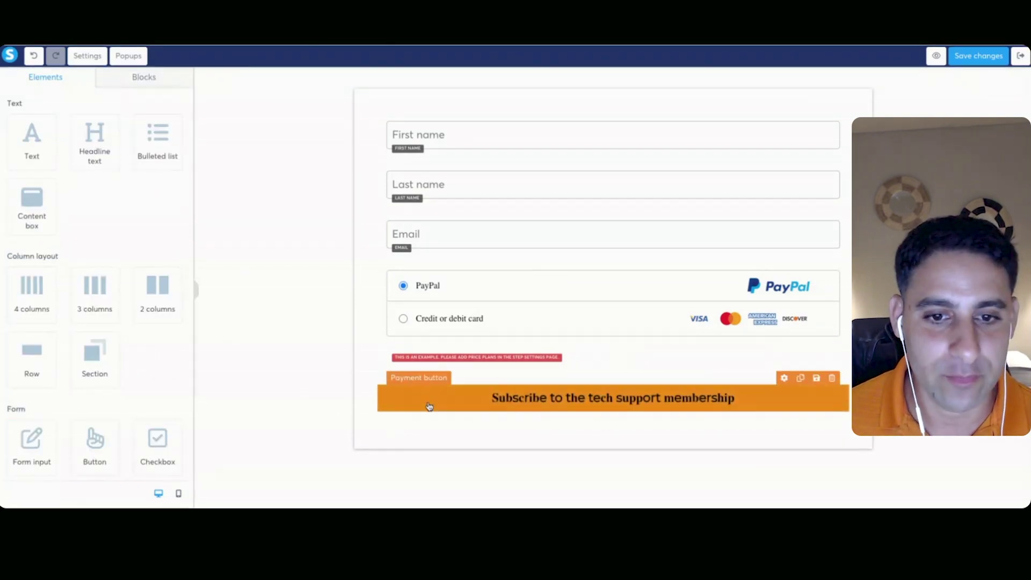
- Keep Zoom as the hover style and try a solid dark grey border on the button
{"action": "left_click", "coordinate": [425, 405]}
{"action": "scroll", "coordinate": [58, 361], "scroll_direction": "down", "scroll_amount": 14}
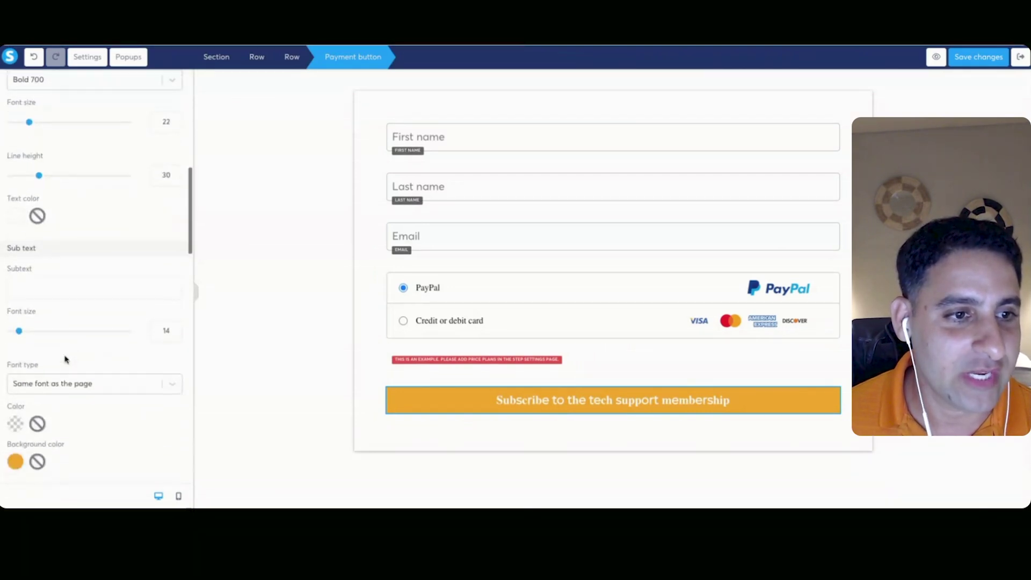
{"action": "scroll", "coordinate": [65, 358], "scroll_direction": "up", "scroll_amount": 3}
{"action": "left_click", "coordinate": [88, 141]}
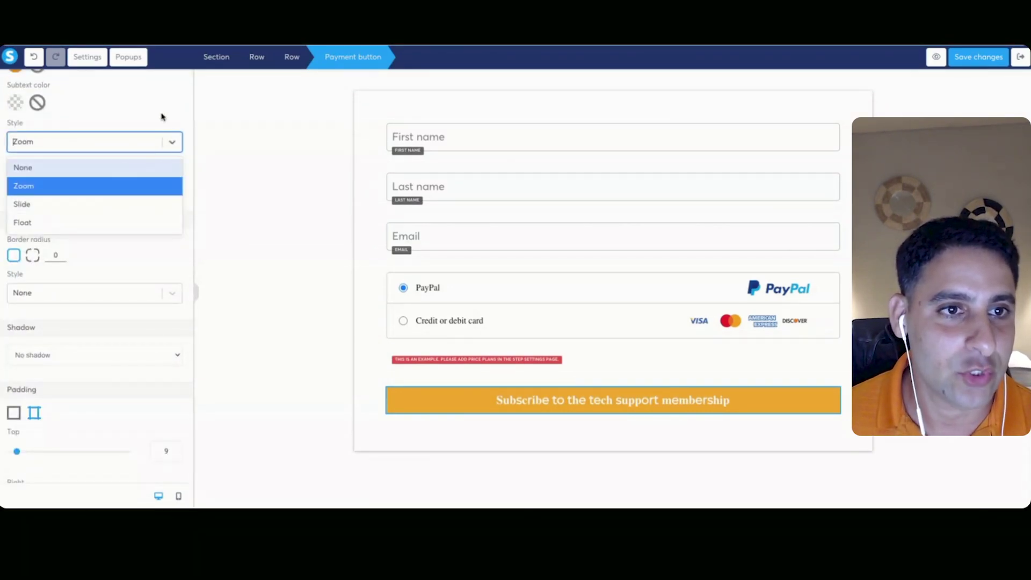
{"action": "left_click", "coordinate": [144, 132]}
{"action": "left_click", "coordinate": [117, 294]}
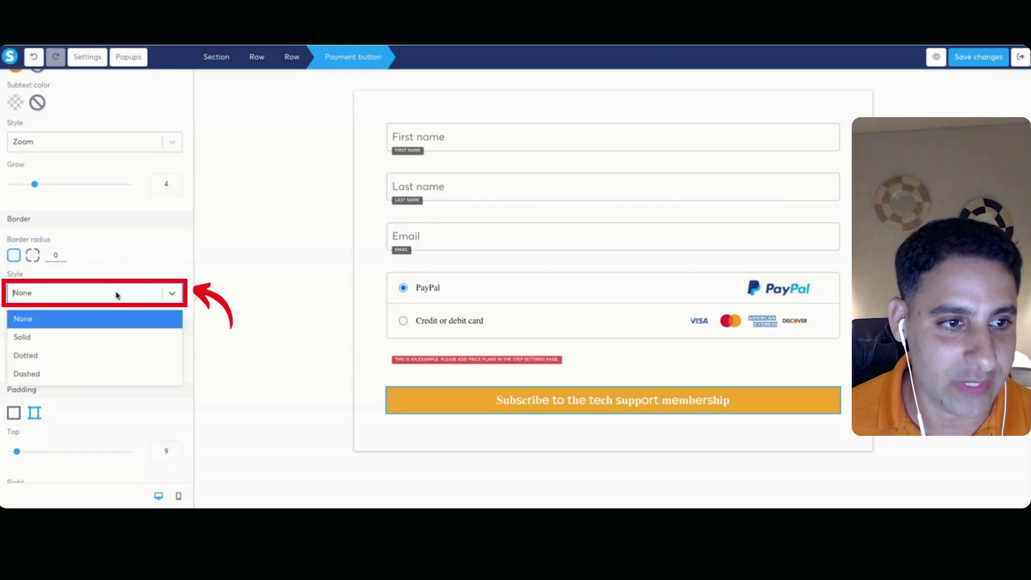
{"action": "left_click", "coordinate": [77, 335]}
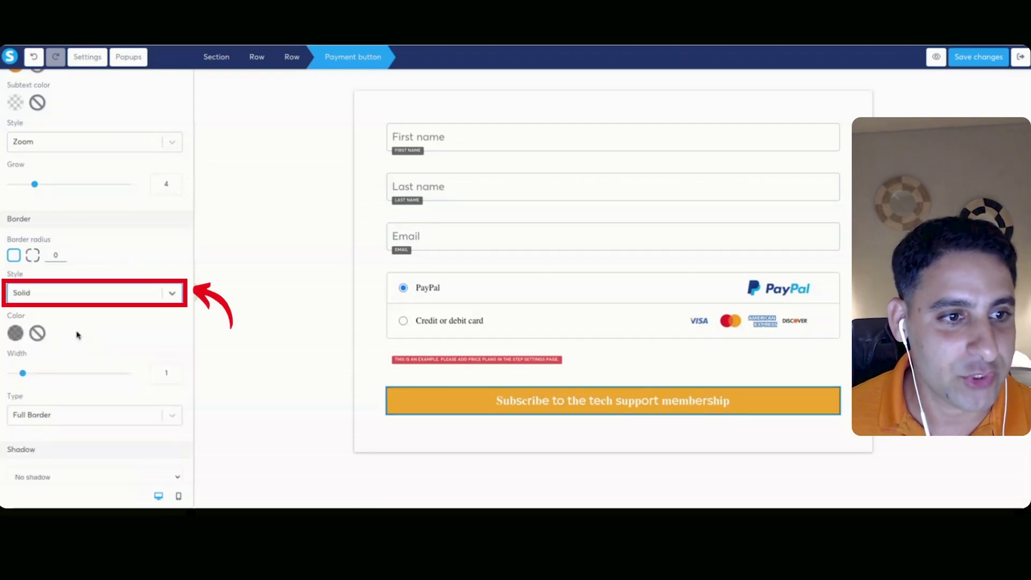
{"action": "left_click", "coordinate": [15, 333]}
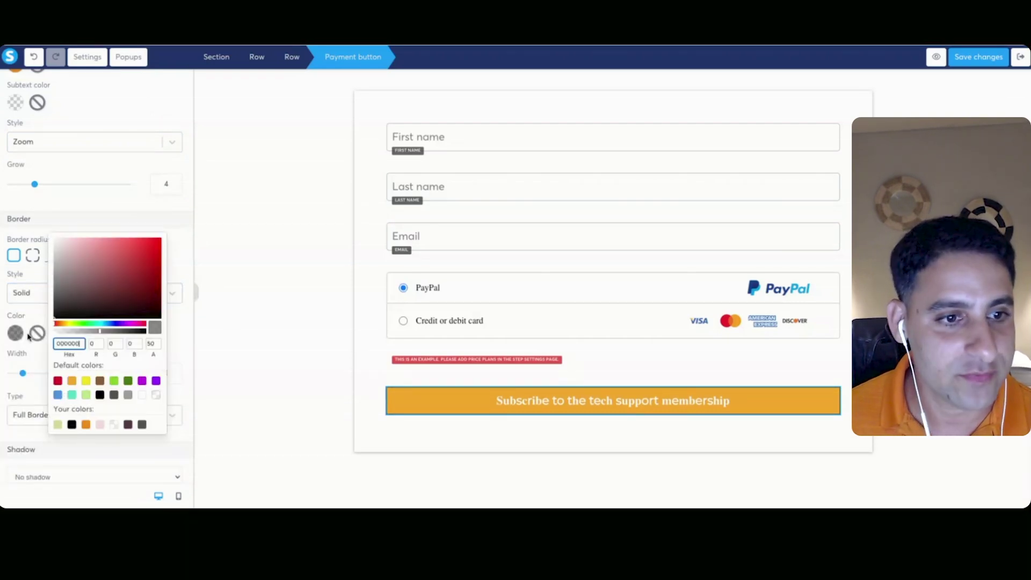
{"action": "left_click", "coordinate": [113, 394]}
{"action": "left_click", "coordinate": [182, 252]}
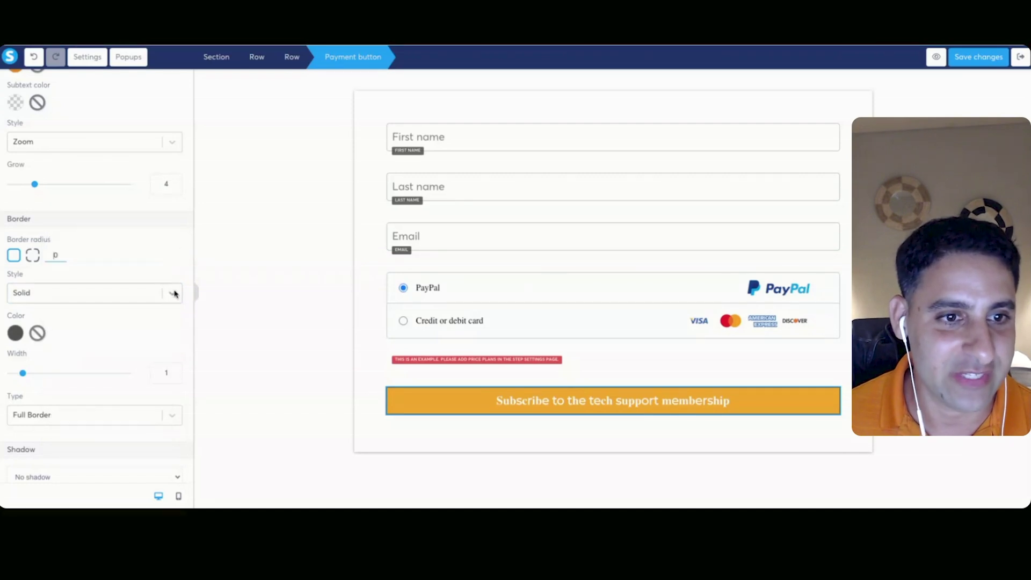
- Set the button's border style back to None
{"action": "left_click", "coordinate": [172, 292]}
{"action": "left_click", "coordinate": [156, 316]}
{"action": "scroll", "coordinate": [133, 279], "scroll_direction": "down", "scroll_amount": 2}
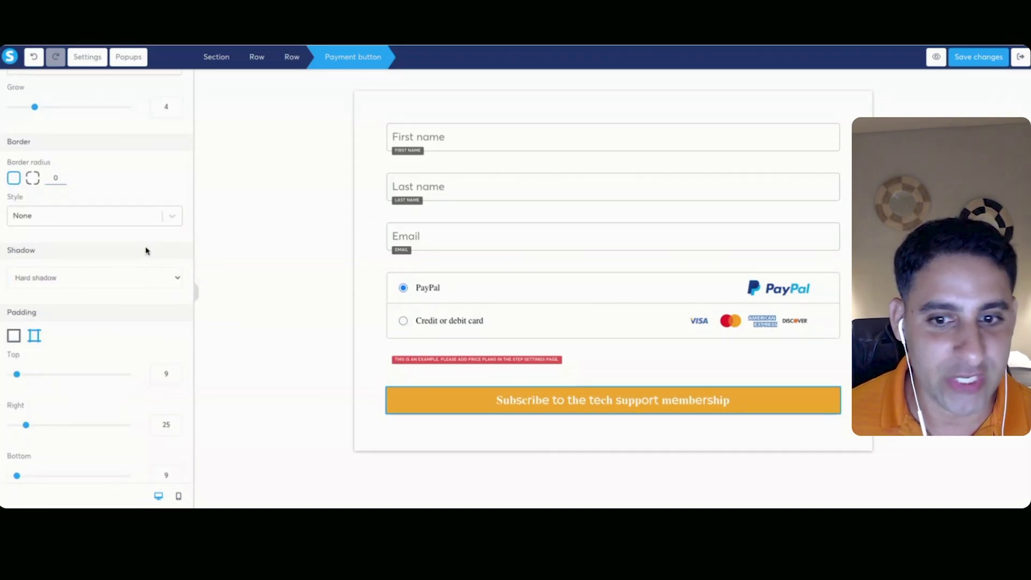
{"action": "left_click", "coordinate": [321, 378]}
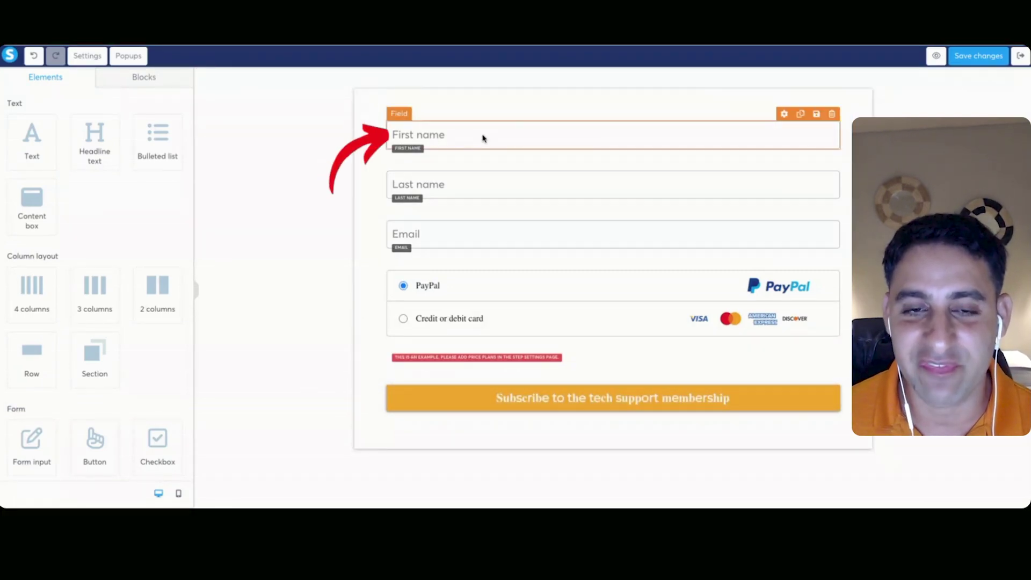
- Select and deselect the Email field, then save the checkout page
{"action": "left_click", "coordinate": [448, 231]}
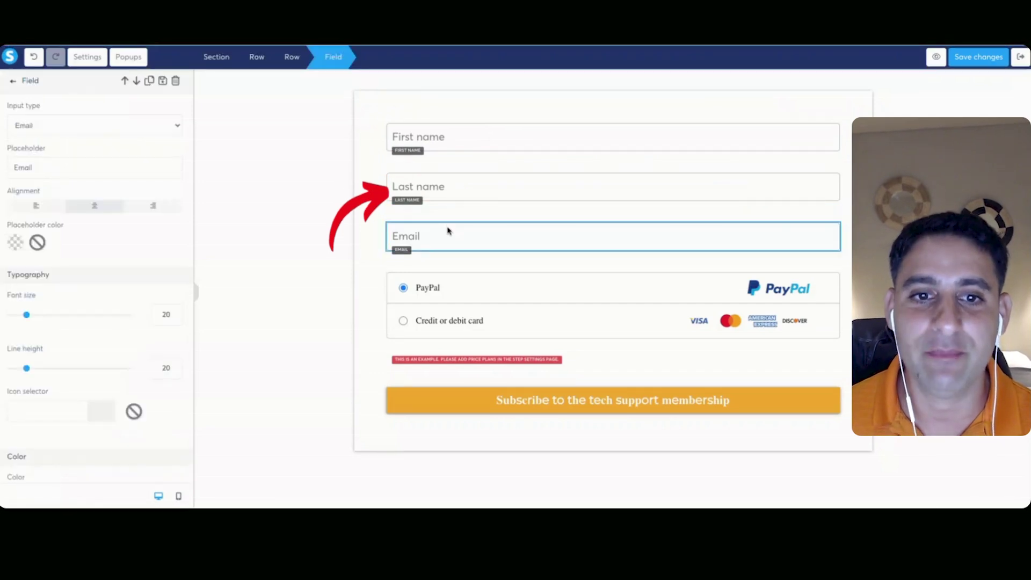
{"action": "left_click", "coordinate": [455, 295]}
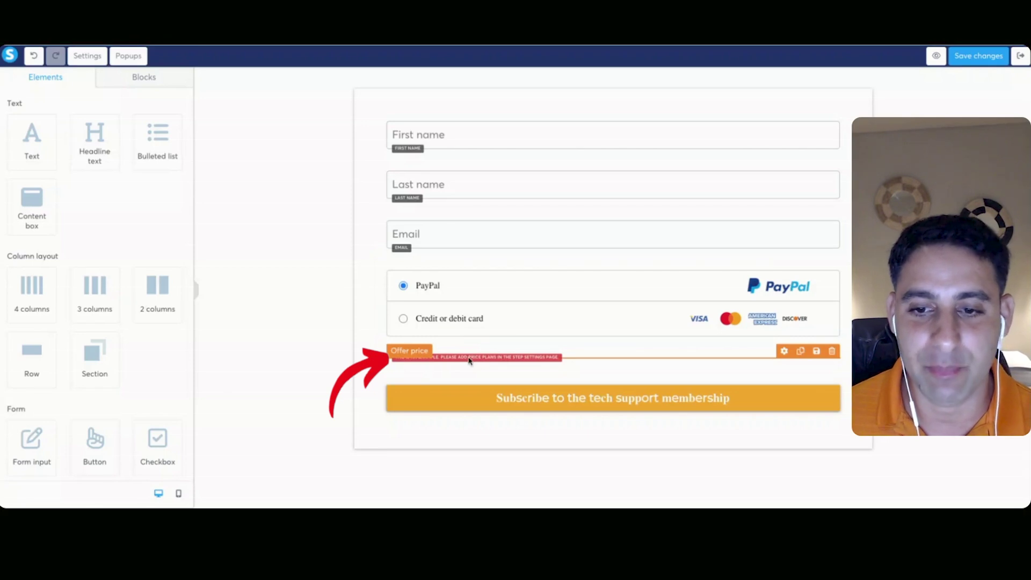
{"action": "left_click", "coordinate": [1000, 55]}
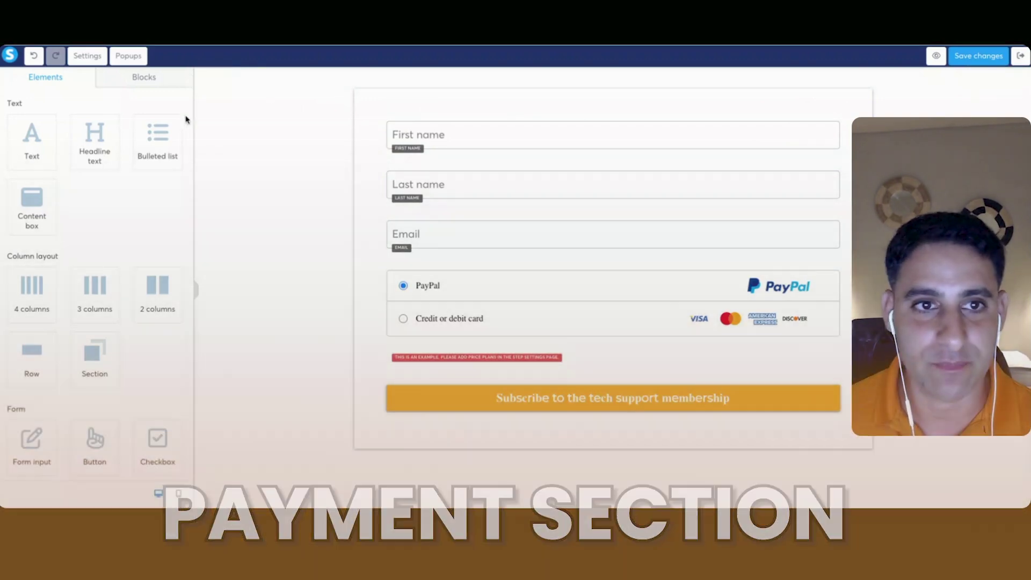
- Set the form row's background to pale cream FCEFDB after trying orange and pink
{"action": "left_click", "coordinate": [205, 77]}
{"action": "key", "text": "Escape"}
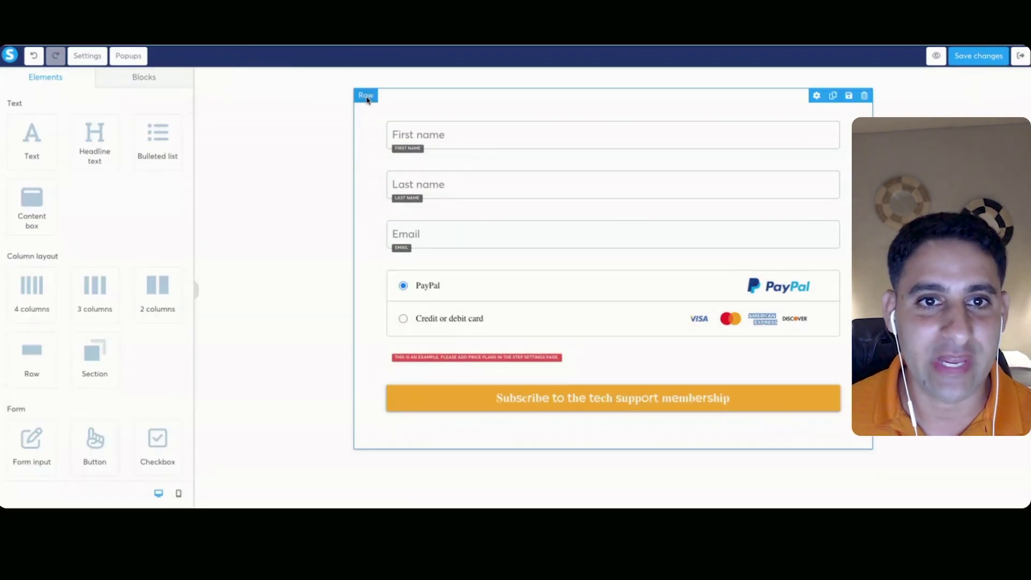
{"action": "left_click", "coordinate": [368, 99]}
{"action": "left_click", "coordinate": [23, 251]}
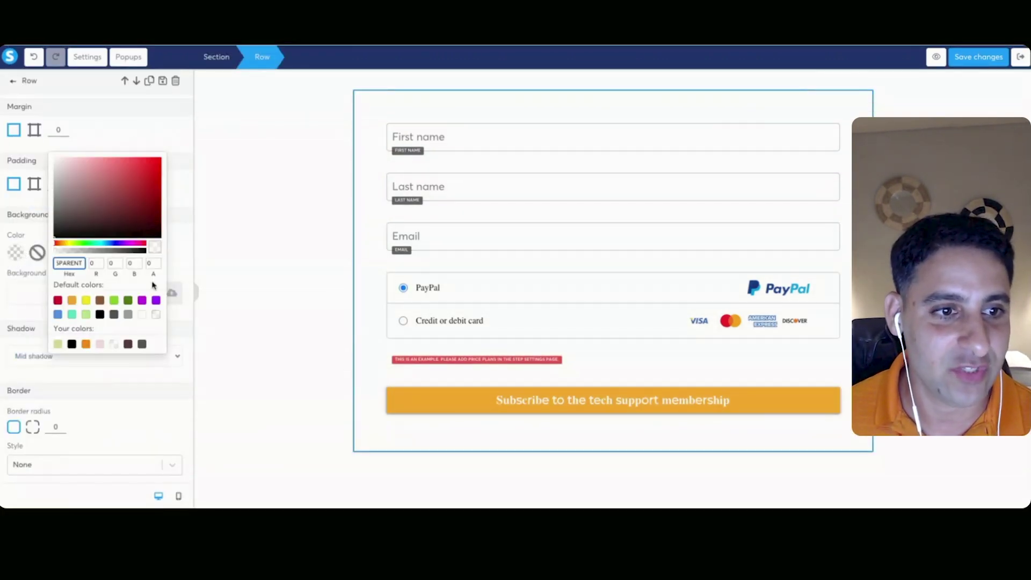
{"action": "left_click", "coordinate": [71, 299]}
{"action": "left_click", "coordinate": [100, 344]}
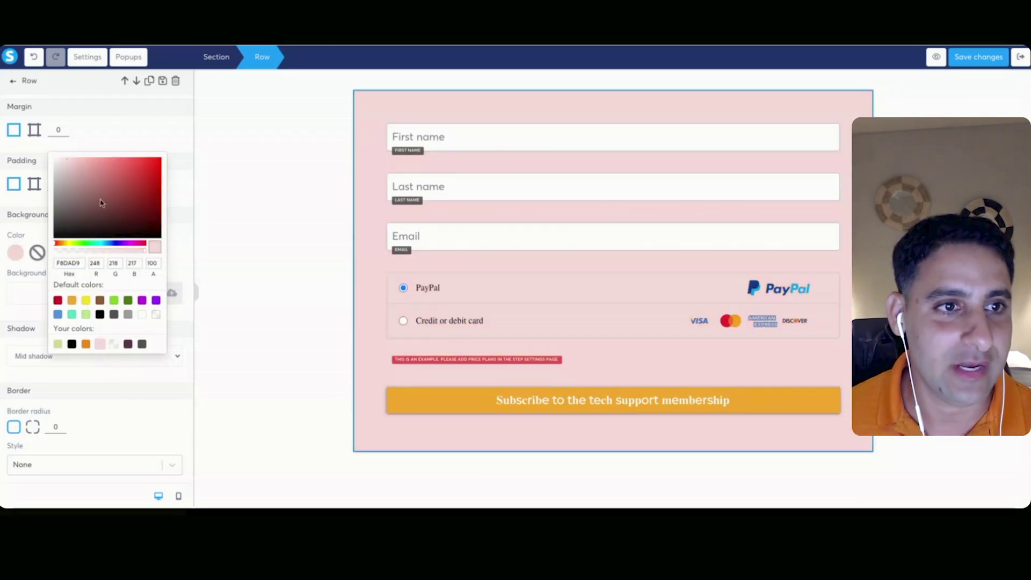
{"action": "left_click", "coordinate": [57, 160]}
{"action": "left_click", "coordinate": [55, 161]}
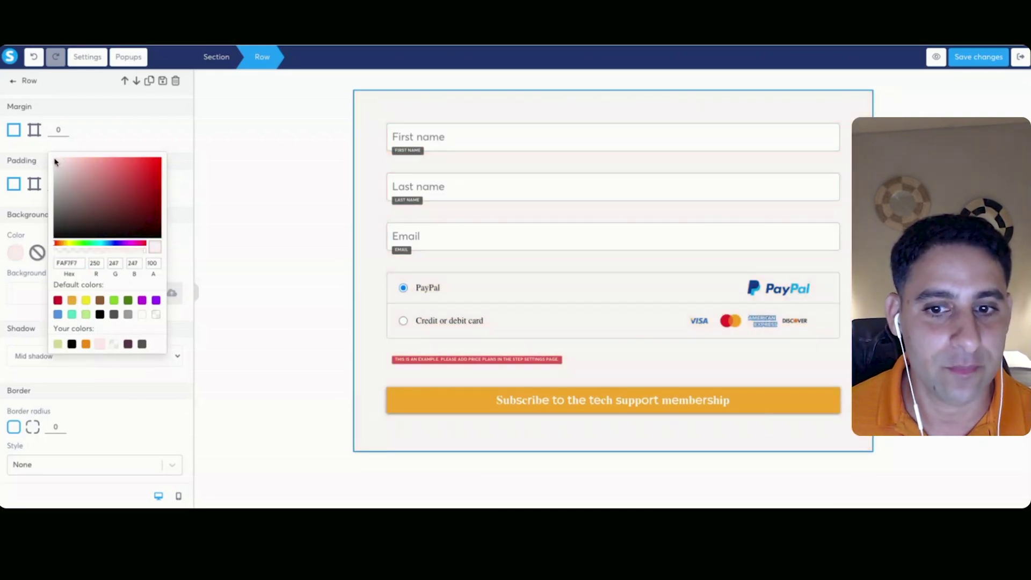
{"action": "left_click", "coordinate": [72, 300]}
{"action": "left_click", "coordinate": [68, 161]}
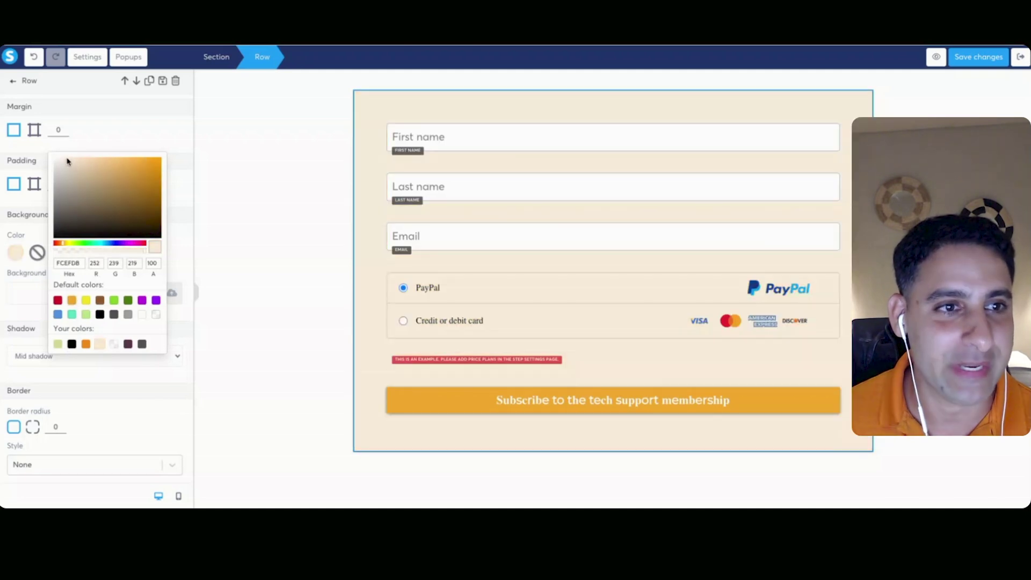
- Change the checkout section's Content width from Medium to Small
{"action": "left_click", "coordinate": [299, 184]}
{"action": "left_click", "coordinate": [292, 166]}
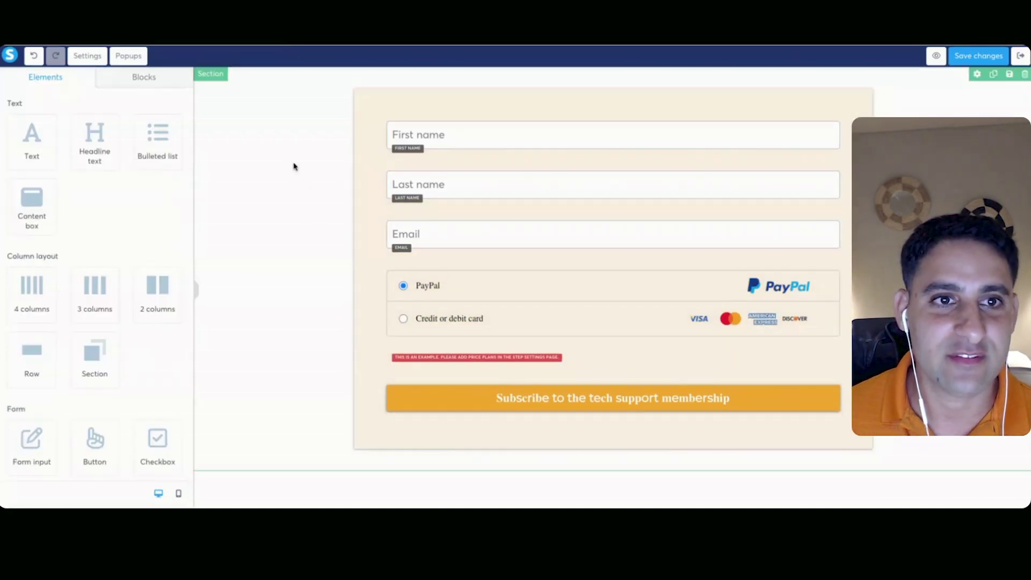
{"action": "left_click", "coordinate": [207, 76]}
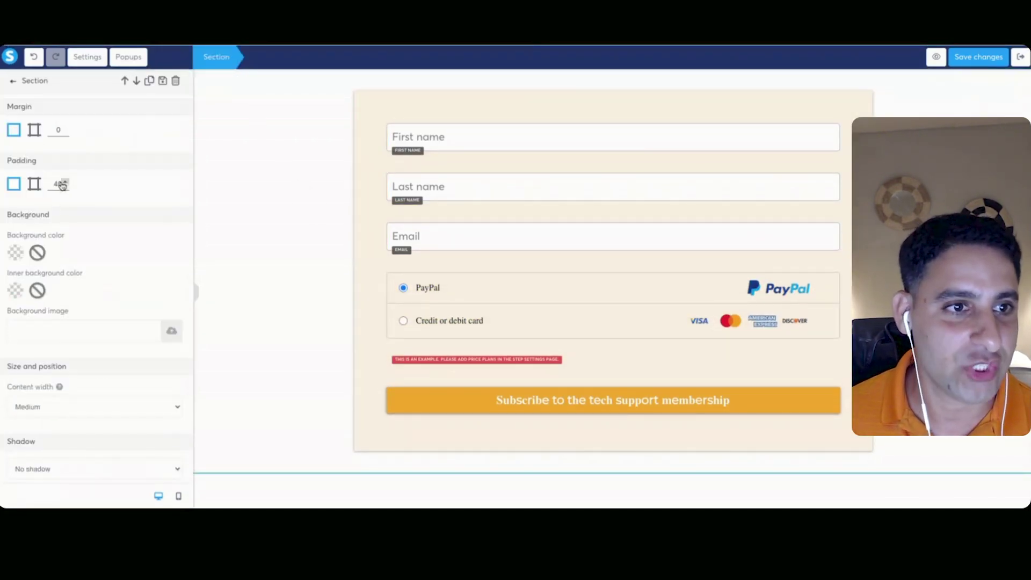
{"action": "scroll", "coordinate": [102, 306], "scroll_direction": "down", "scroll_amount": 2}
{"action": "left_click", "coordinate": [97, 312]}
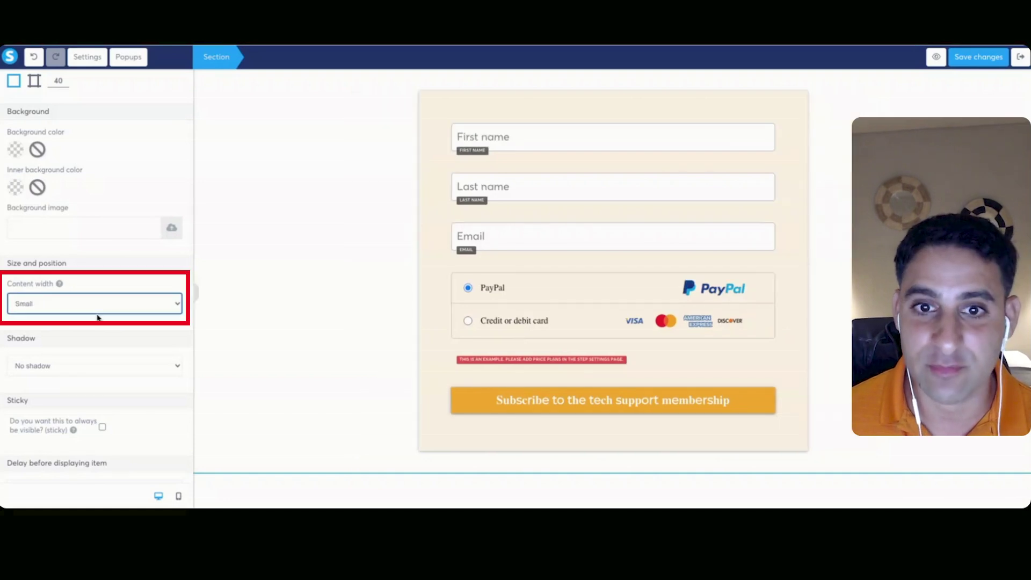
{"action": "left_click", "coordinate": [301, 266]}
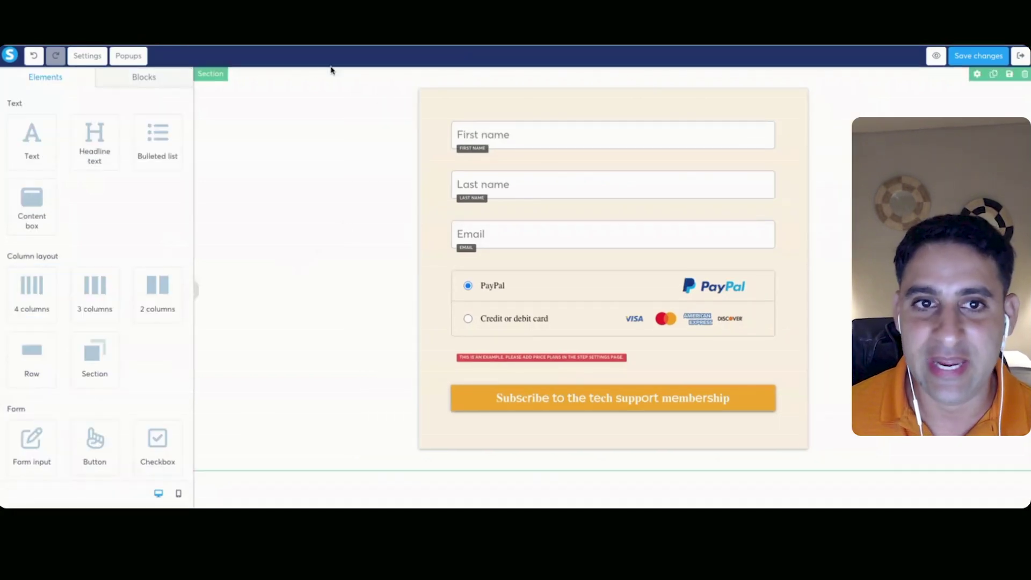
- Open the section background image upload and close it without adding an image
{"action": "left_click", "coordinate": [202, 76]}
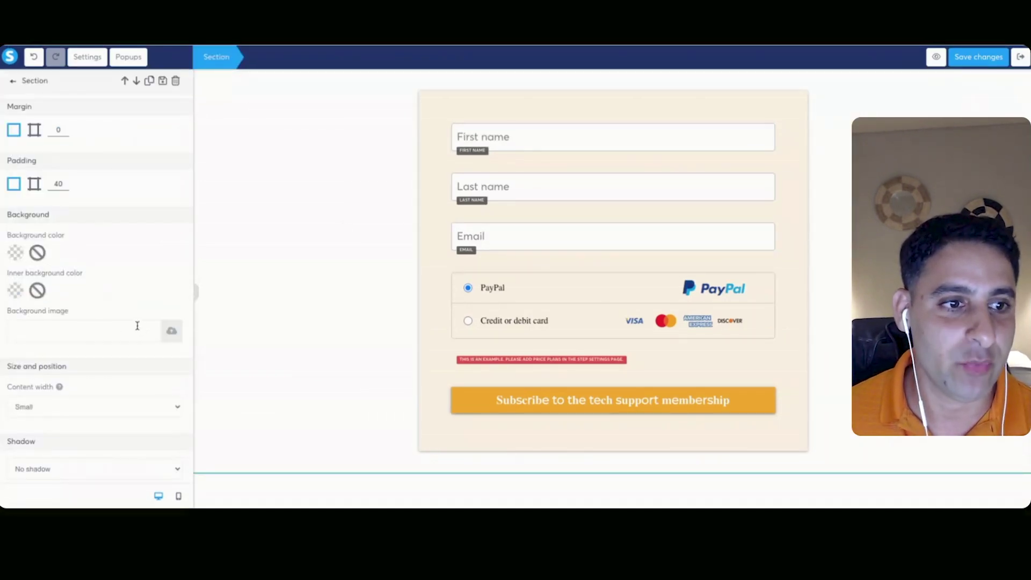
{"action": "left_click", "coordinate": [172, 332]}
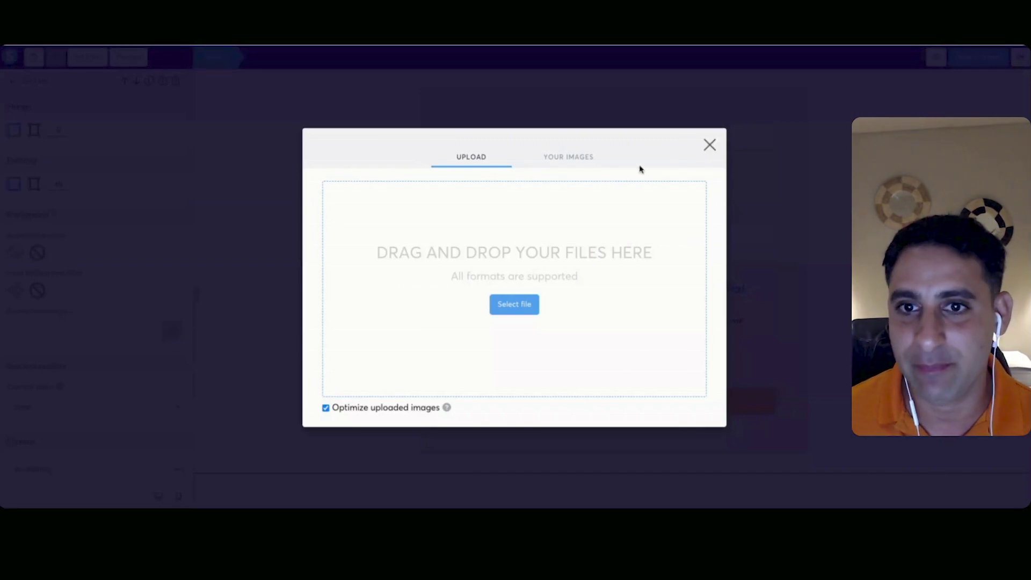
{"action": "left_click", "coordinate": [709, 145]}
- Save the page, then select and deselect the Payment methods block
{"action": "left_click", "coordinate": [838, 129]}
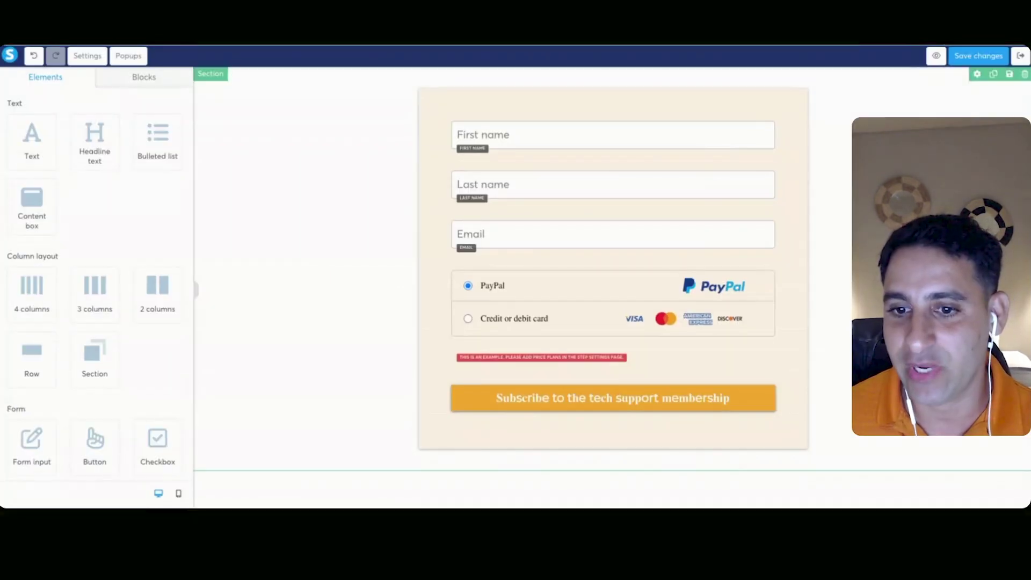
{"action": "left_click", "coordinate": [993, 60]}
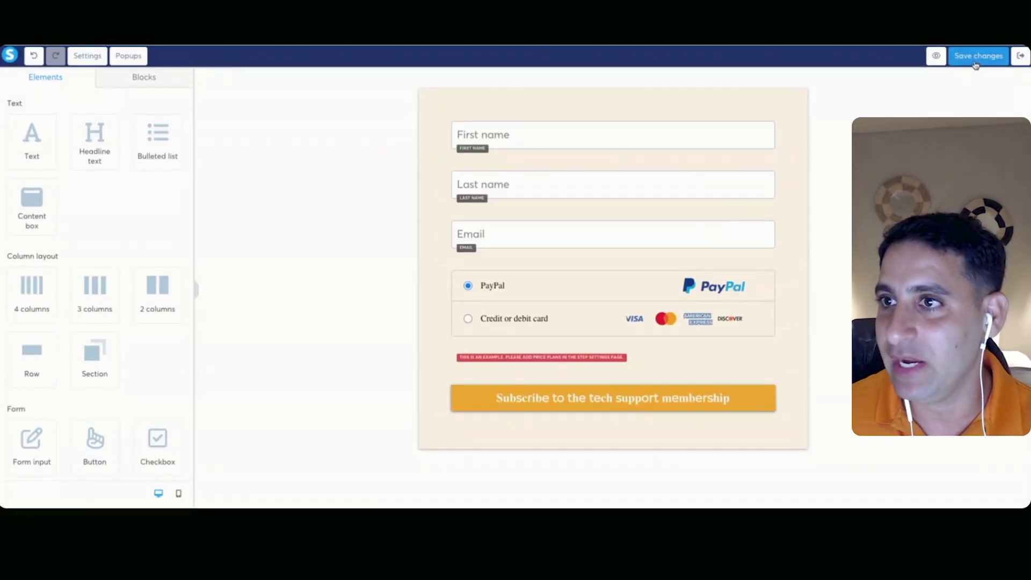
{"action": "left_click", "coordinate": [620, 276]}
{"action": "scroll", "coordinate": [23, 235], "scroll_direction": "down", "scroll_amount": 1}
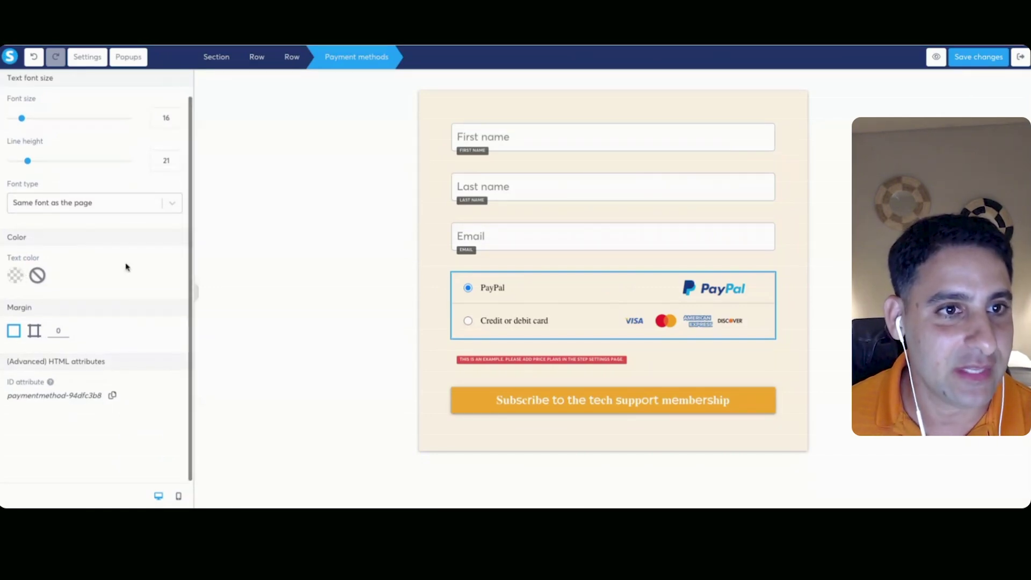
{"action": "left_click", "coordinate": [429, 290]}
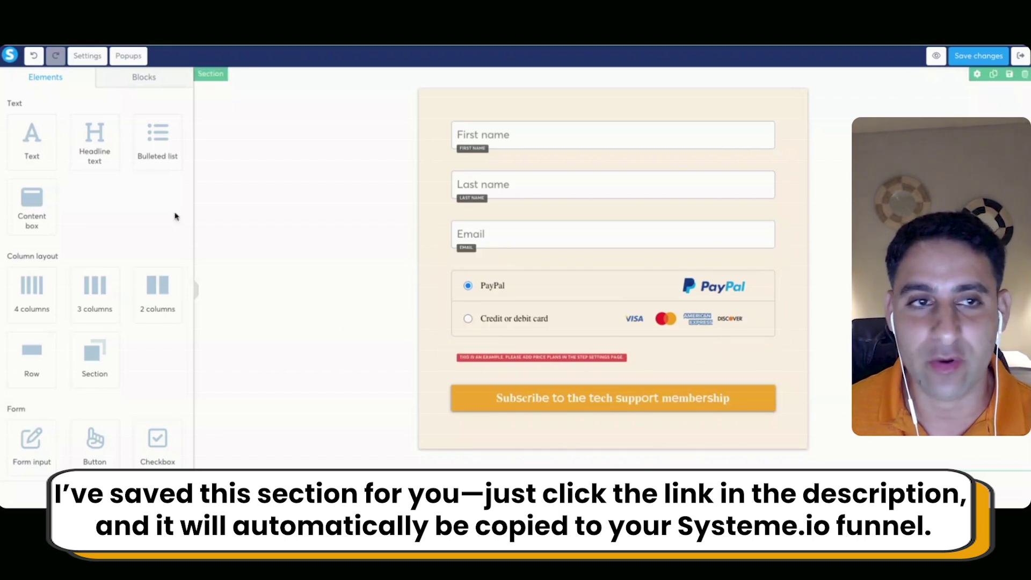
- Set the page font to Montserrat from Google Fonts and save
{"action": "left_click", "coordinate": [88, 55]}
{"action": "left_click", "coordinate": [74, 152]}
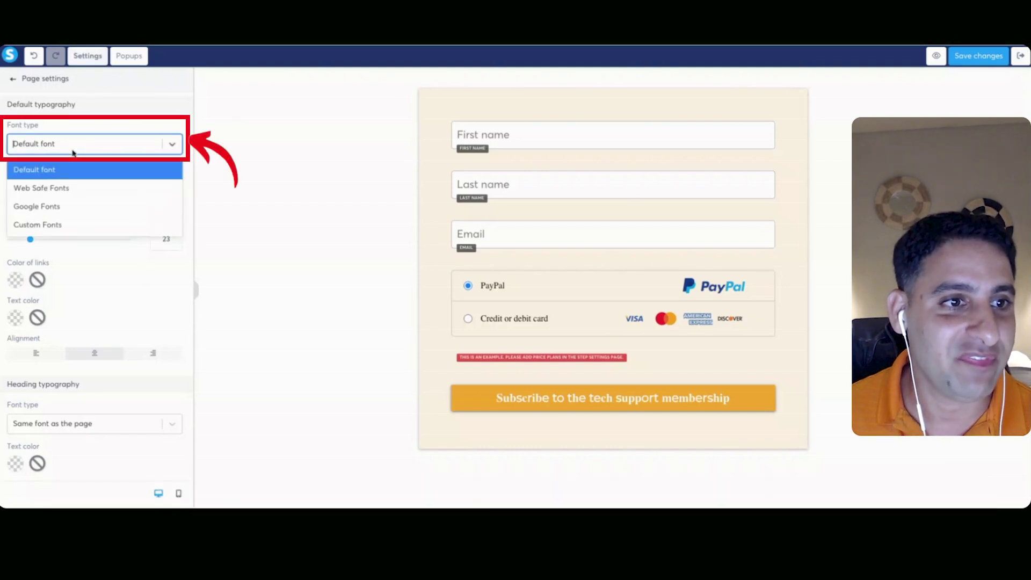
{"action": "left_click", "coordinate": [57, 206]}
{"action": "left_click", "coordinate": [69, 172]}
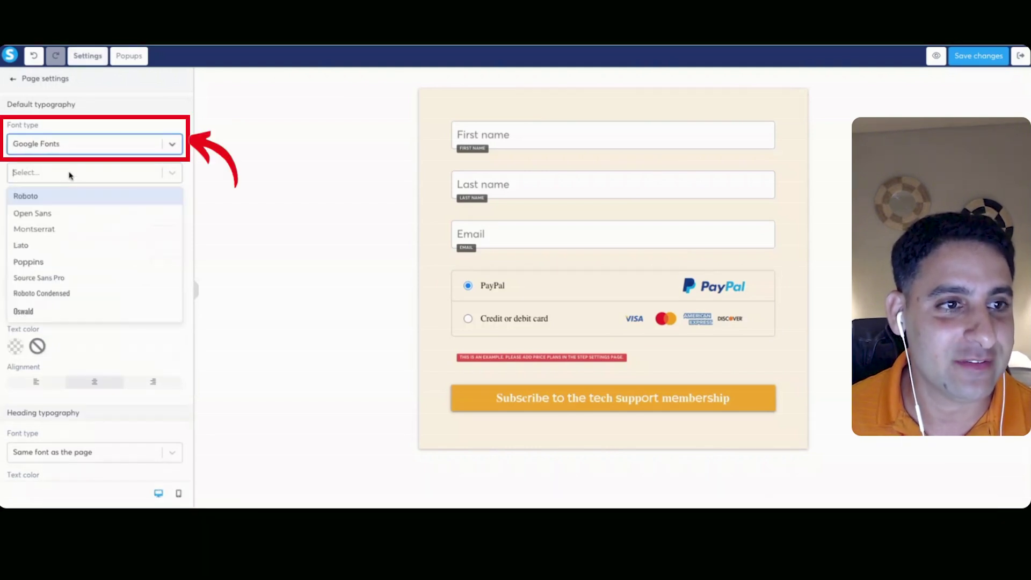
{"action": "left_click", "coordinate": [51, 233]}
{"action": "left_click", "coordinate": [980, 58]}
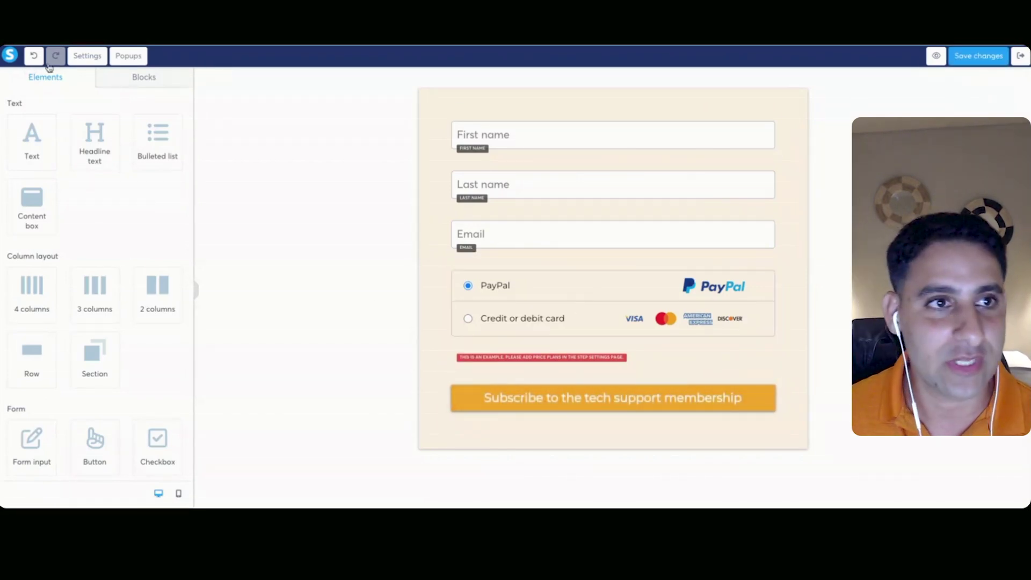
- Review the page settings down to the SEO title, then open a live preview
{"action": "left_click", "coordinate": [88, 56]}
{"action": "scroll", "coordinate": [84, 220], "scroll_direction": "down", "scroll_amount": 4}
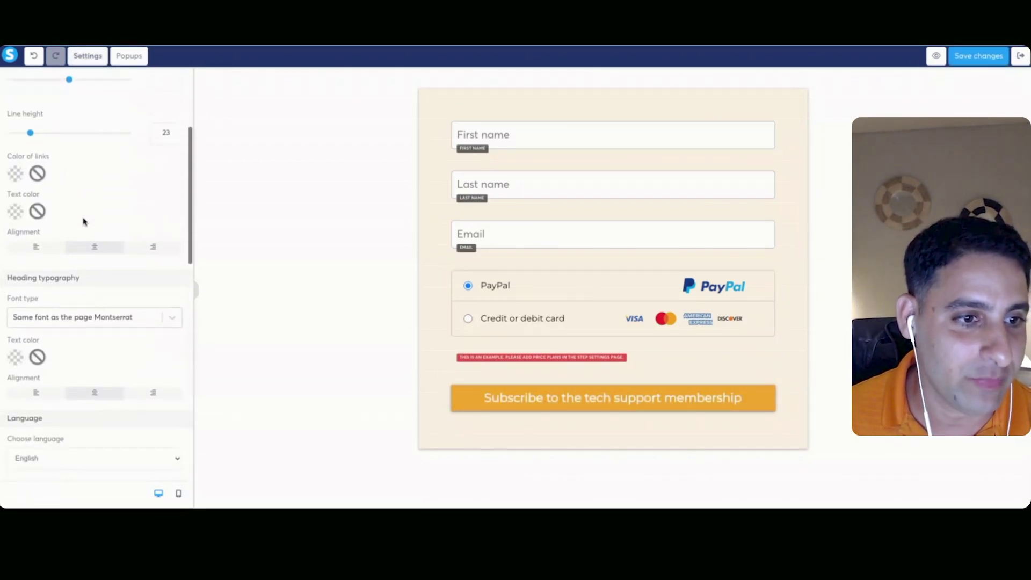
{"action": "scroll", "coordinate": [97, 304], "scroll_direction": "down", "scroll_amount": 4}
{"action": "scroll", "coordinate": [96, 302], "scroll_direction": "up", "scroll_amount": 8}
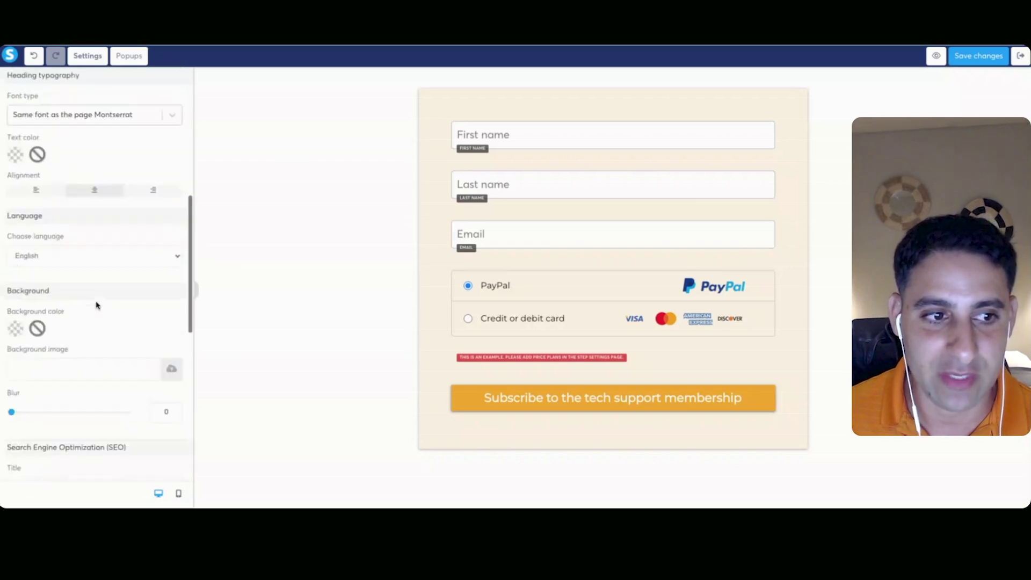
{"action": "scroll", "coordinate": [43, 302], "scroll_direction": "down", "scroll_amount": 8}
{"action": "scroll", "coordinate": [29, 301], "scroll_direction": "down", "scroll_amount": 4}
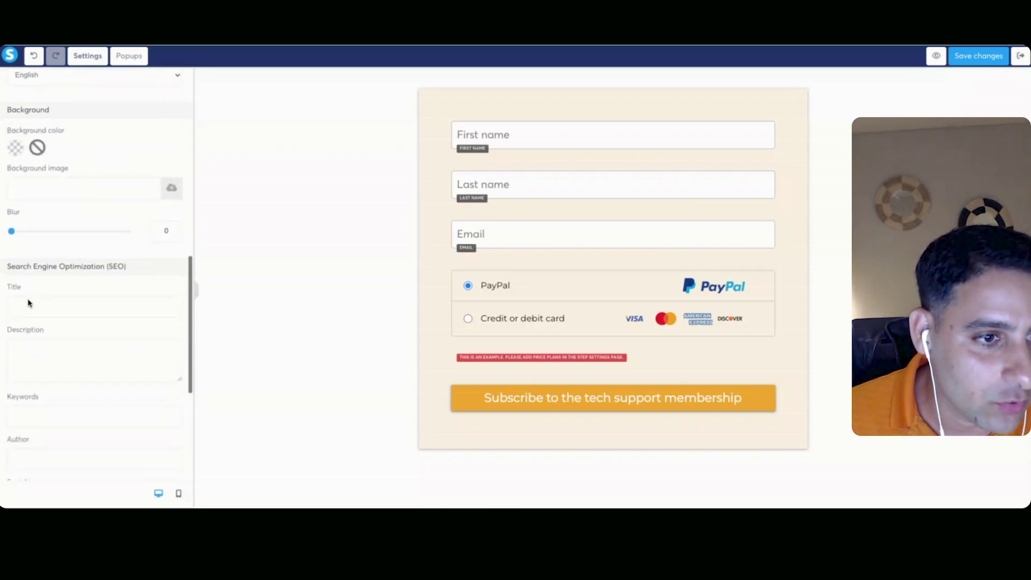
{"action": "left_click", "coordinate": [45, 270]}
{"action": "scroll", "coordinate": [45, 270], "scroll_direction": "down", "scroll_amount": 2}
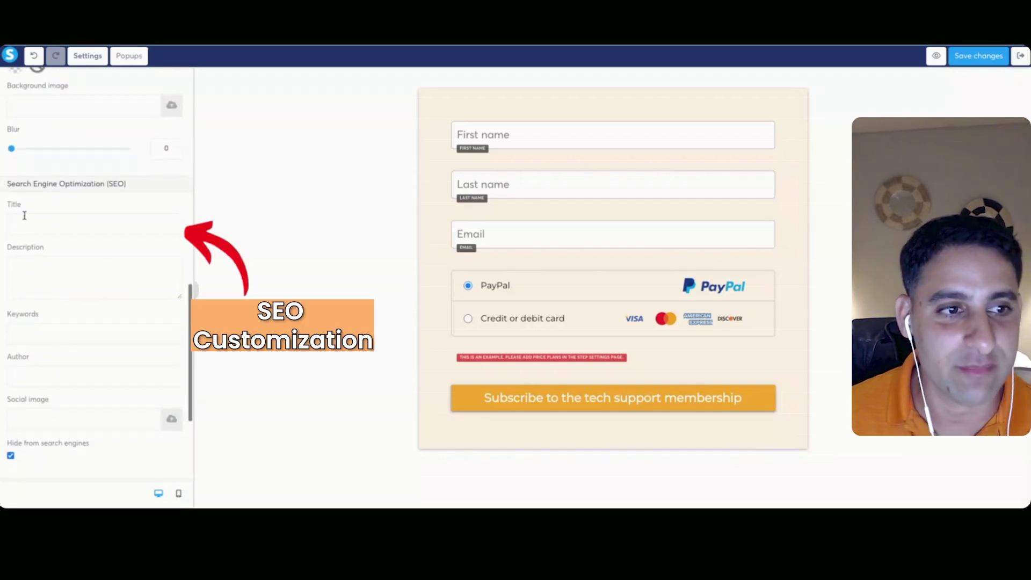
{"action": "scroll", "coordinate": [55, 212], "scroll_direction": "down", "scroll_amount": 2}
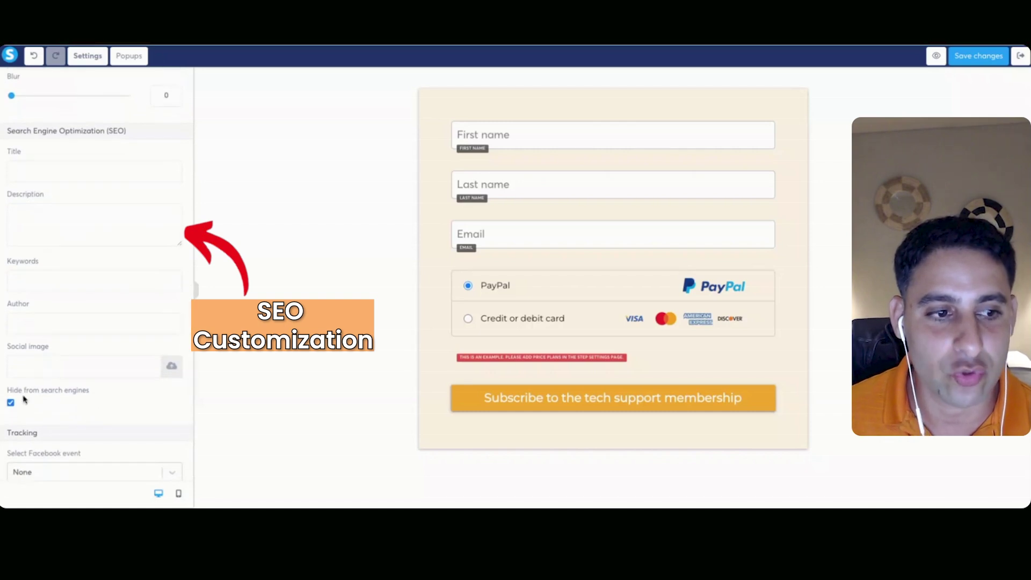
{"action": "scroll", "coordinate": [54, 375], "scroll_direction": "down", "scroll_amount": 2}
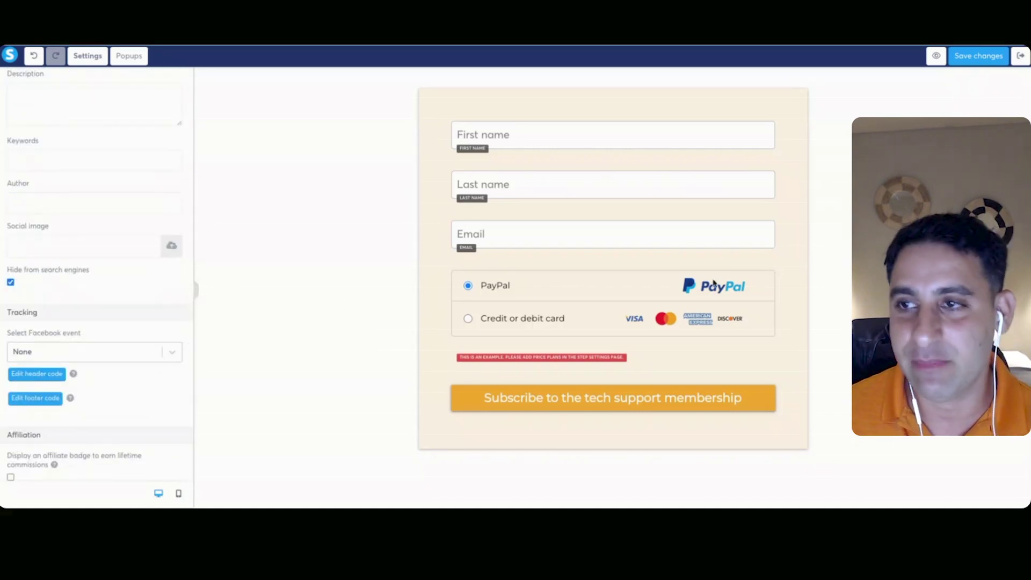
{"action": "left_click", "coordinate": [982, 57]}
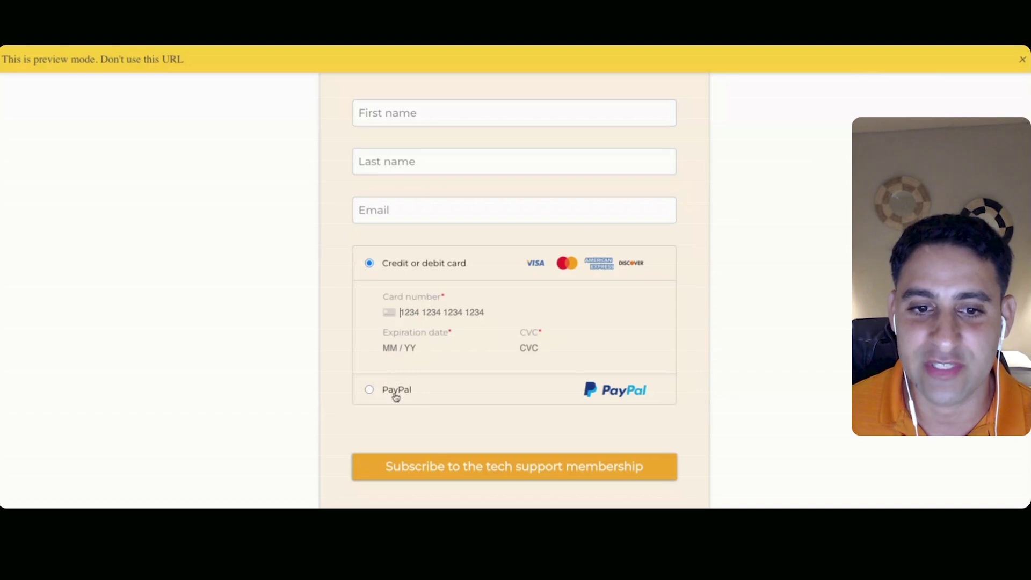
- Leave the preview and select the payment-methods row, dismissing its background colour options
{"action": "key", "text": "Escape"}
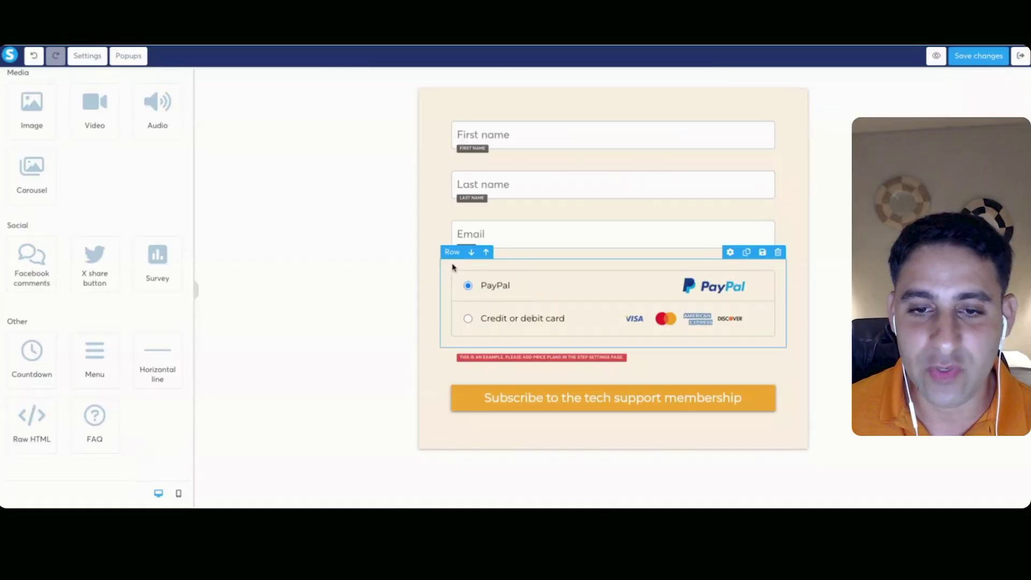
{"action": "left_click", "coordinate": [501, 283]}
{"action": "scroll", "coordinate": [83, 311], "scroll_direction": "down", "scroll_amount": 1}
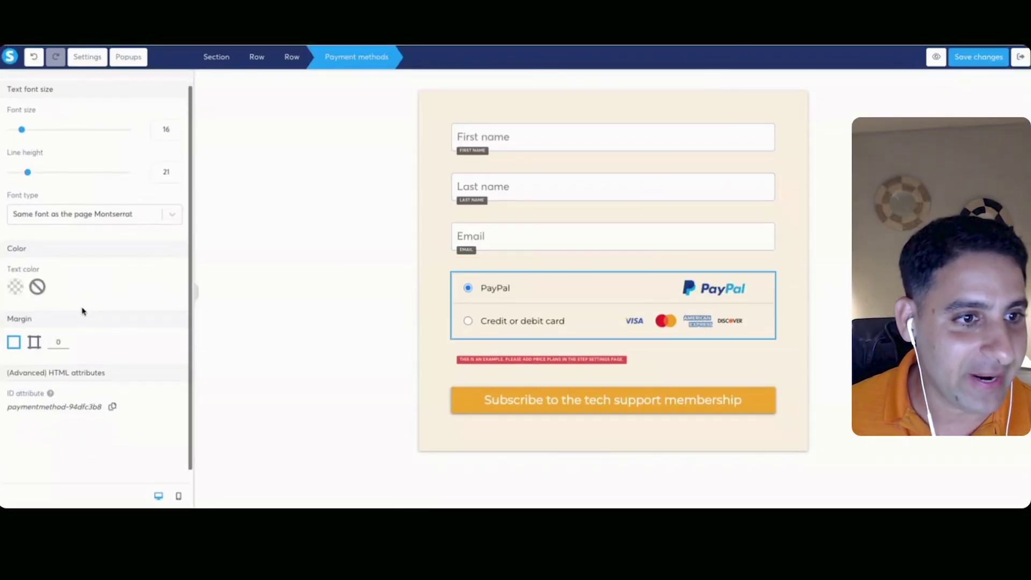
{"action": "left_click", "coordinate": [15, 287]}
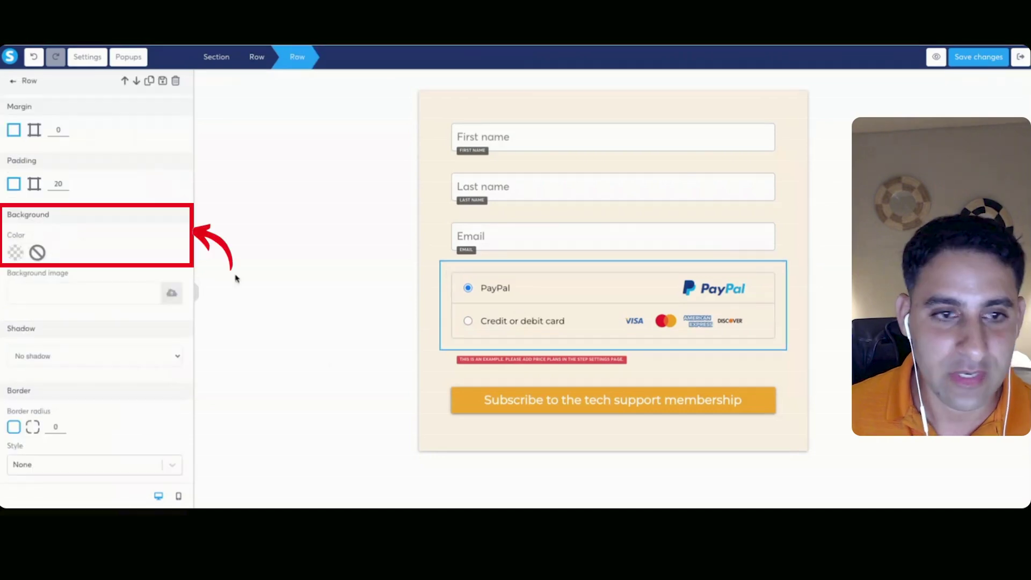
{"action": "left_click", "coordinate": [16, 253]}
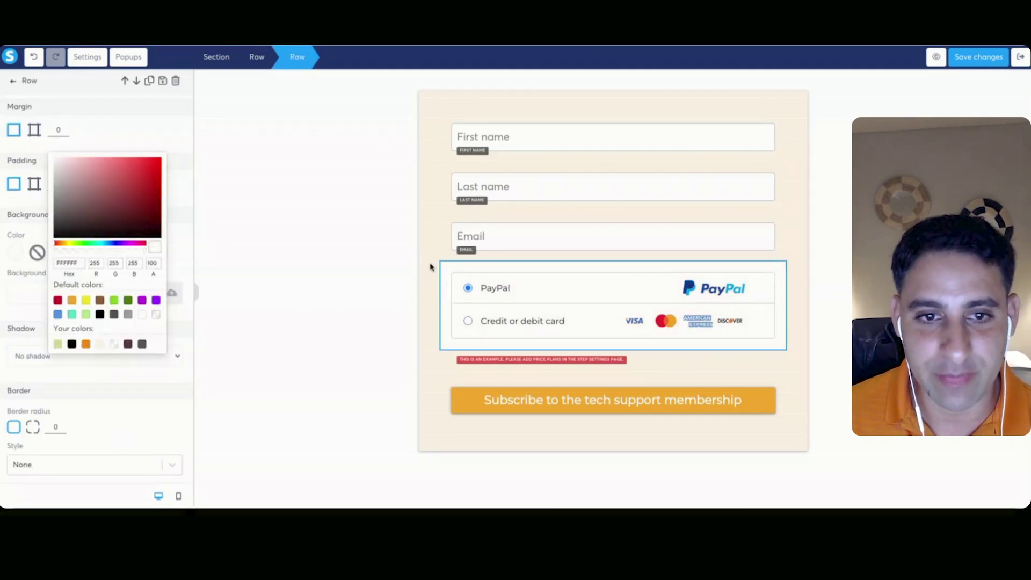
{"action": "key", "text": "Escape"}
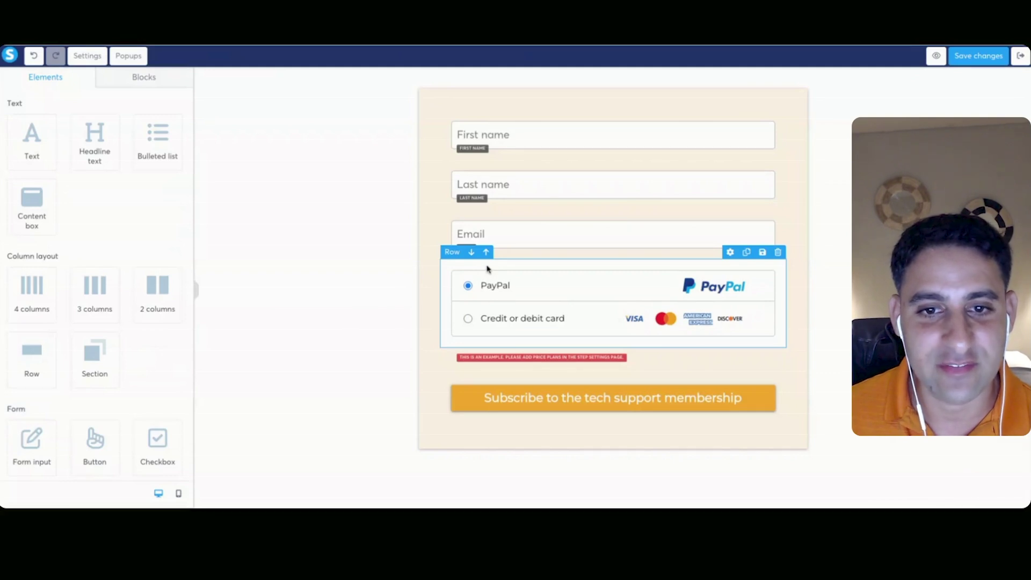
- Set the payment row's padding to 0 and its margin to 20
{"action": "left_click", "coordinate": [487, 267]}
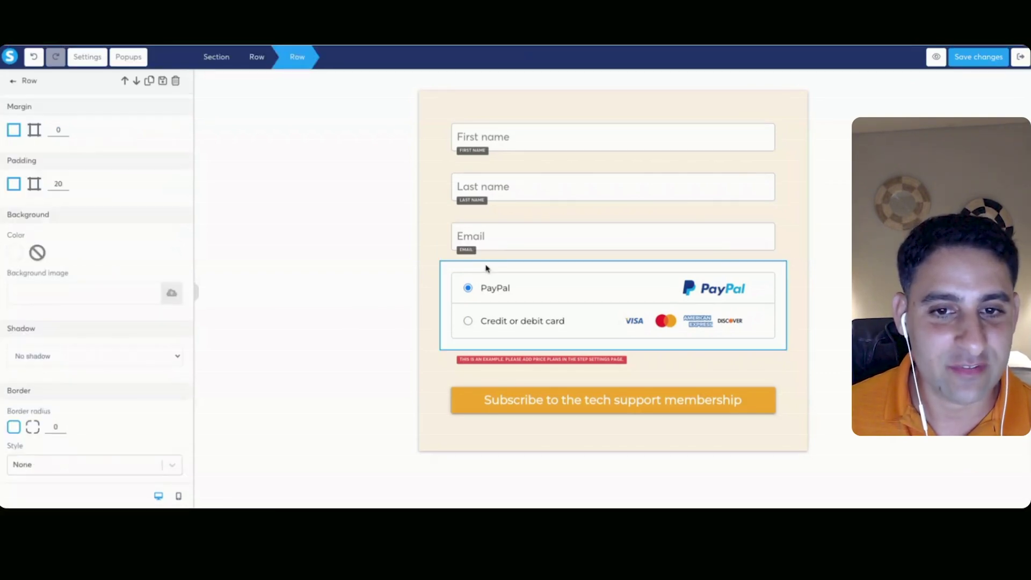
{"action": "double_click", "coordinate": [58, 184]}
{"action": "type", "text": "0"}
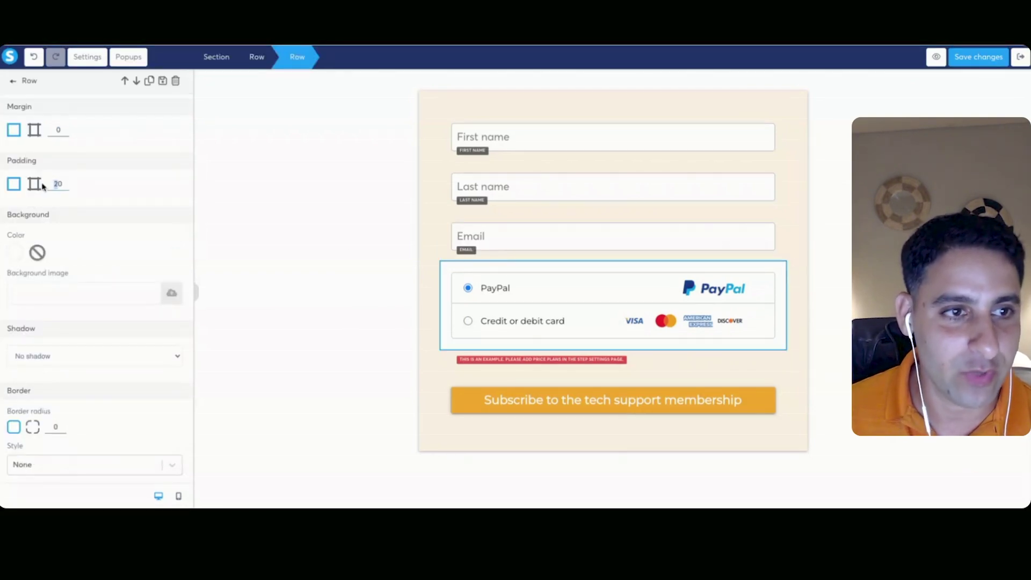
{"action": "double_click", "coordinate": [58, 129]}
{"action": "type", "text": "20"}
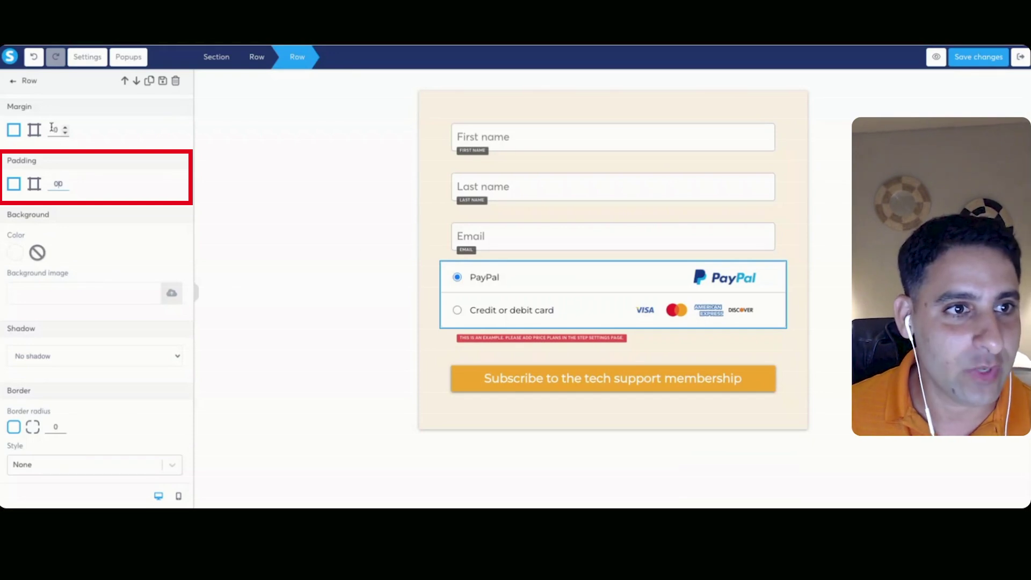
{"action": "left_click", "coordinate": [338, 322]}
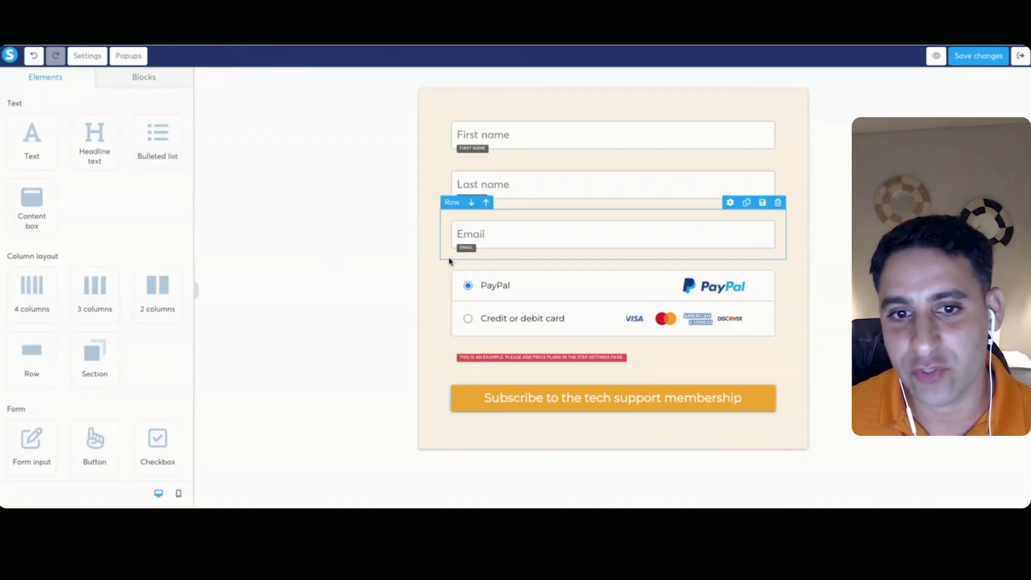
- Save the checkout page and preview it, trying the card number field
{"action": "left_click", "coordinate": [978, 56]}
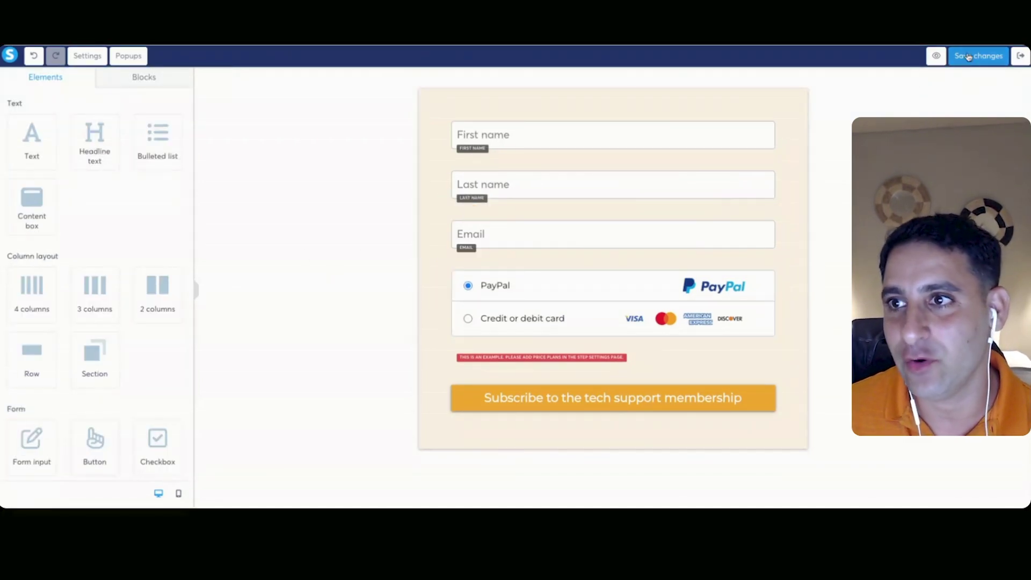
{"action": "left_click", "coordinate": [924, 56]}
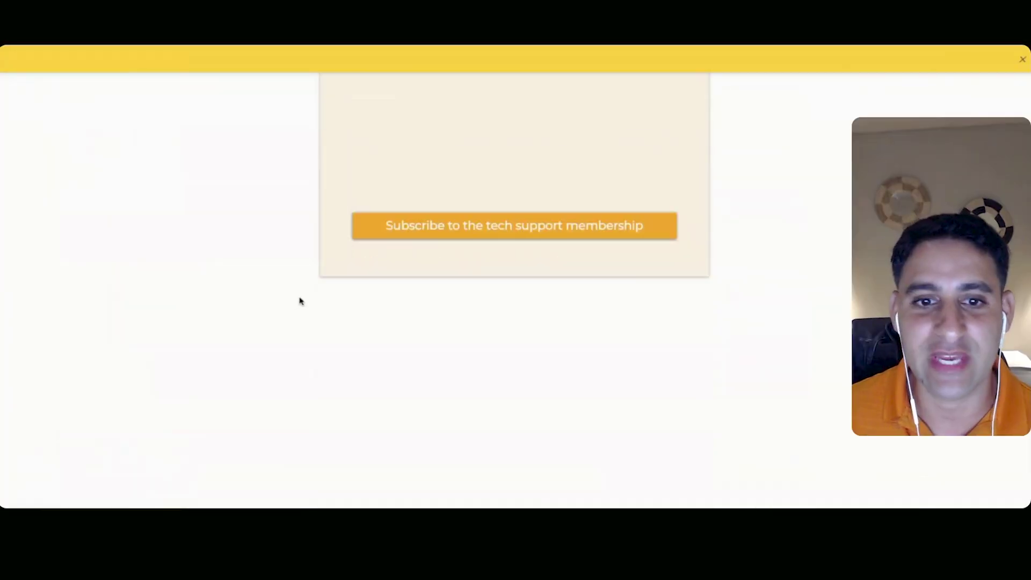
{"action": "left_click", "coordinate": [436, 311]}
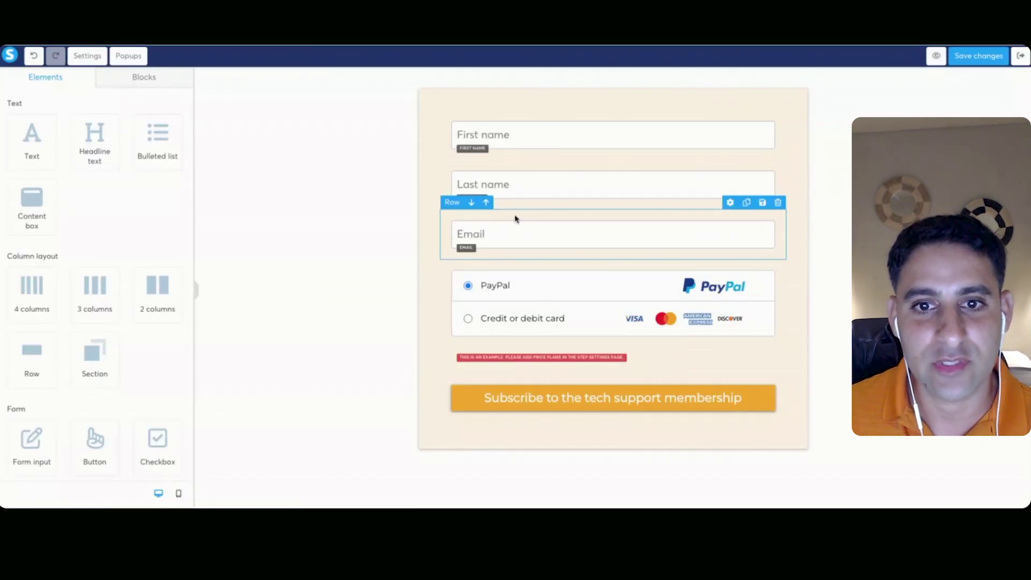
- Select the payment methods element, then its parent row via the Row breadcrumb
{"action": "left_click", "coordinate": [515, 218]}
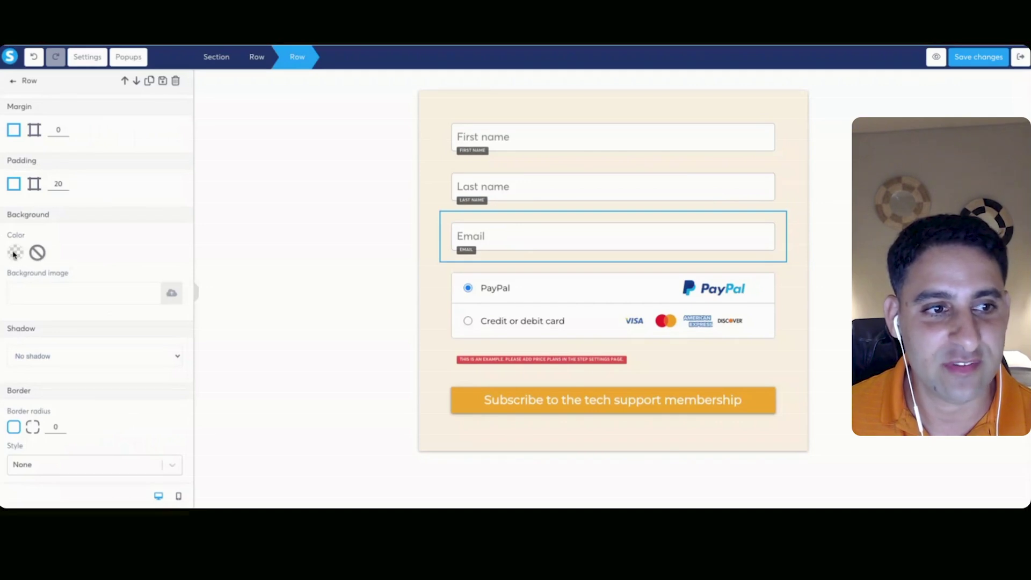
{"action": "left_click", "coordinate": [394, 241]}
{"action": "left_click", "coordinate": [450, 280]}
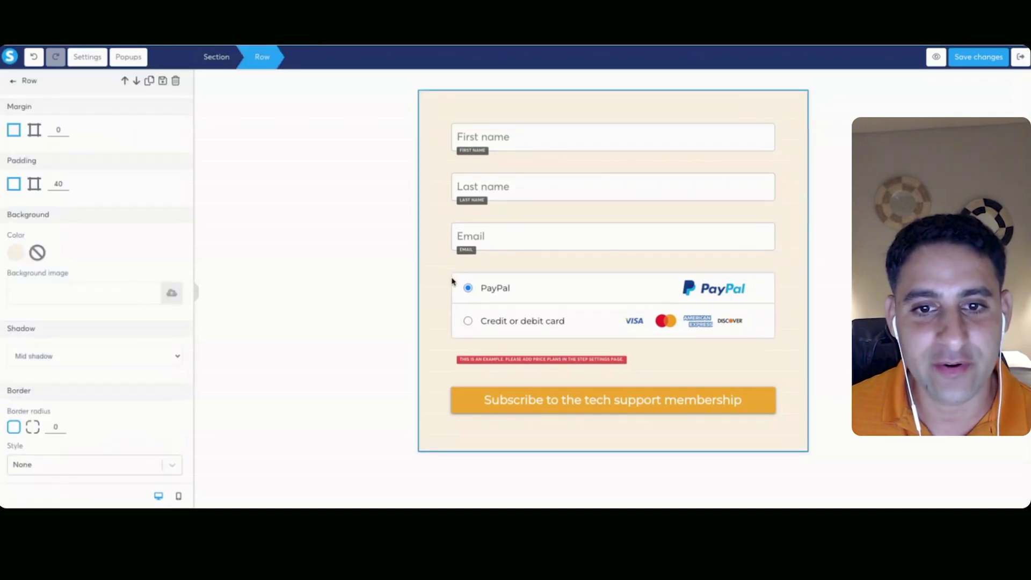
{"action": "left_click", "coordinate": [452, 279]}
{"action": "left_click", "coordinate": [455, 278]}
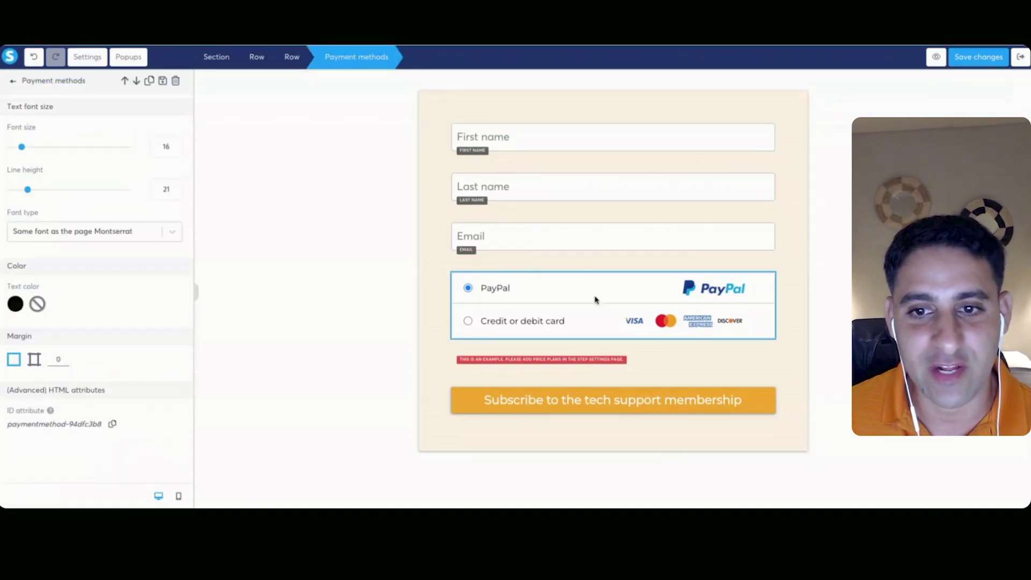
{"action": "left_click", "coordinate": [459, 272]}
{"action": "left_click", "coordinate": [457, 276]}
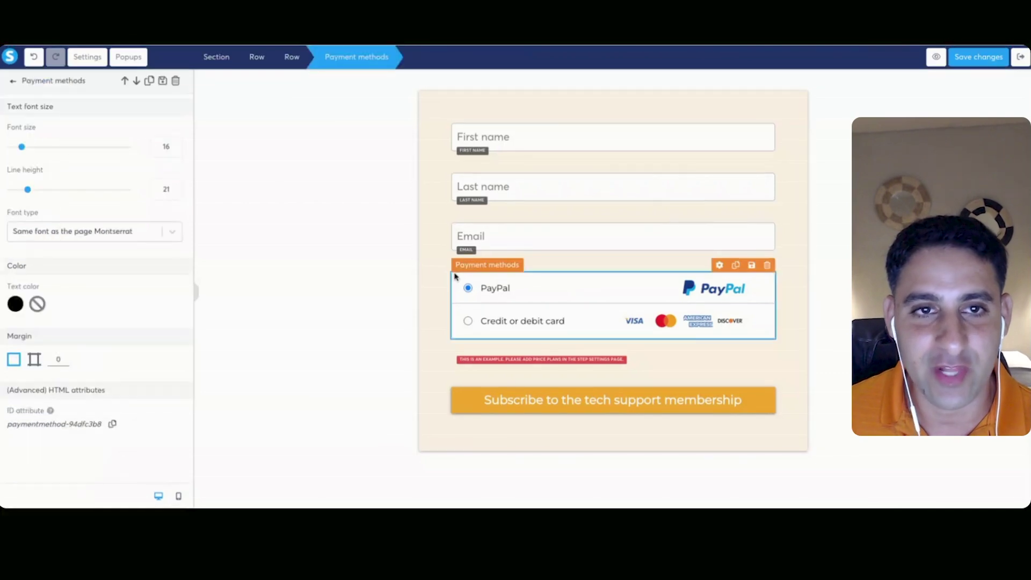
{"action": "left_click", "coordinate": [294, 58]}
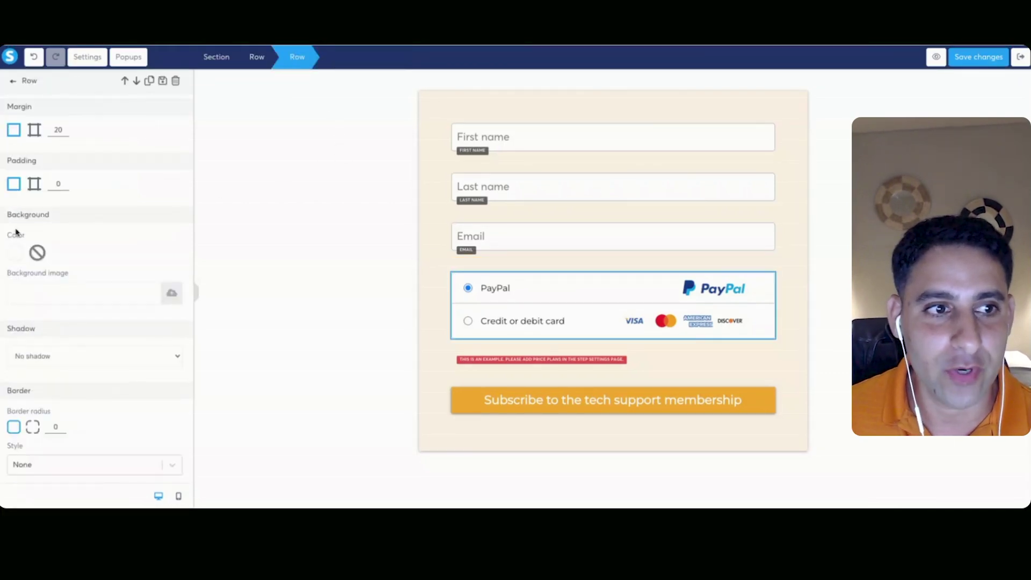
- Preview red, black and grey row backgrounds, then settle on a white background
{"action": "left_click", "coordinate": [19, 257]}
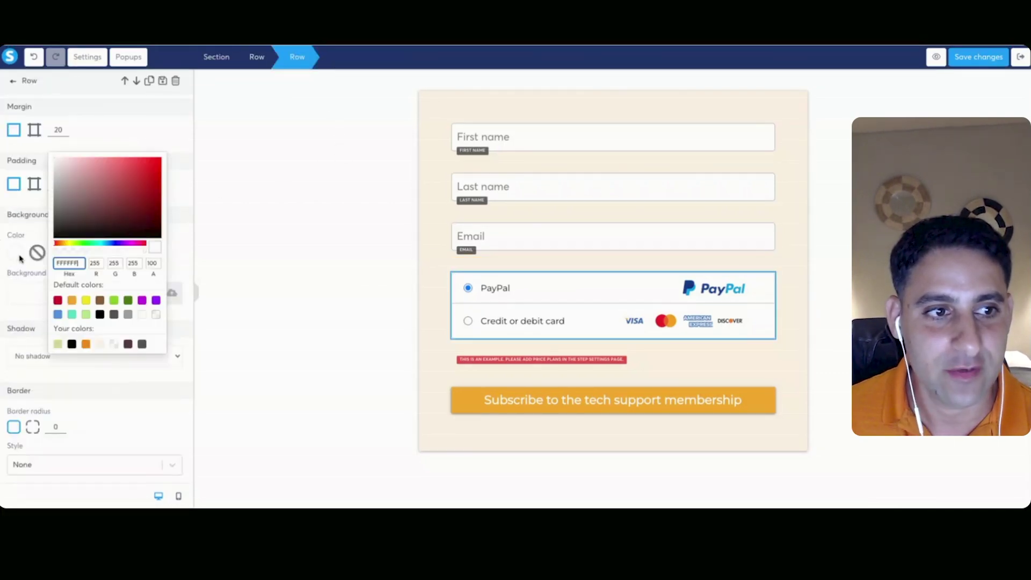
{"action": "left_click", "coordinate": [57, 302]}
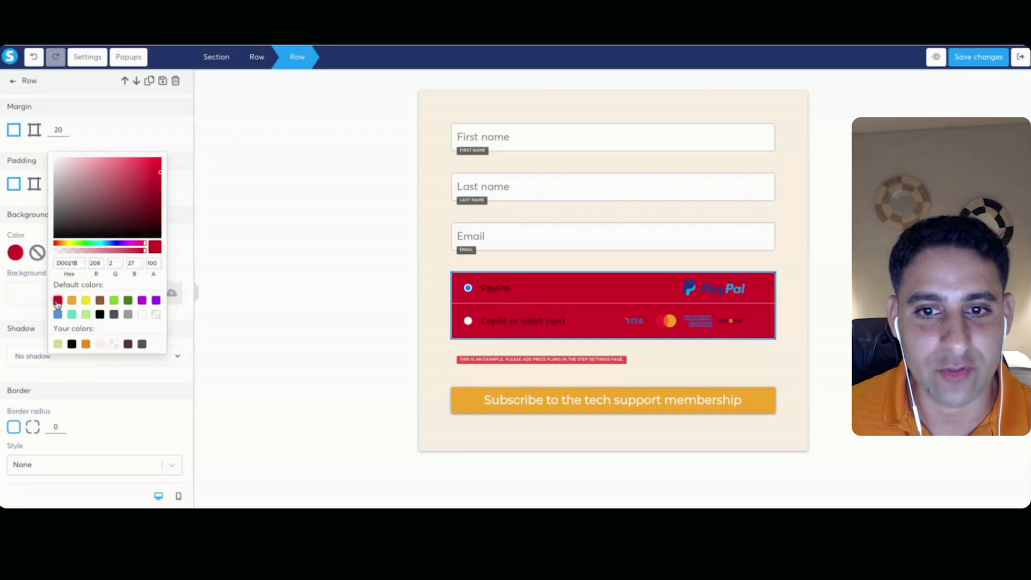
{"action": "left_click", "coordinate": [100, 314]}
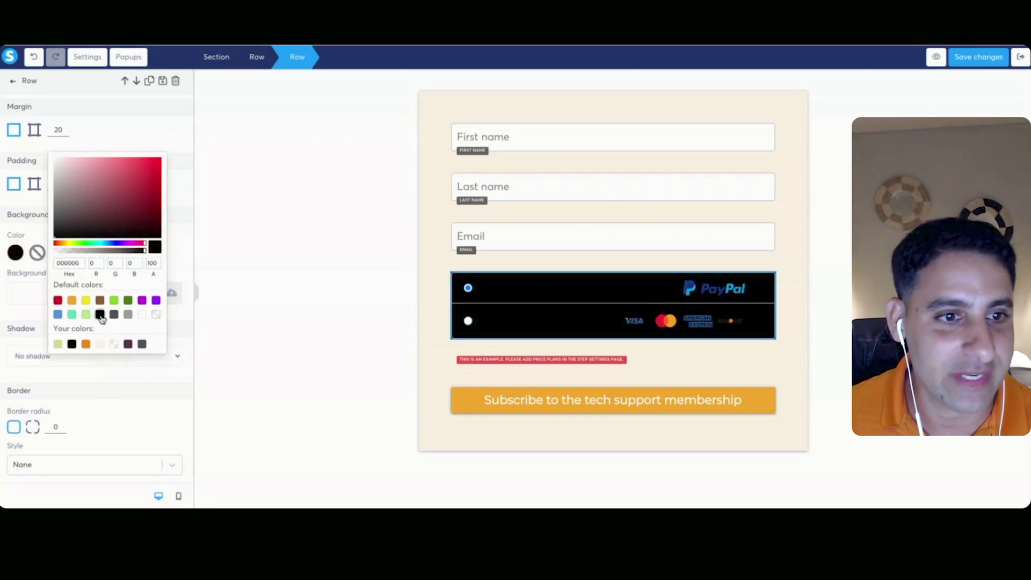
{"action": "left_click", "coordinate": [128, 315]}
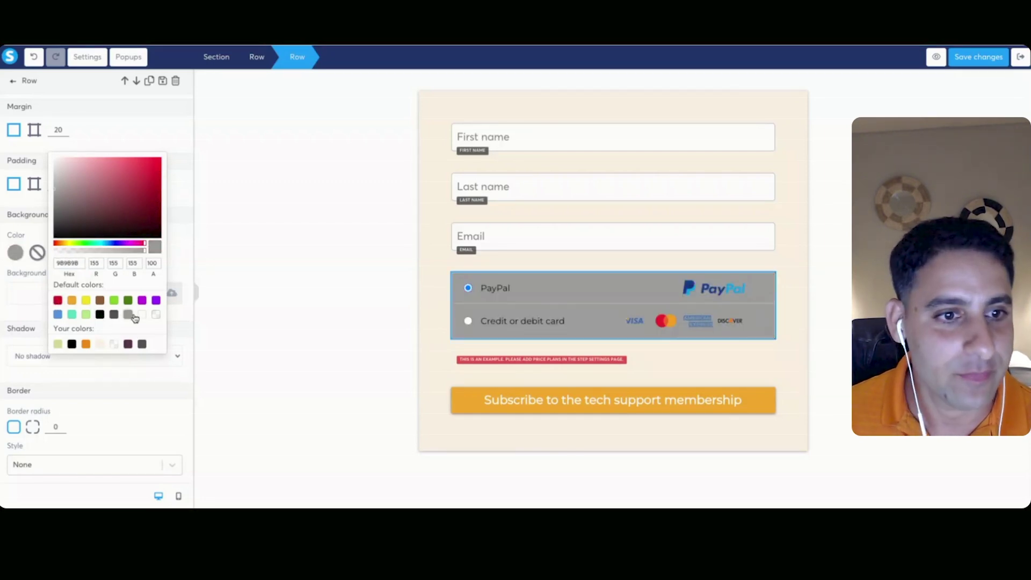
{"action": "left_click", "coordinate": [142, 315]}
{"action": "left_click", "coordinate": [345, 316]}
{"action": "left_click", "coordinate": [346, 317]}
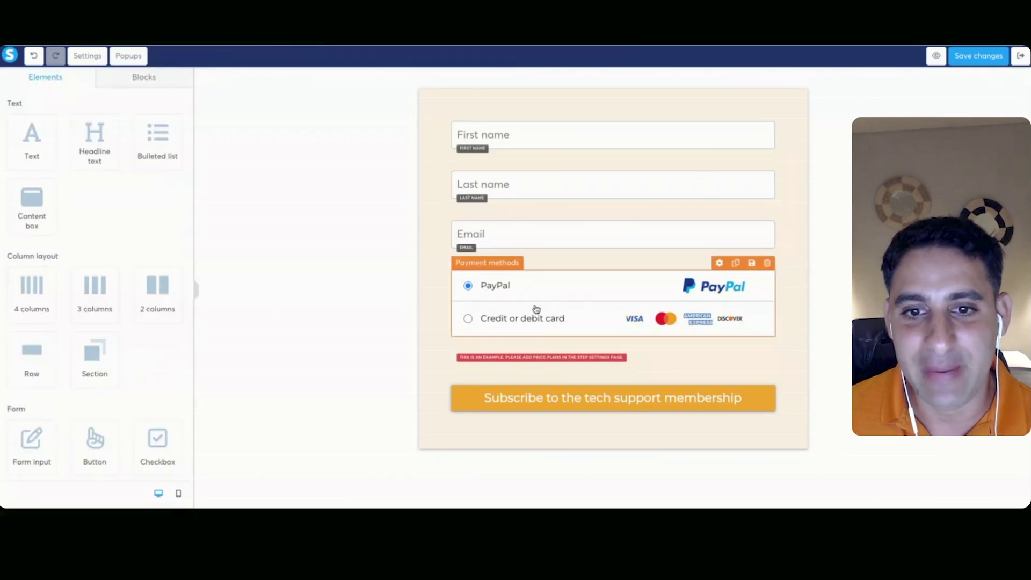
{"action": "left_click", "coordinate": [465, 281]}
{"action": "left_click", "coordinate": [452, 273]}
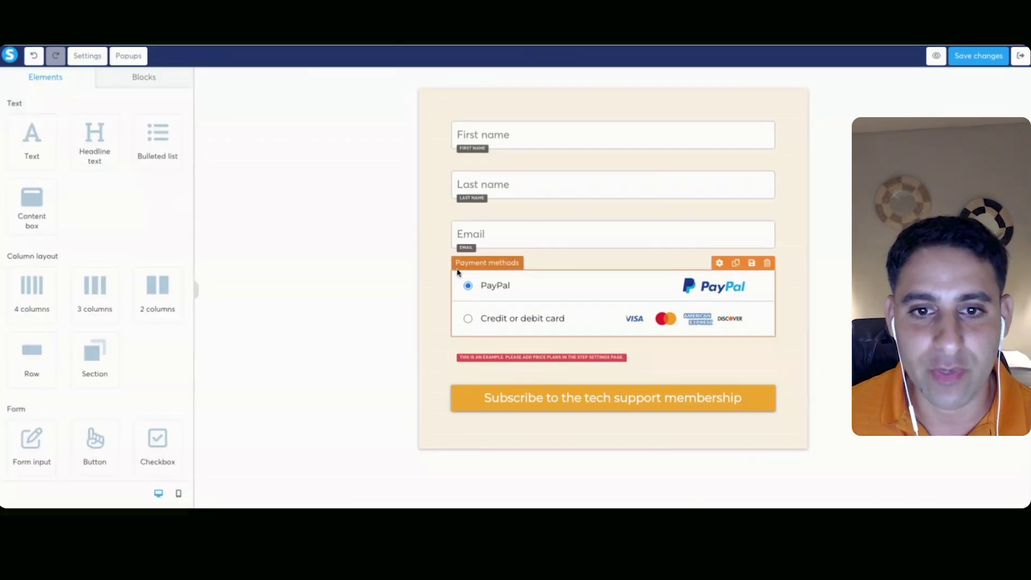
{"action": "left_click", "coordinate": [457, 272]}
{"action": "left_click", "coordinate": [490, 270]}
{"action": "left_click", "coordinate": [489, 267]}
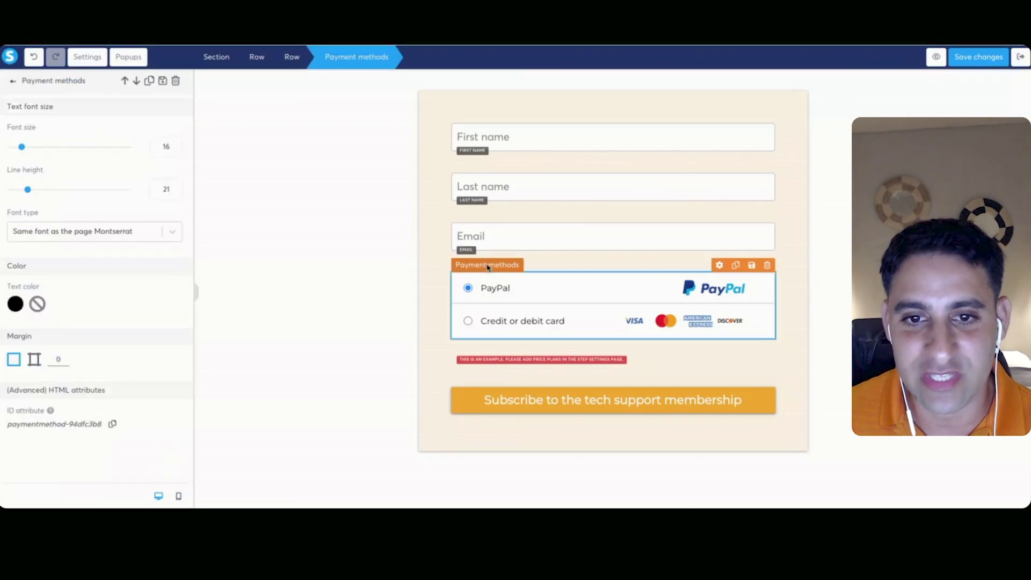
{"action": "left_click", "coordinate": [296, 62]}
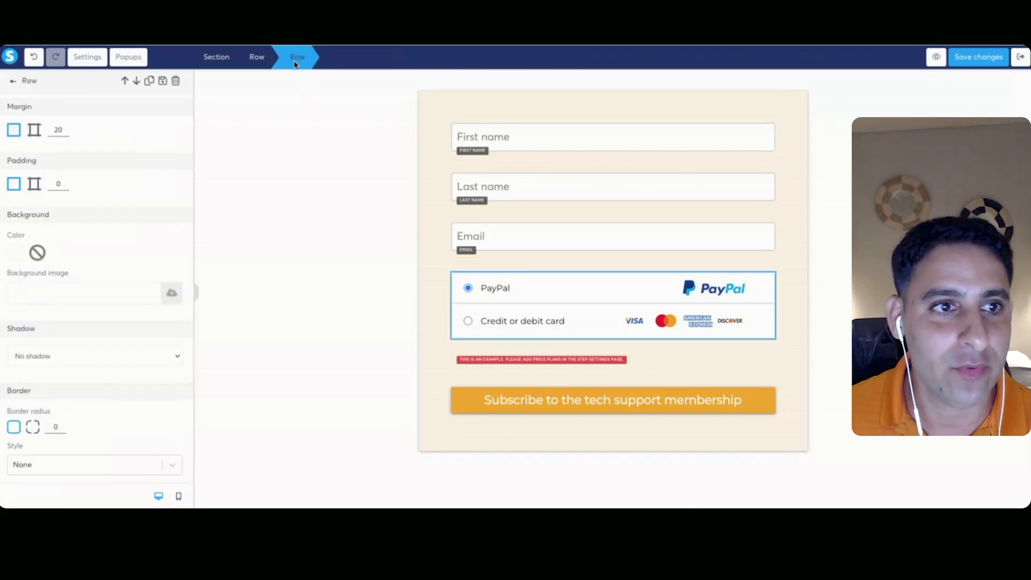
{"action": "double_click", "coordinate": [54, 130]}
{"action": "type", "text": "00"}
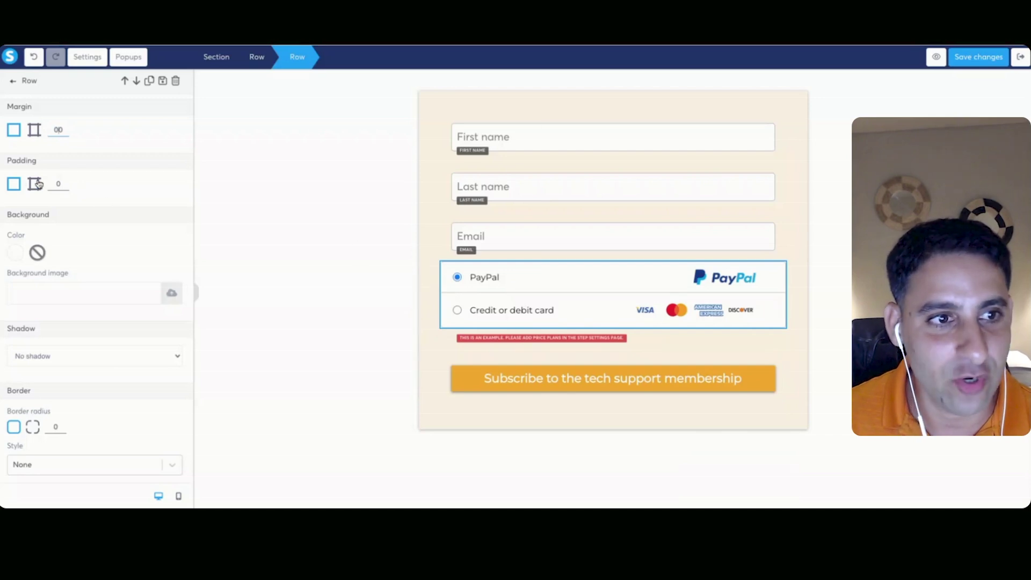
{"action": "double_click", "coordinate": [58, 184]}
{"action": "type", "text": "20"}
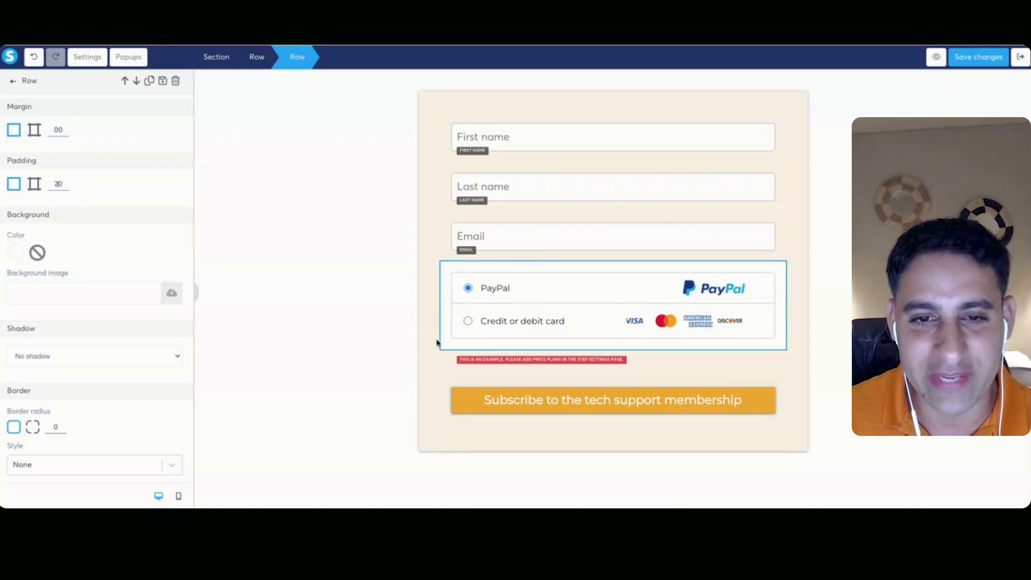
{"action": "key", "text": "ctrl+z"}
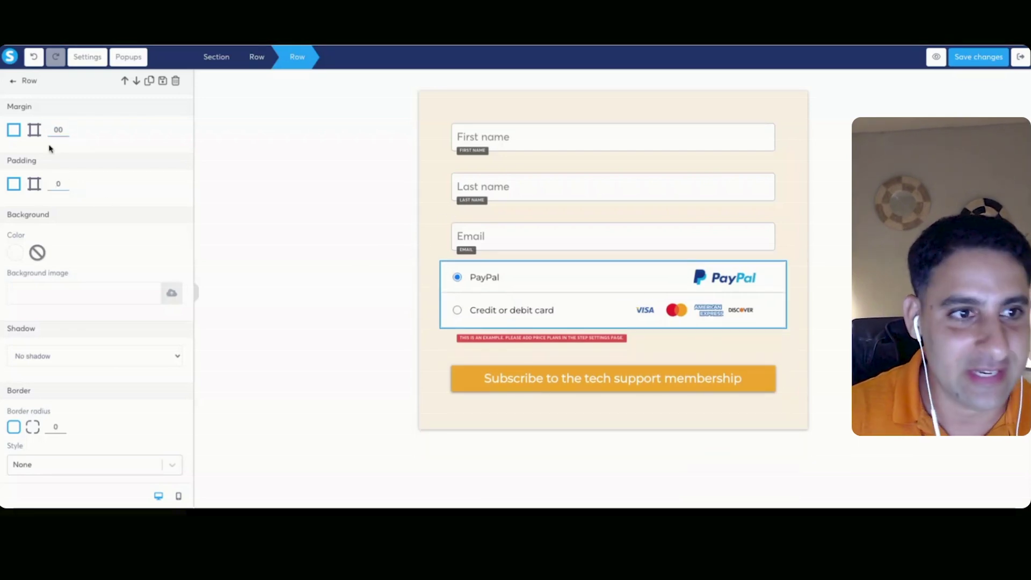
{"action": "type", "text": "20"}
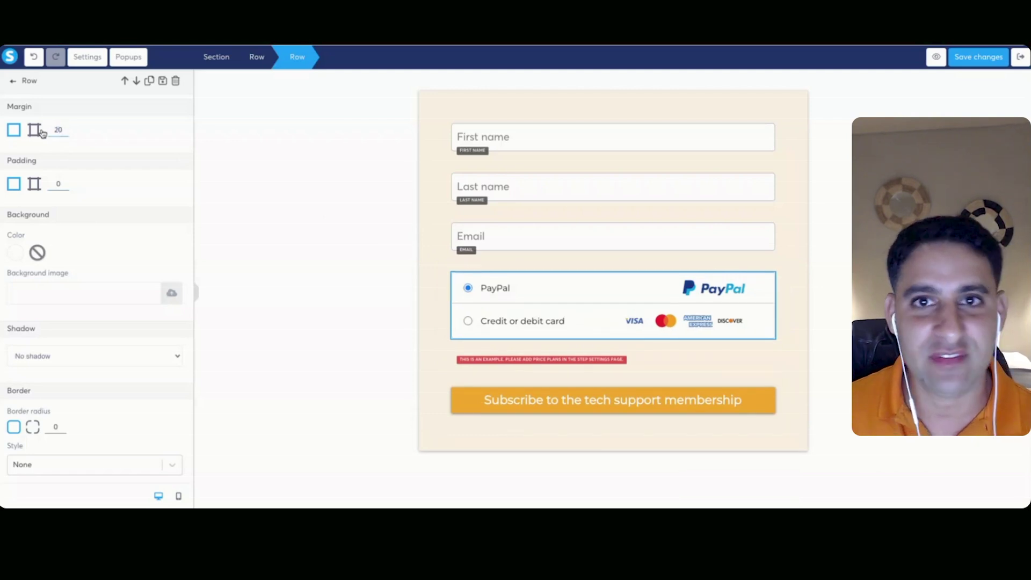